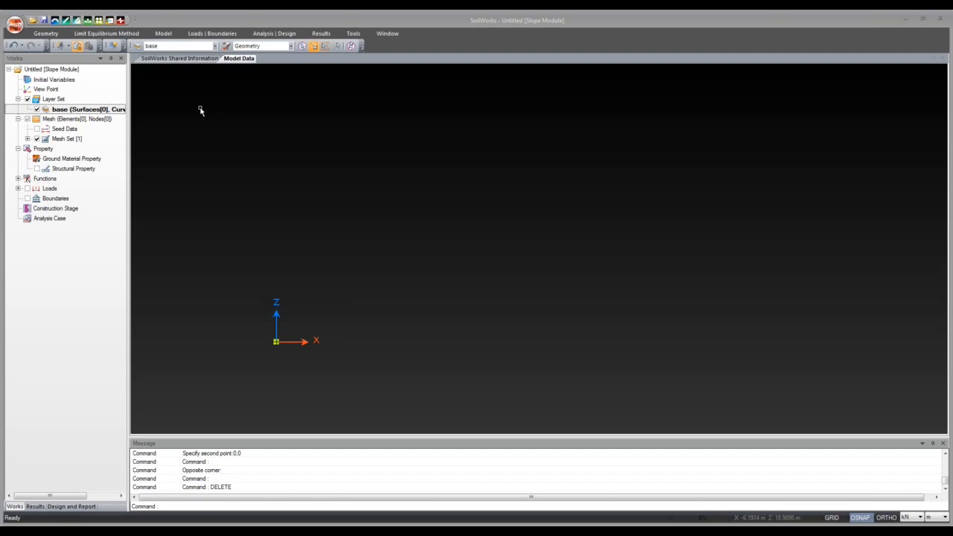
Draw a closed four-sided outline freehand with the Line tool, about 11 m wide and 8 m high, up and right of the origin.
left_click(54, 35)
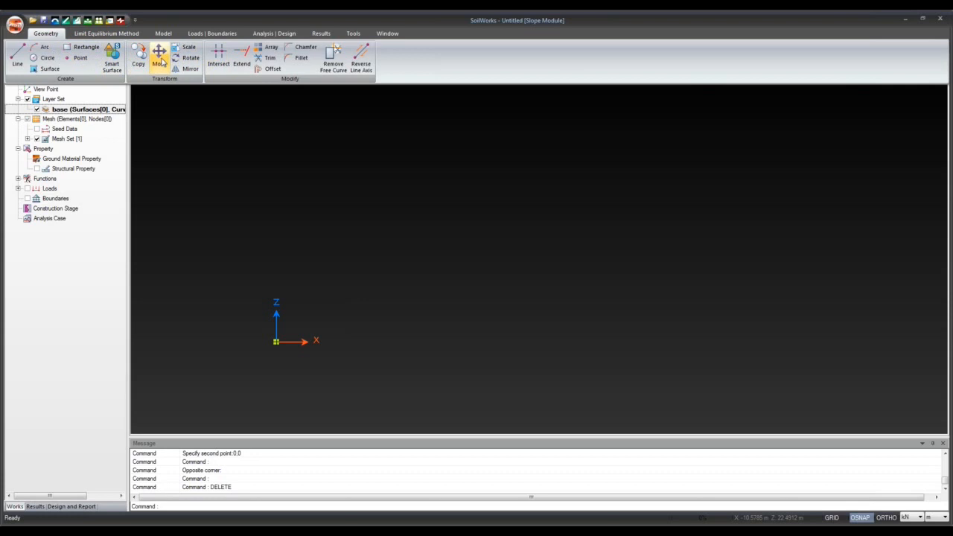
left_click(245, 56)
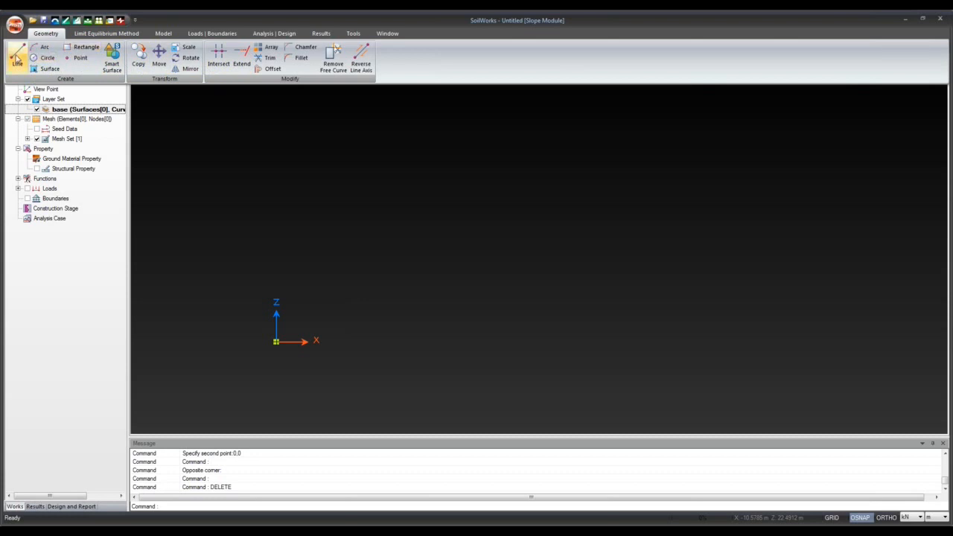
left_click(17, 60)
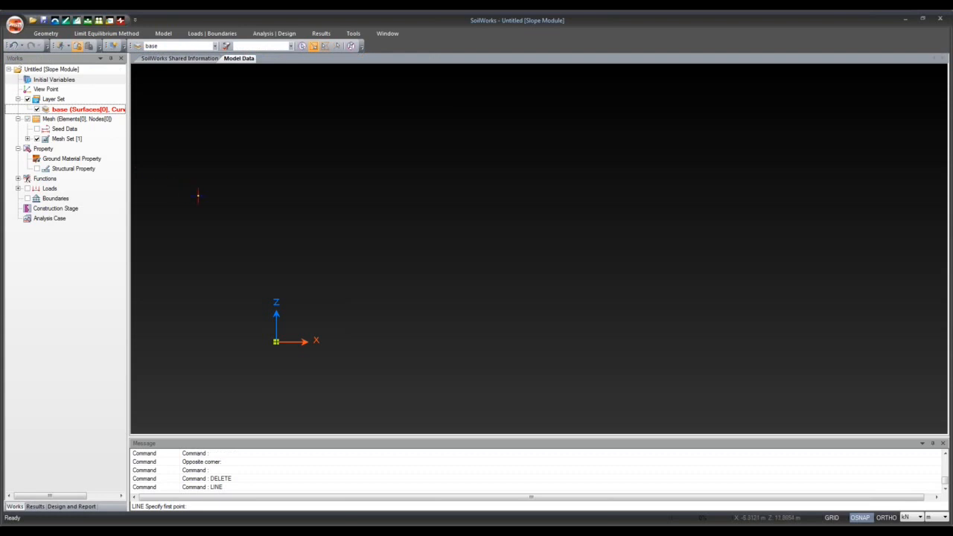
left_click(328, 229)
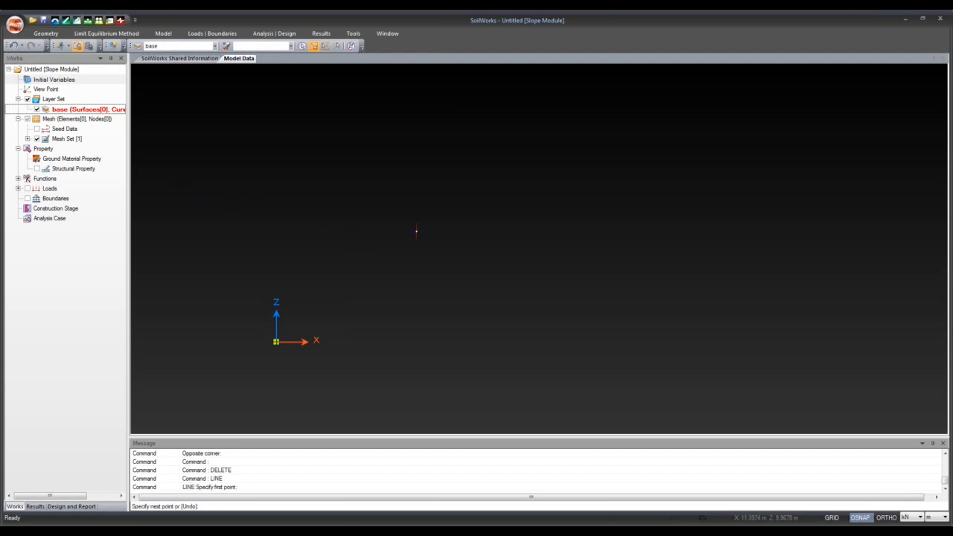
left_click(467, 230)
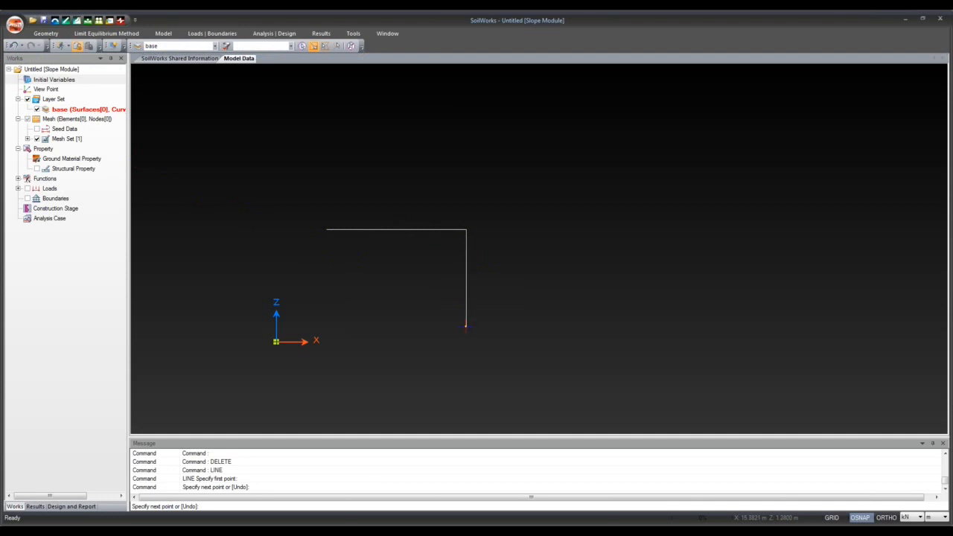
left_click(466, 325)
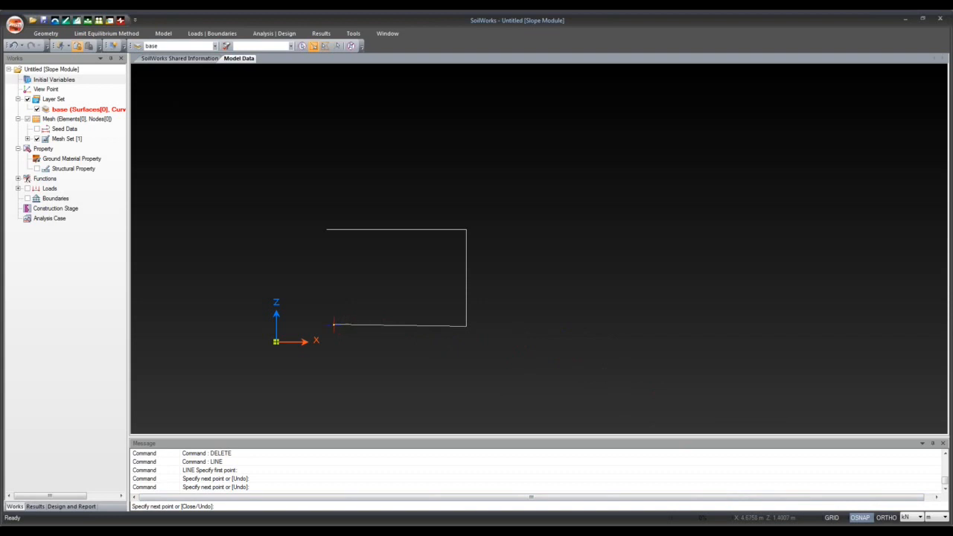
left_click(334, 325)
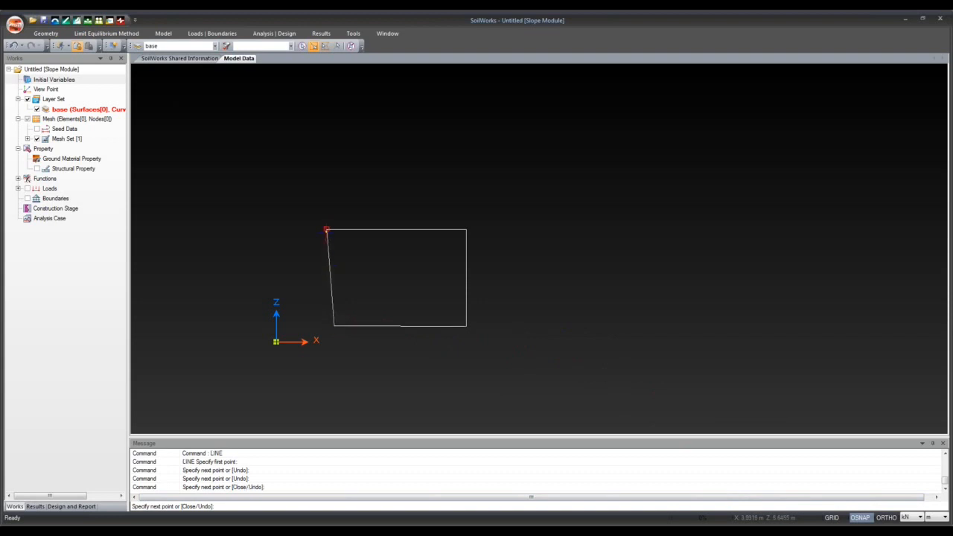
left_click(328, 230)
key("Escape")
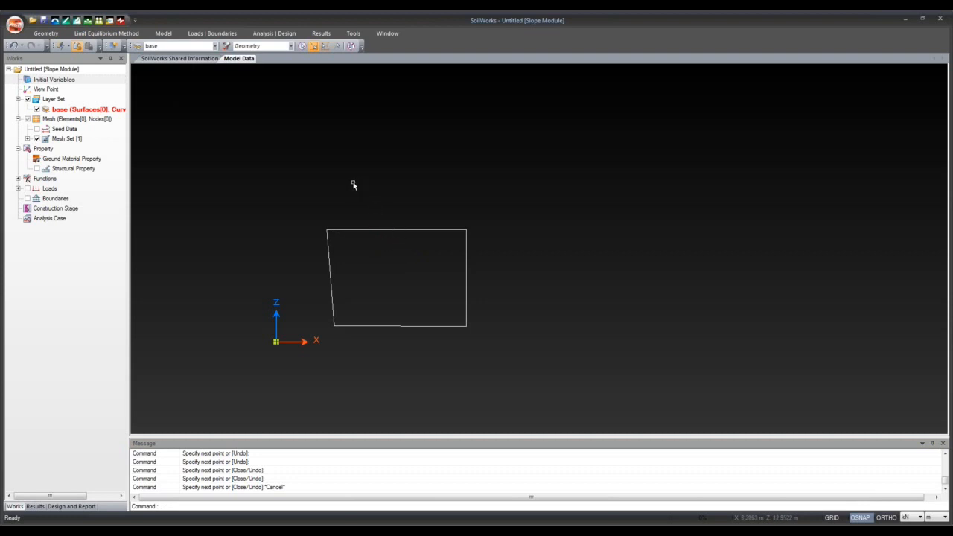
Delete all four lines of the freehand outline.
left_click(305, 168)
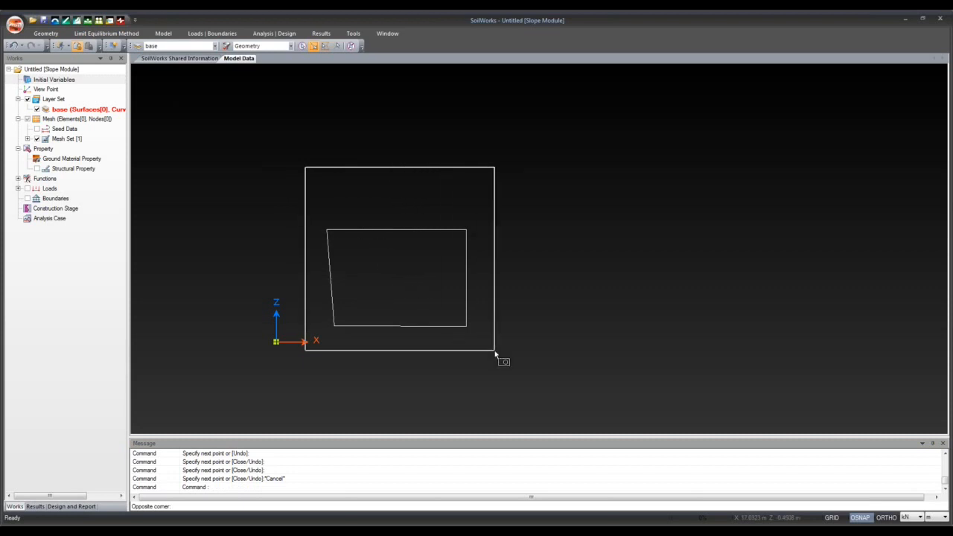
left_click(496, 351)
key("Delete")
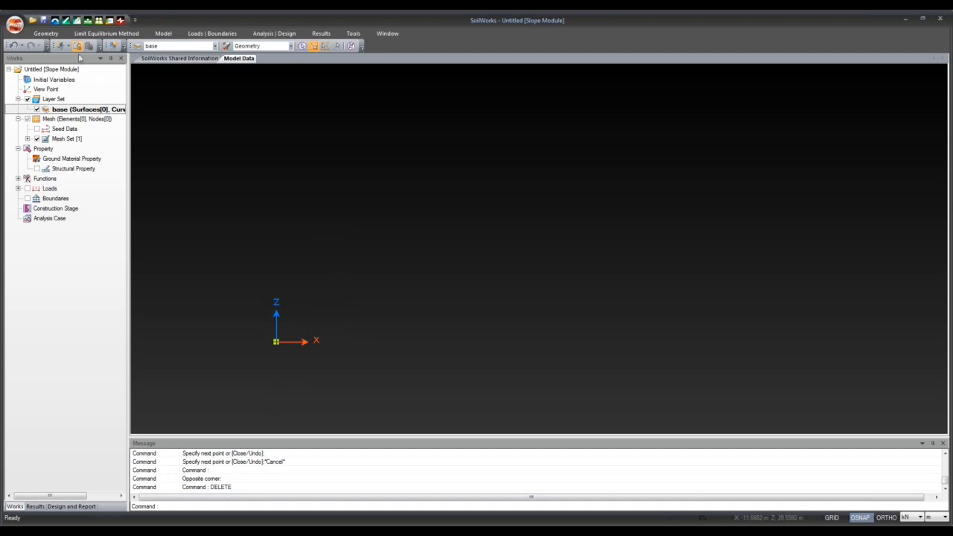
Draw connected line segments by coordinates from 0,0 to 15,0 and on to 15,15.
left_click(46, 33)
left_click(19, 56)
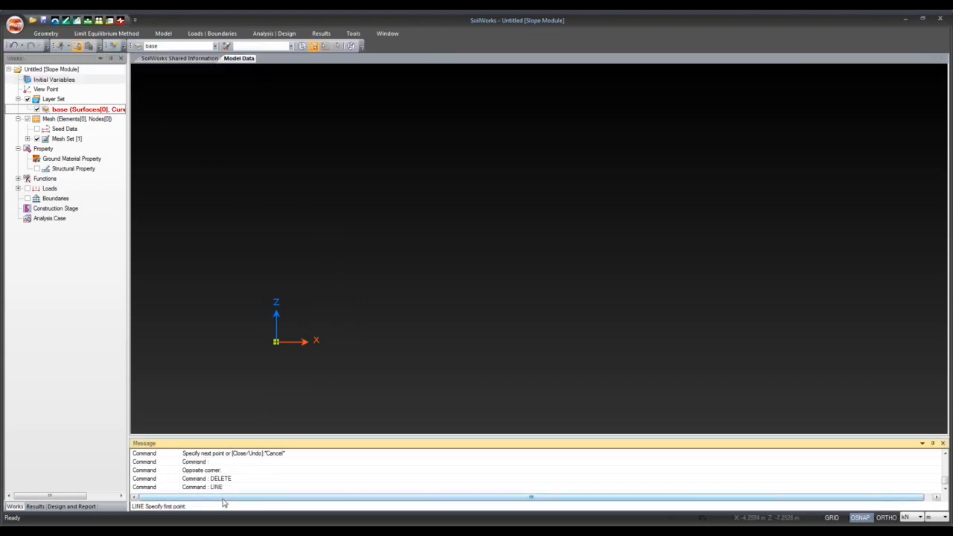
type("0")
key("Return")
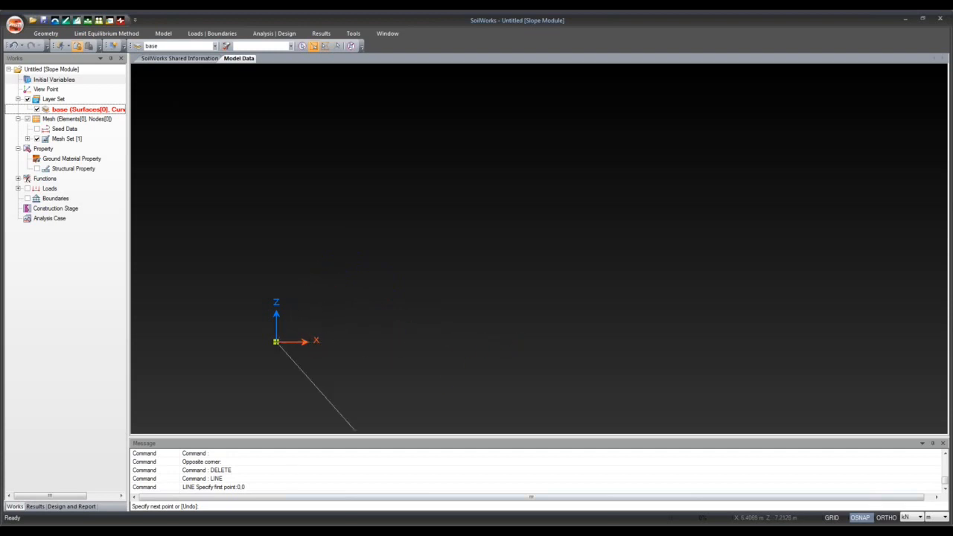
type("15")
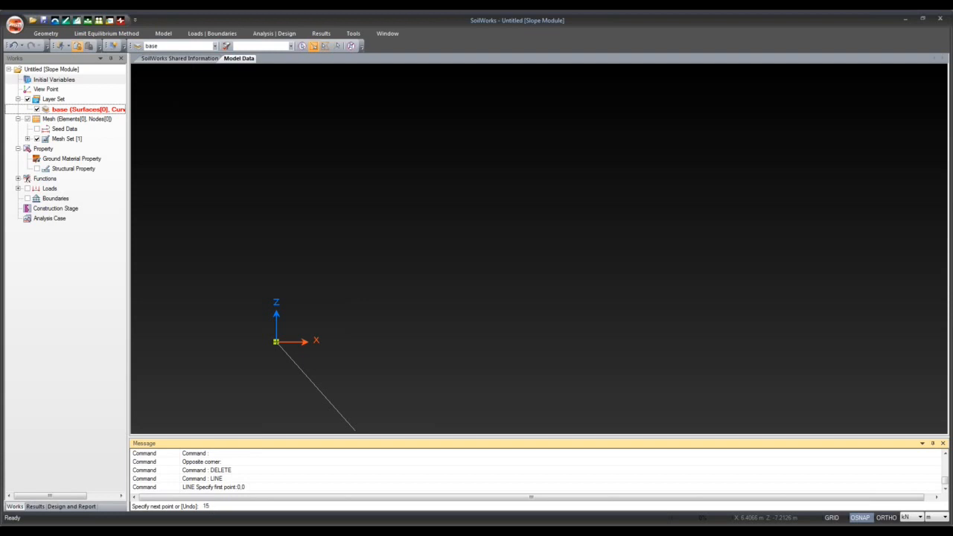
type(",0")
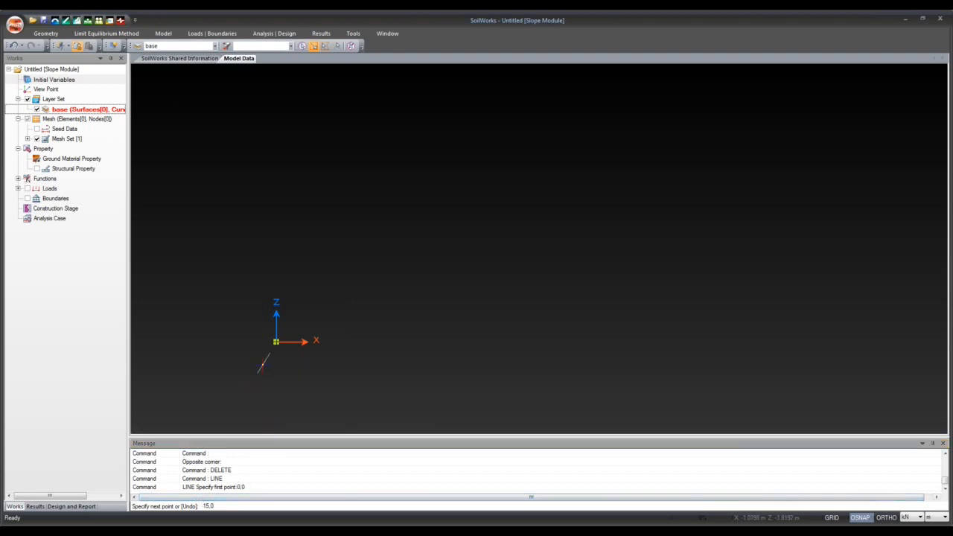
left_click(232, 506)
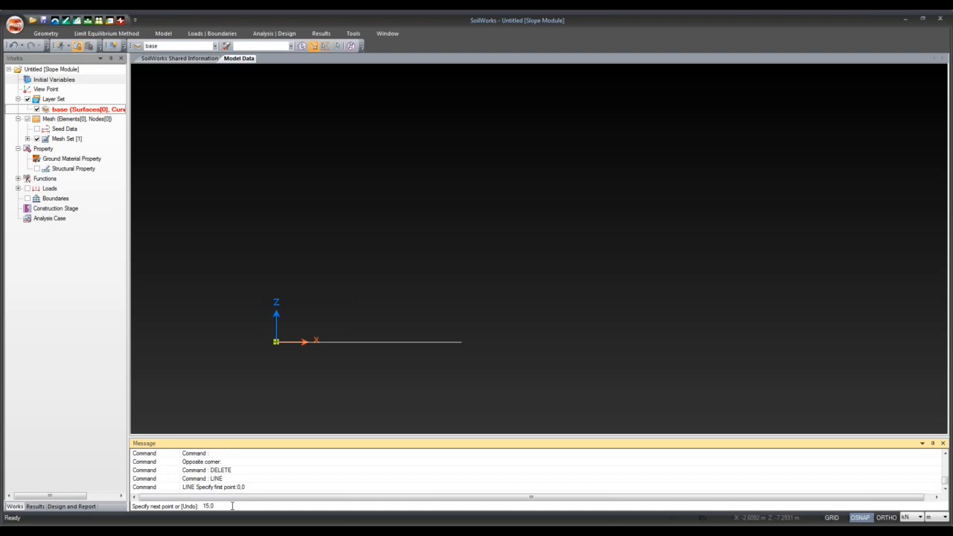
key("Return")
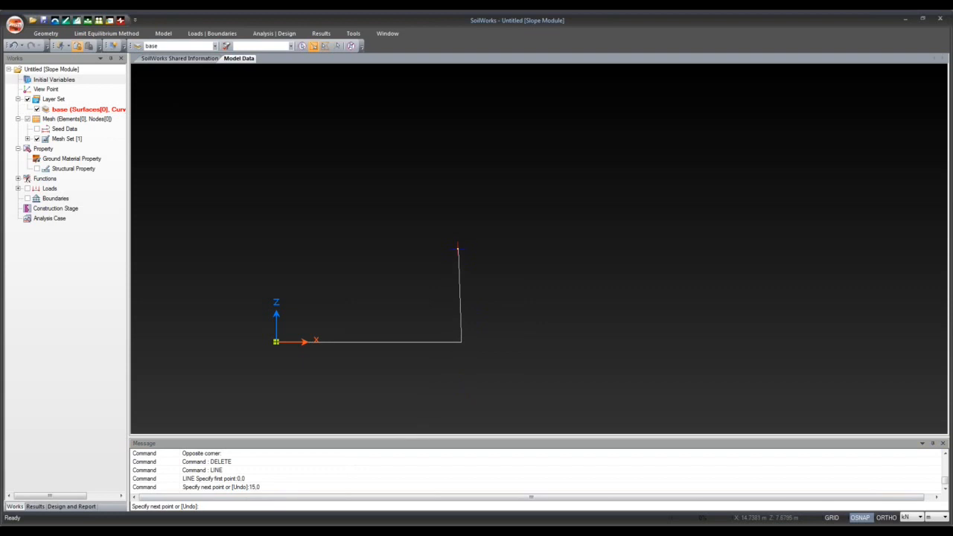
left_click(236, 505)
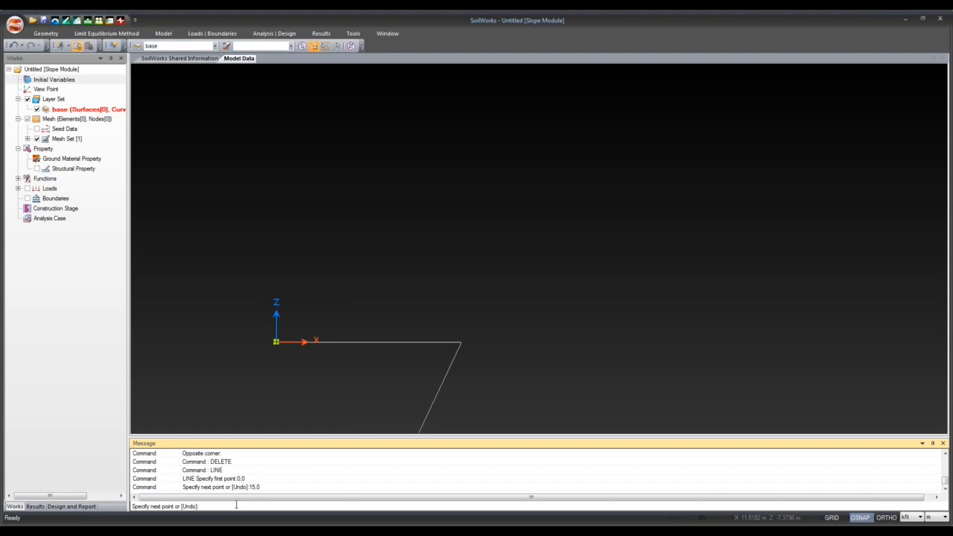
type("15,15")
key("Return")
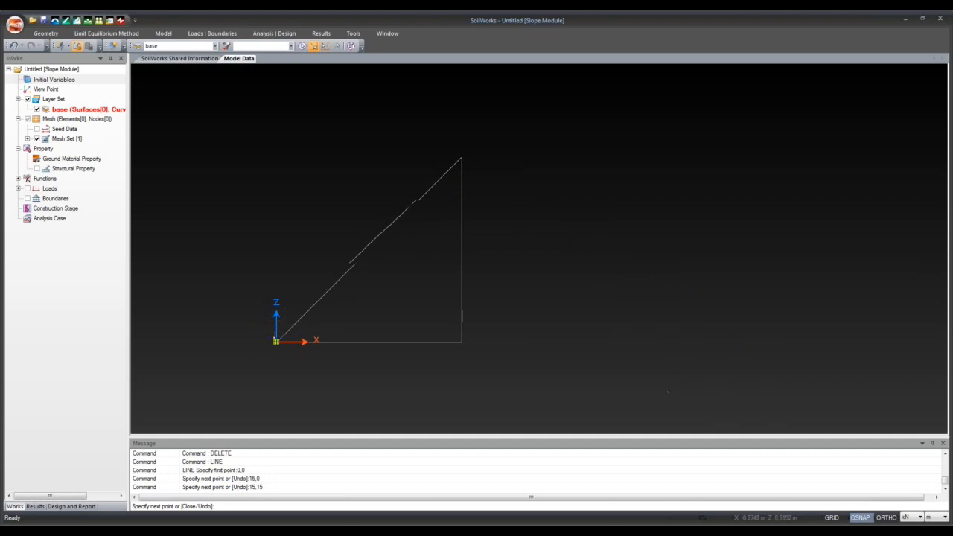
Close the triangle at the origin and add a line from there to the midpoint of its vertical side.
left_click(277, 341)
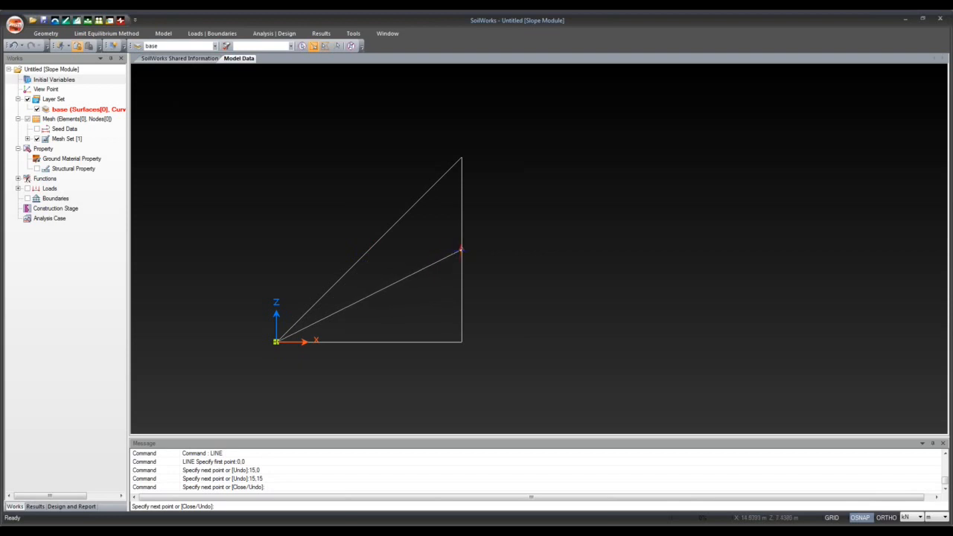
left_click(461, 251)
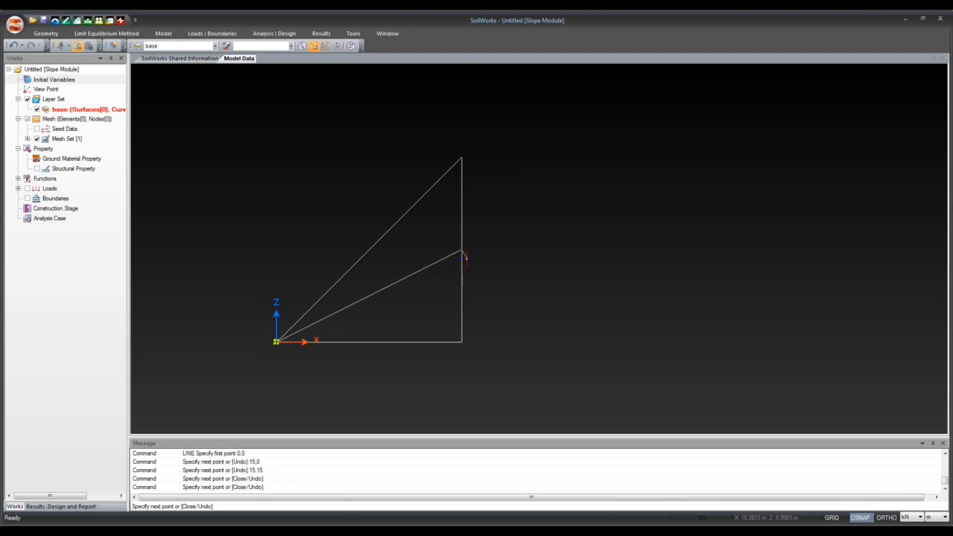
key("Escape")
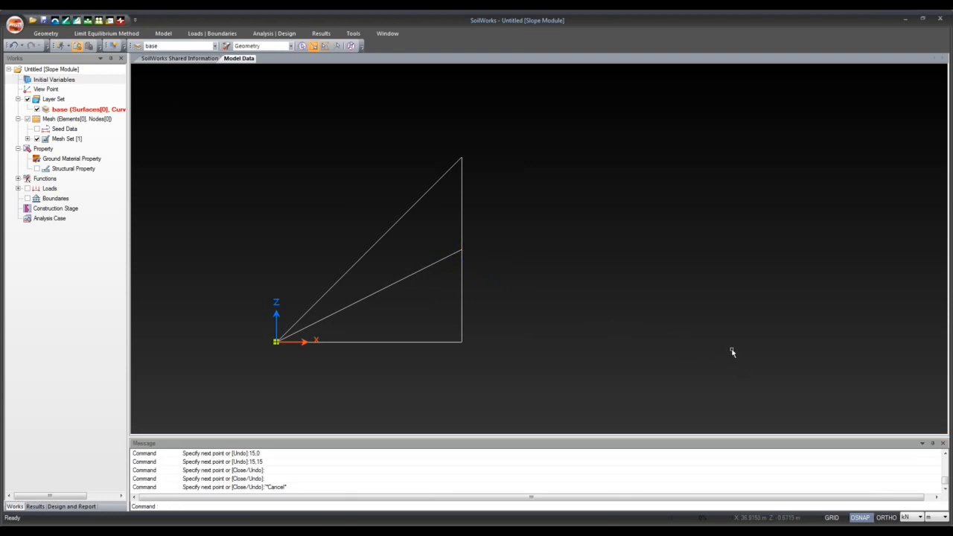
Check which object snap modes are enabled in the snap settings, leaving them unchanged.
right_click(861, 517)
left_click(877, 519)
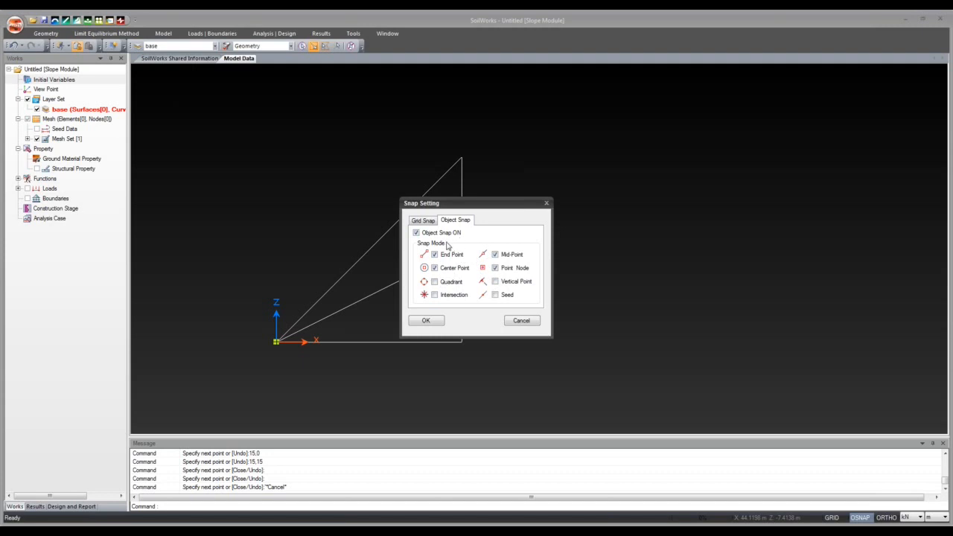
left_click(532, 322)
middle_click_drag(561, 336, 589, 348)
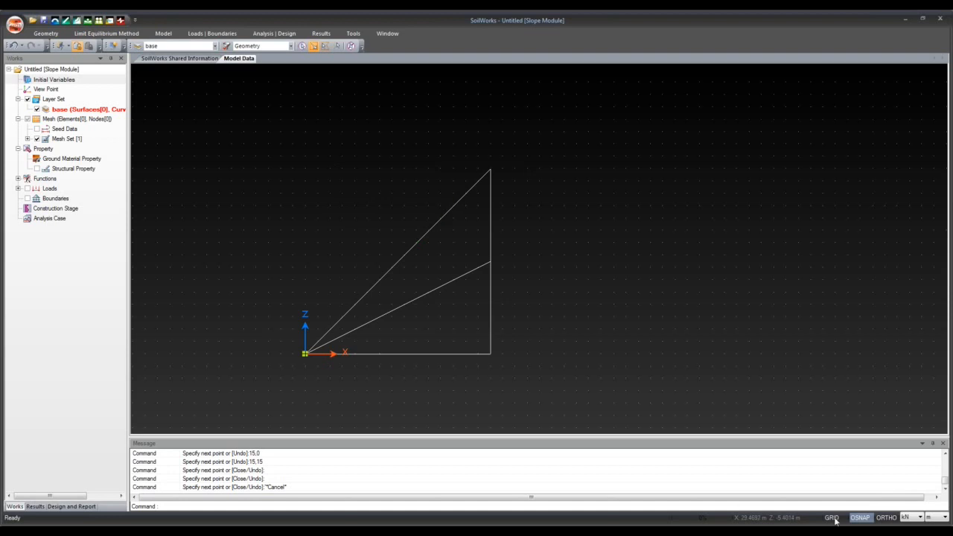
Turn on the grid and check the X-axis and Z-axis offsets in the grid snap settings.
left_click(834, 519)
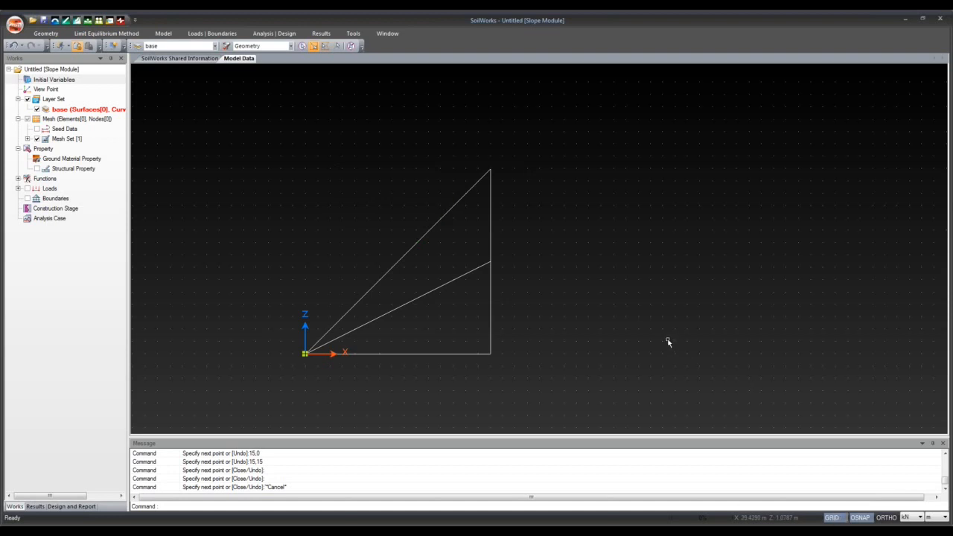
right_click(832, 519)
left_click(834, 519)
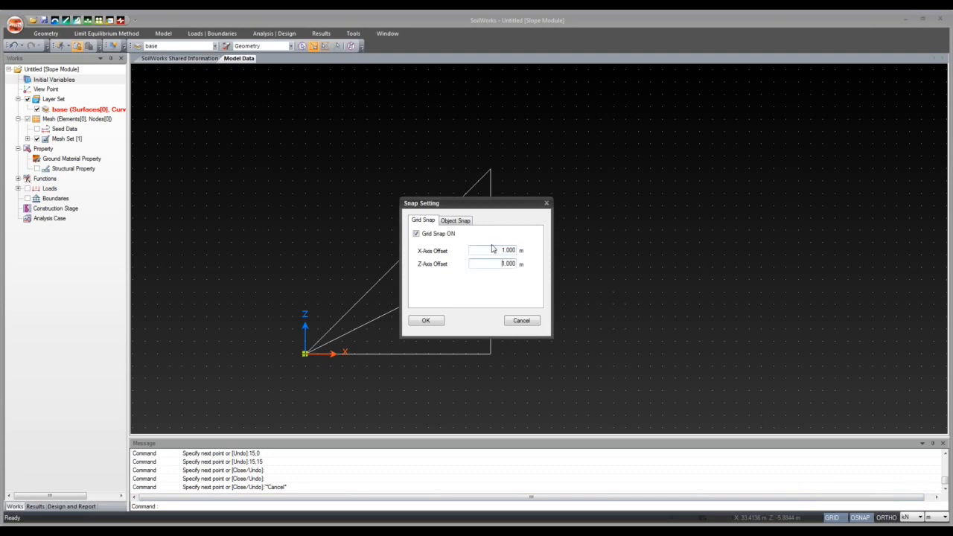
left_click(524, 323)
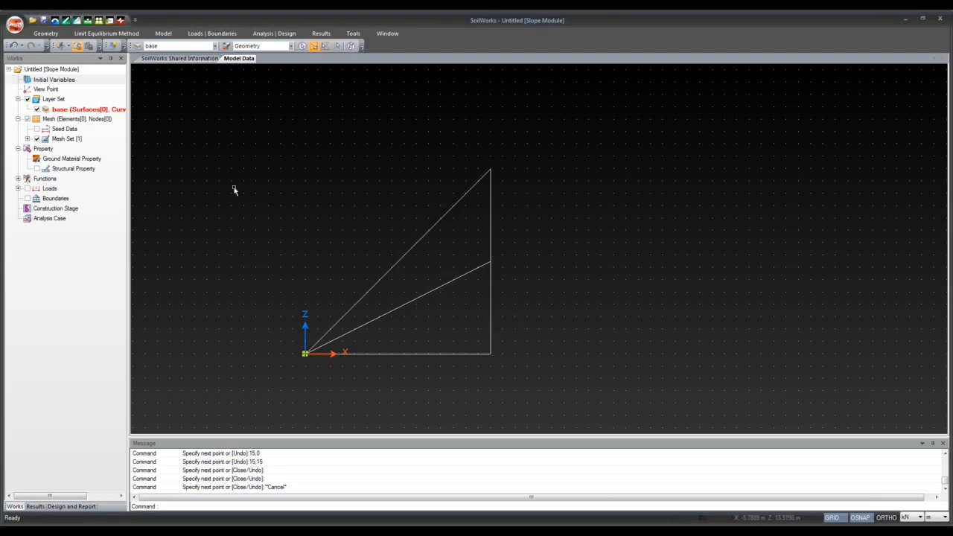
Draw a closed 2 m square with grid-snapped lines beside the triangle's vertical side, from about X 17, Z 11 to X 19, Z 9.
left_click(45, 33)
left_click(19, 49)
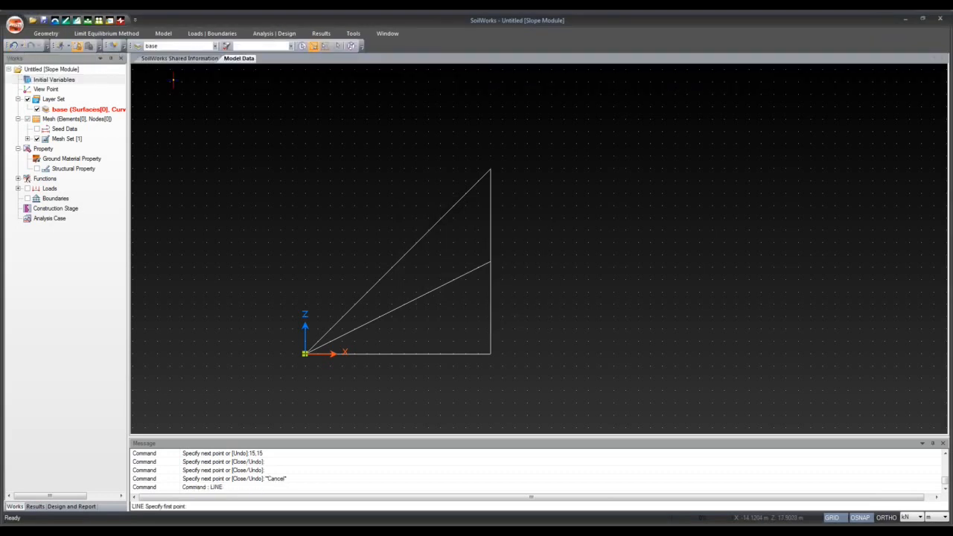
left_click(515, 220)
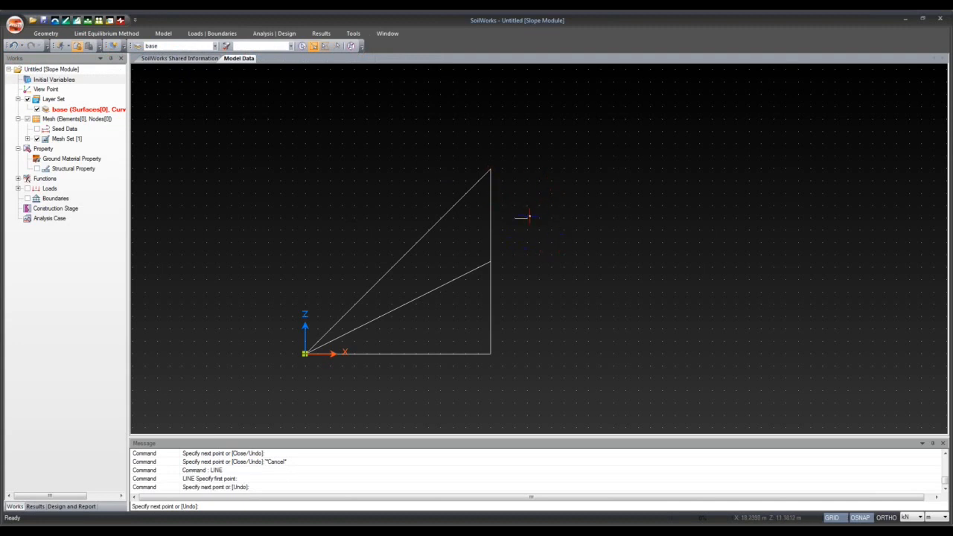
left_click(538, 218)
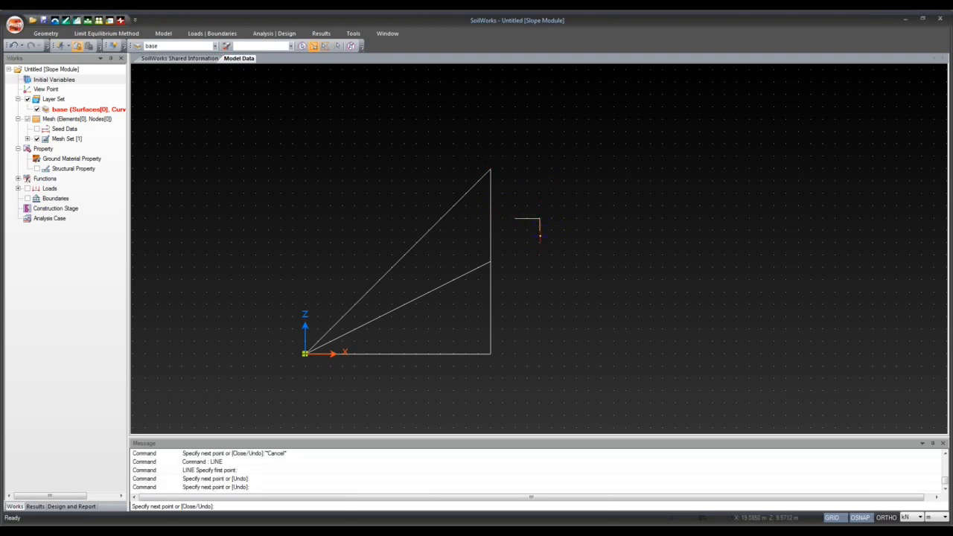
left_click(540, 242)
left_click(515, 242)
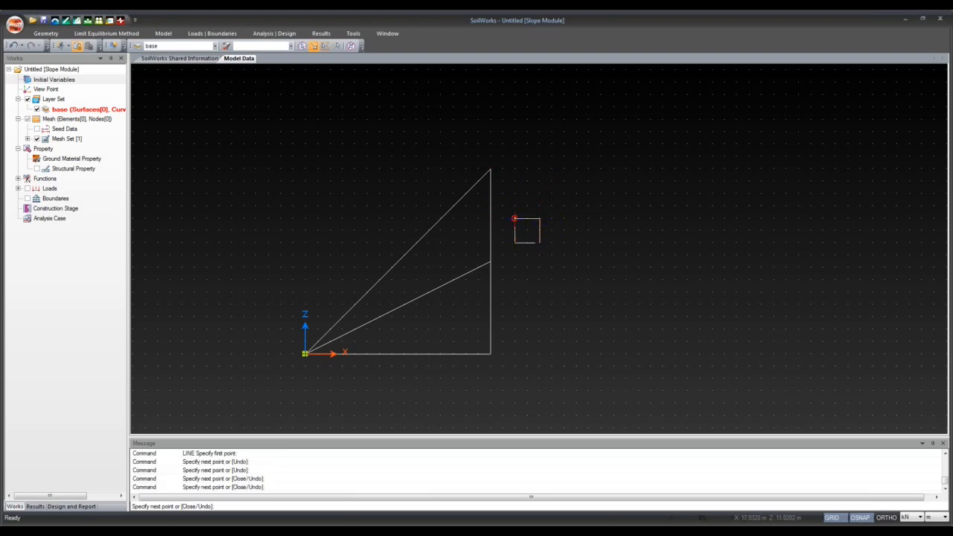
left_click(515, 219)
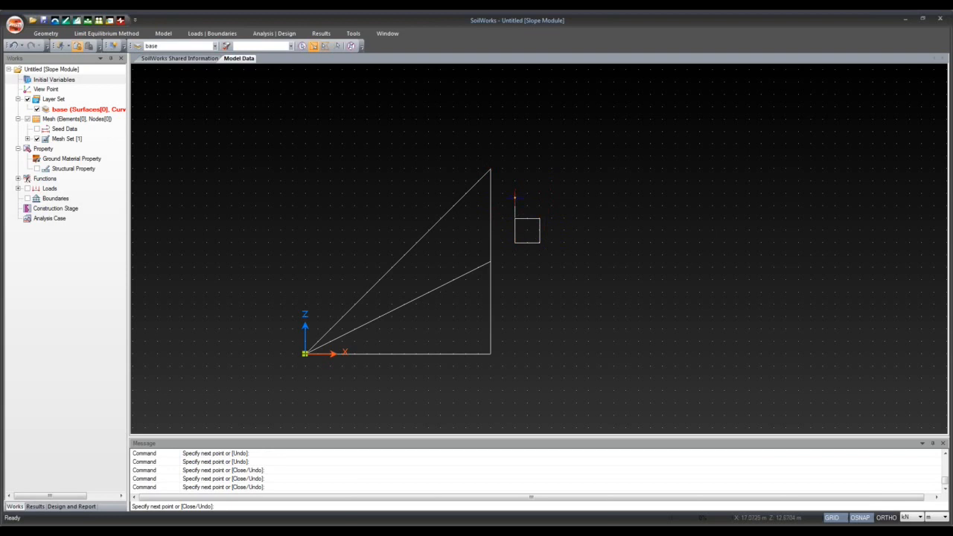
key("Escape")
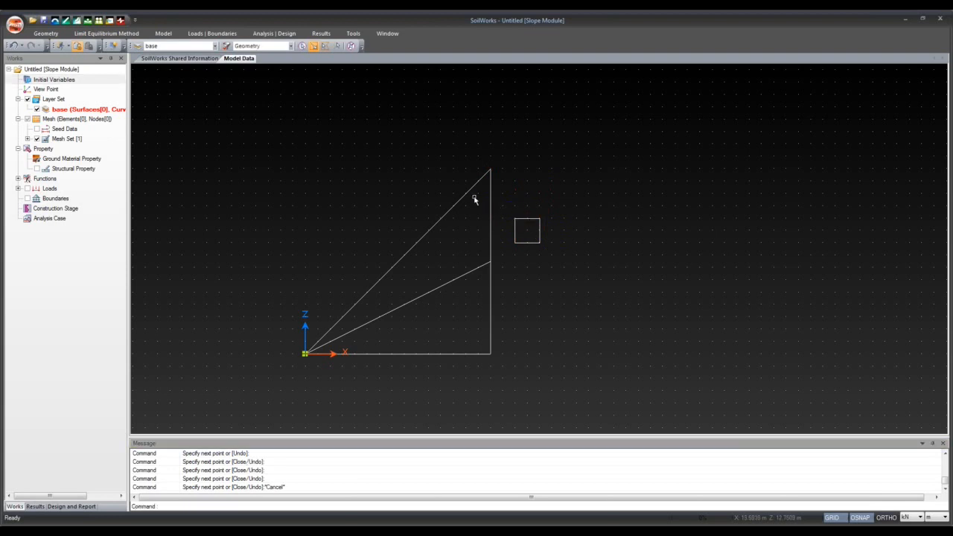
Draw a rectangular outline about 6.5 m wide and 8 m high above the origin with ortho-constrained lines, with the grid turned off.
left_click(831, 519)
left_click(887, 517)
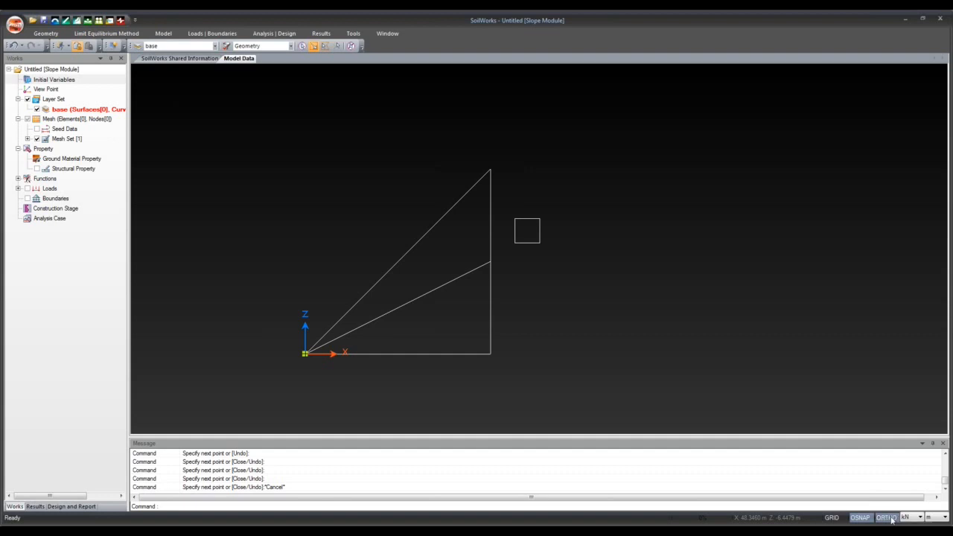
left_click(46, 33)
left_click(18, 49)
left_click(319, 155)
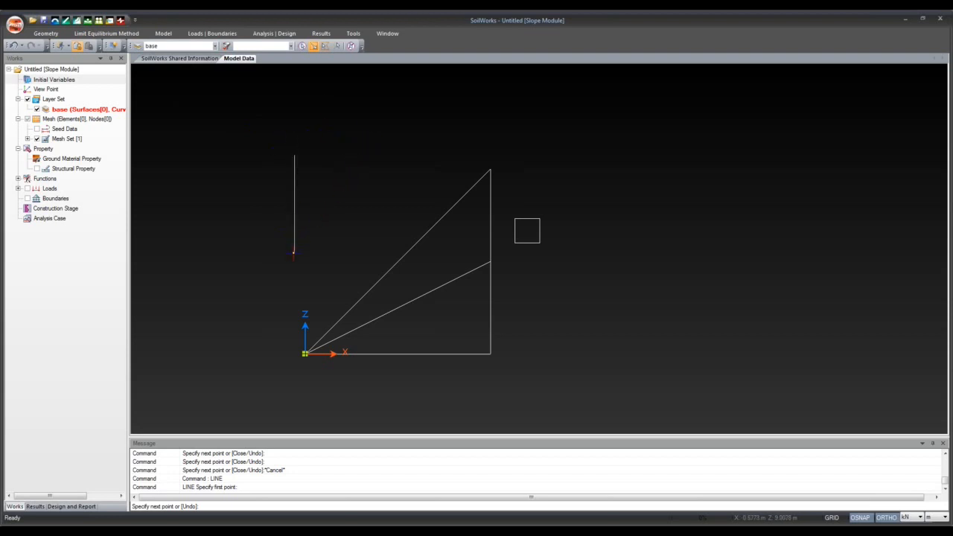
left_click(298, 253)
left_click(373, 237)
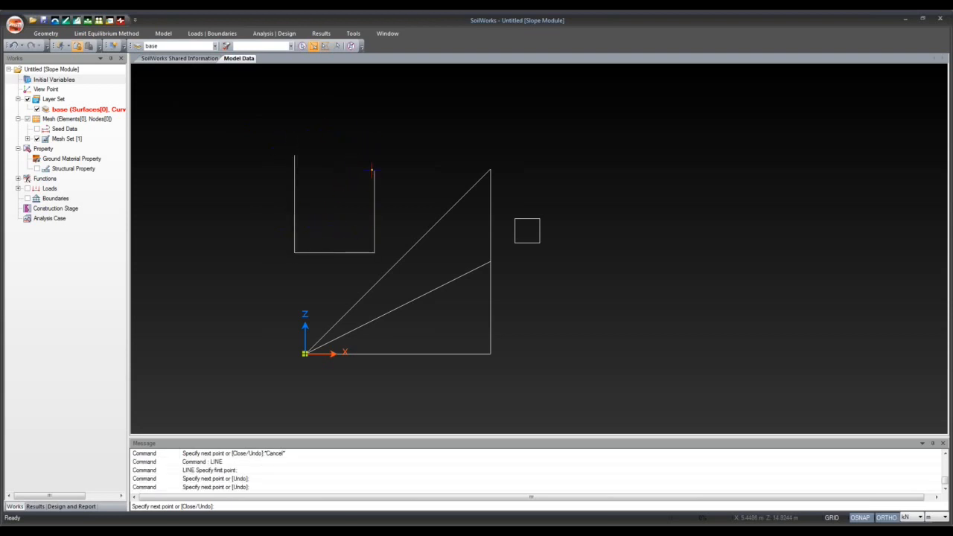
left_click(373, 156)
left_click(277, 161)
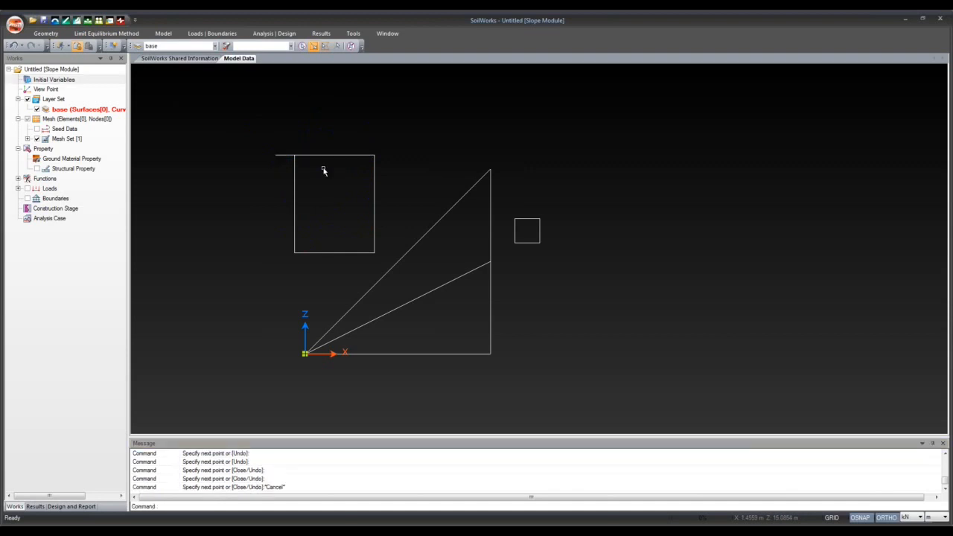
key("Escape")
Delete all the geometry drawn so far and turn off ortho mode.
left_click(233, 118)
left_click(598, 378)
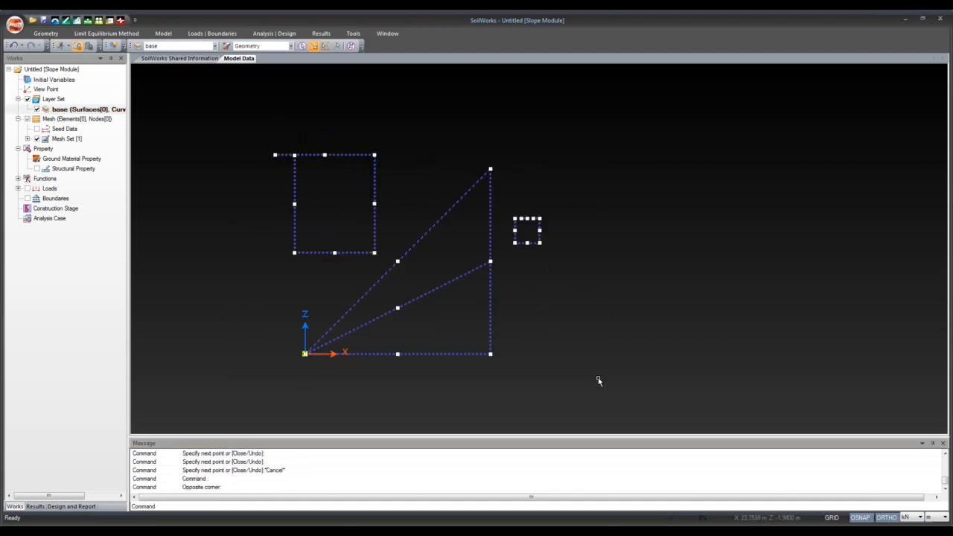
key("Delete")
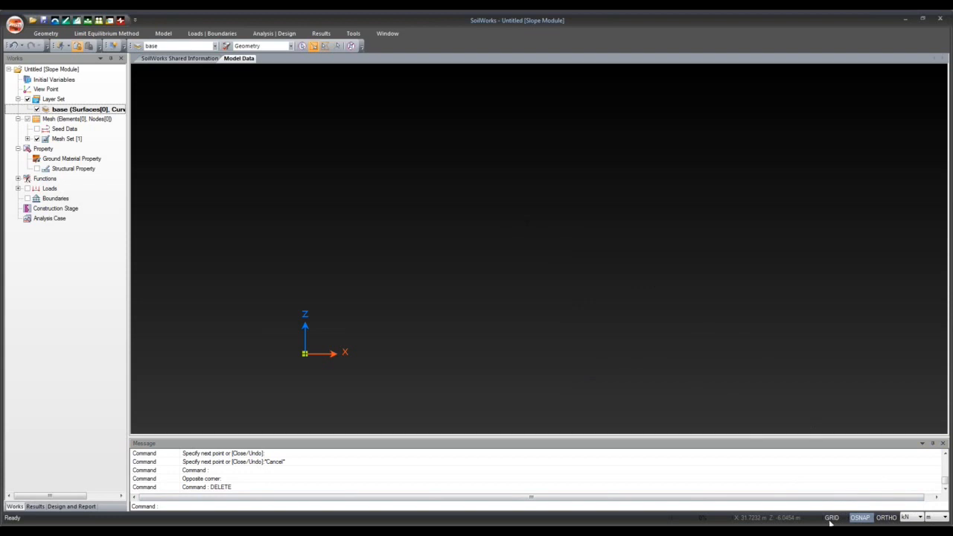
left_click(861, 519)
left_click(838, 519)
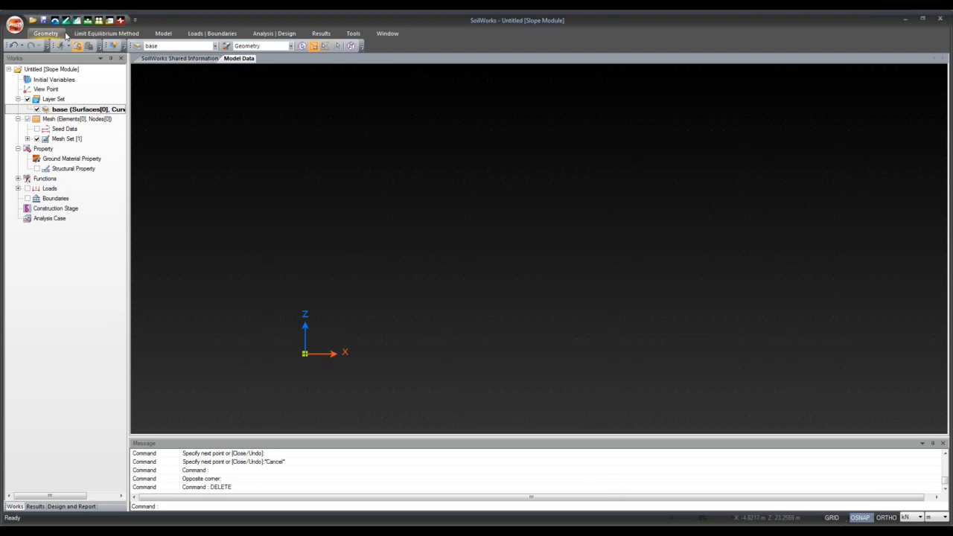
Draw a single line from coordinates 2,2 to 5,6 with the LINE command.
left_click(41, 34)
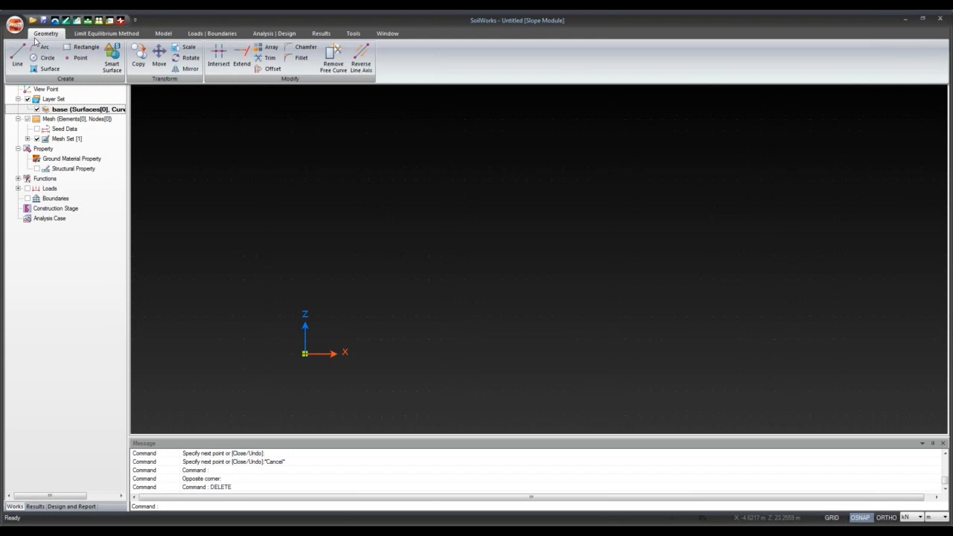
left_click(161, 507)
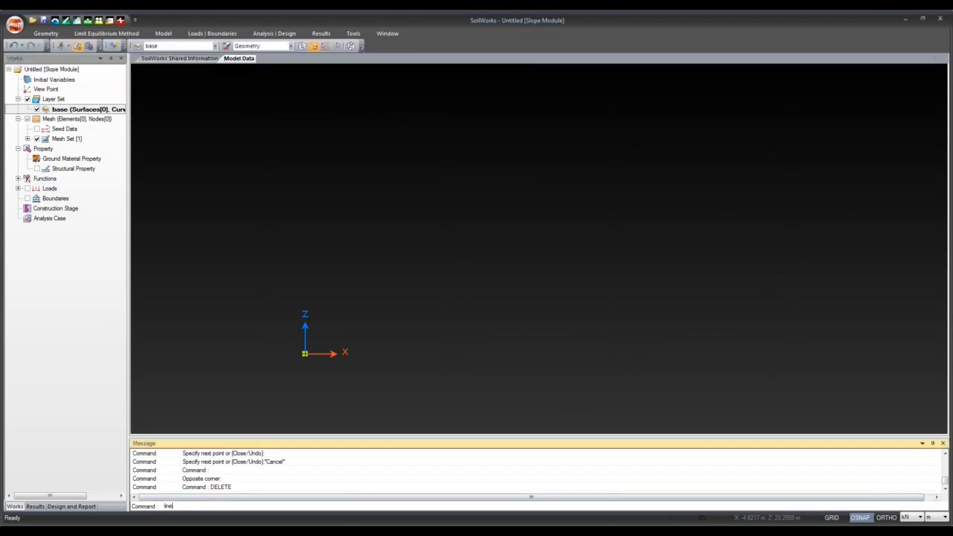
key("Return")
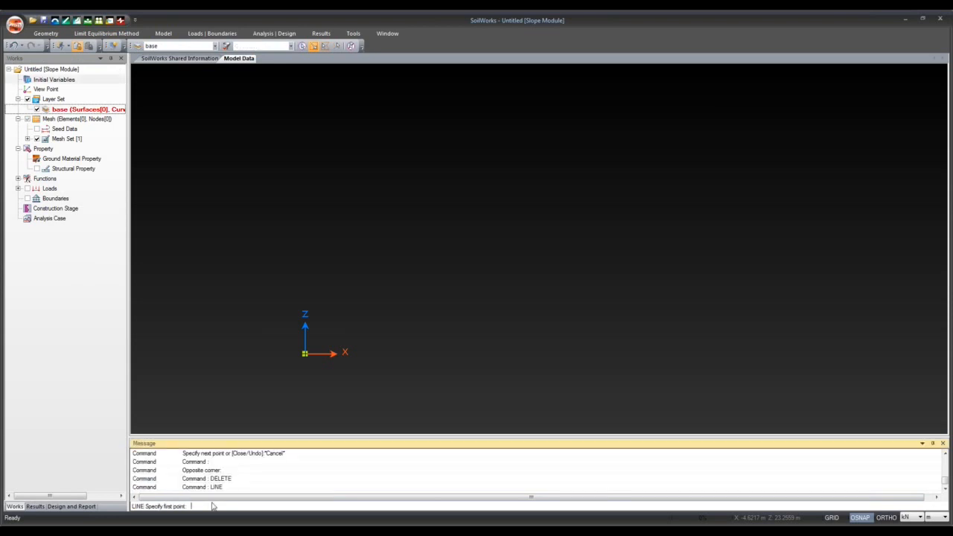
type("2,2")
key("Return")
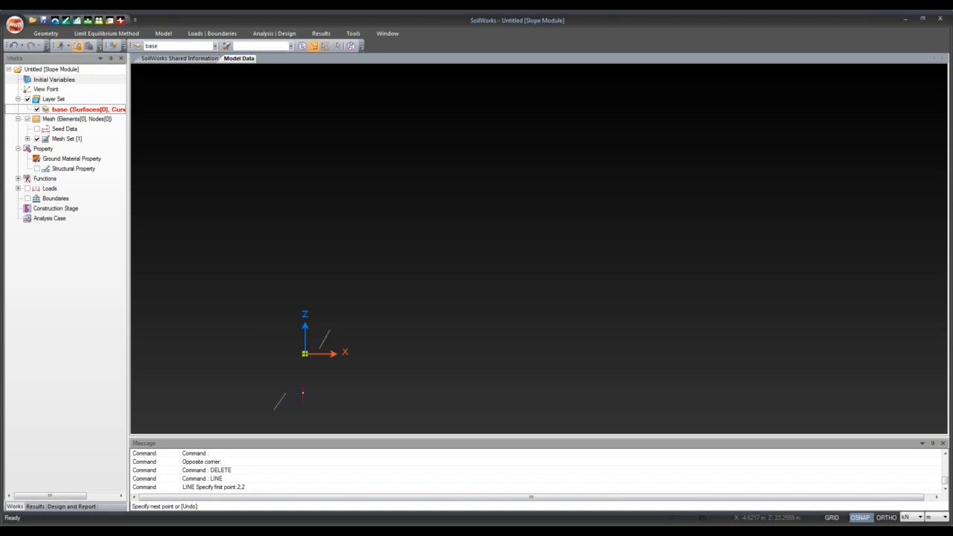
left_click(206, 506)
type("5")
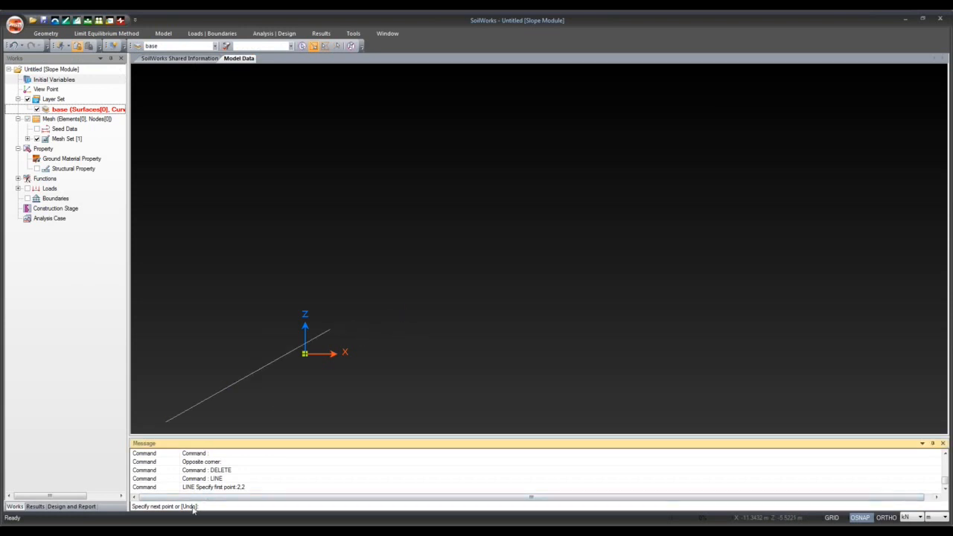
type(",6")
key("Return")
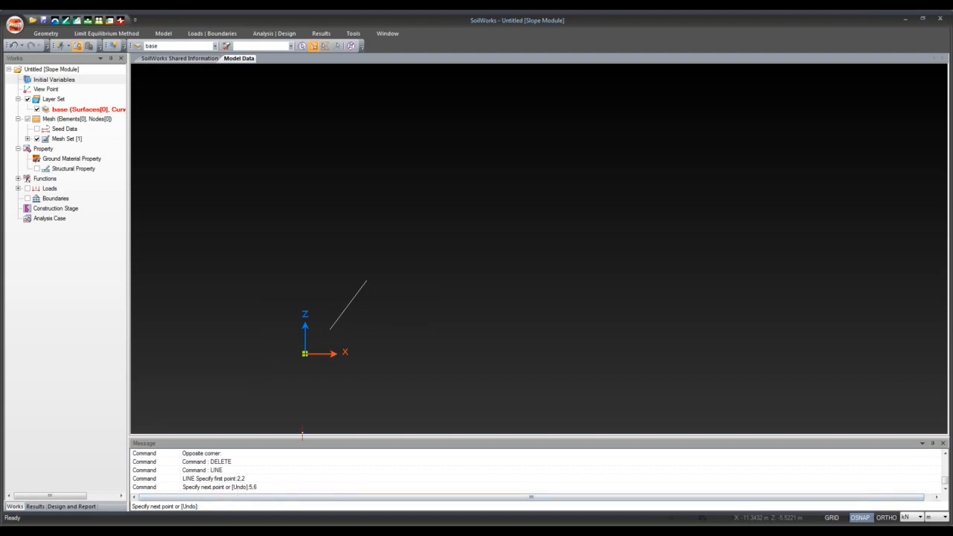
key("Escape")
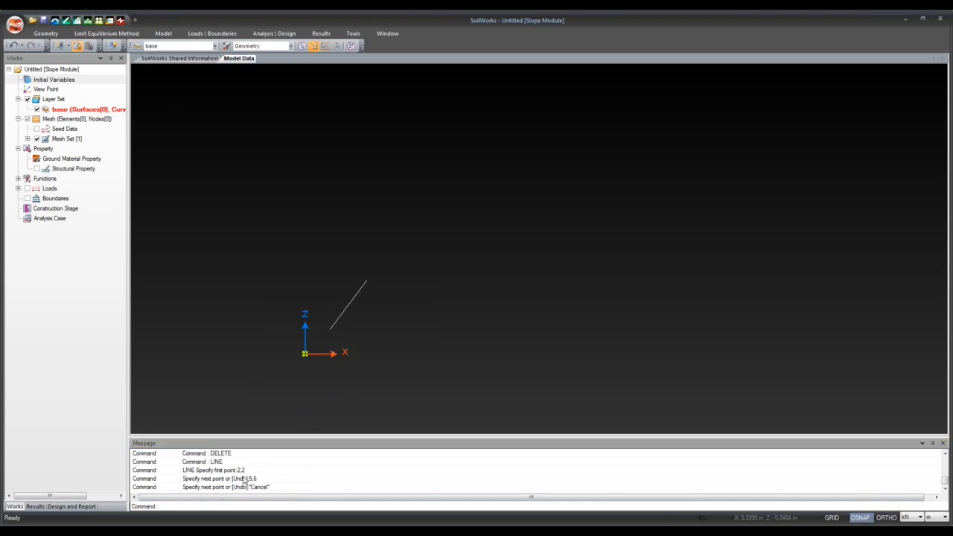
Delete the line and draw a three-point arc from about X 6, Z 6 through X 12, Z 6 to X 15, Z 8.
left_click(347, 307)
key("Delete")
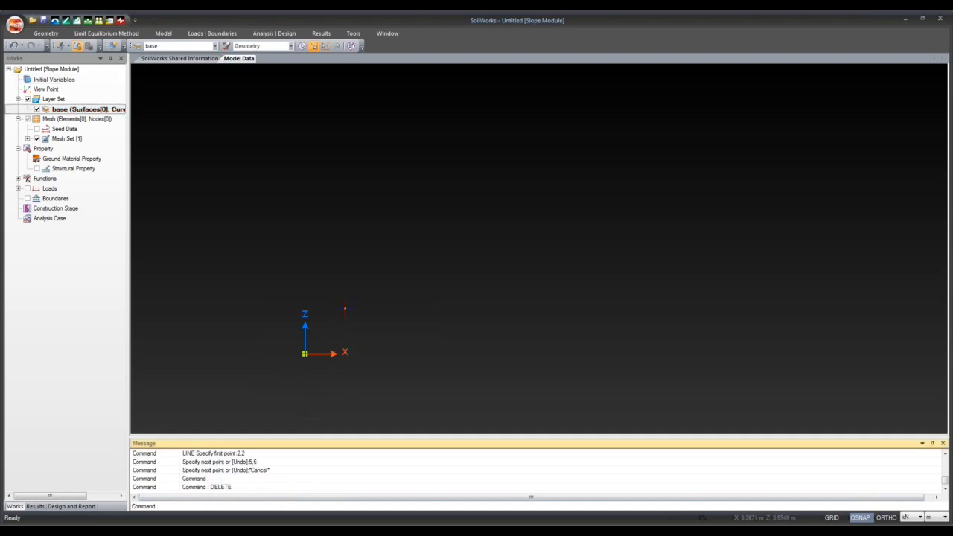
left_click(47, 34)
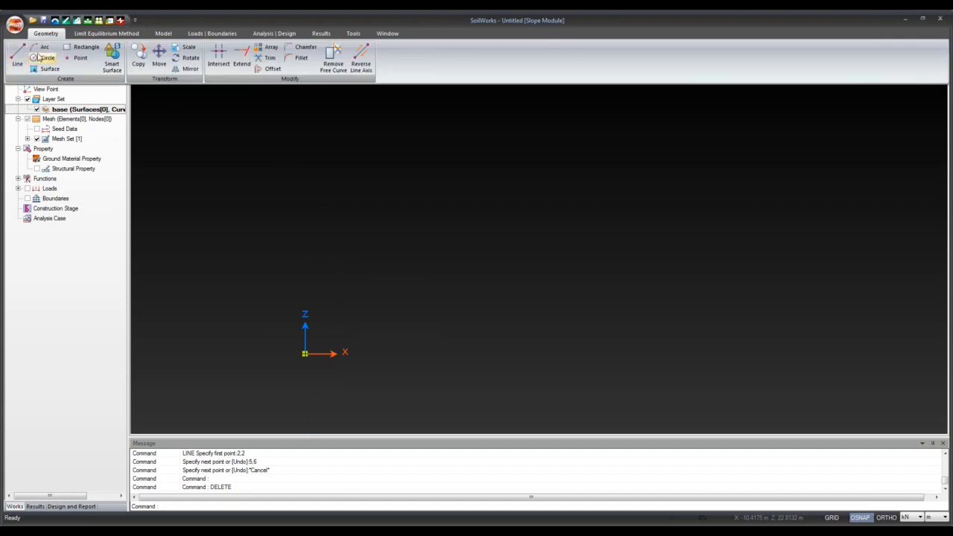
left_click(42, 47)
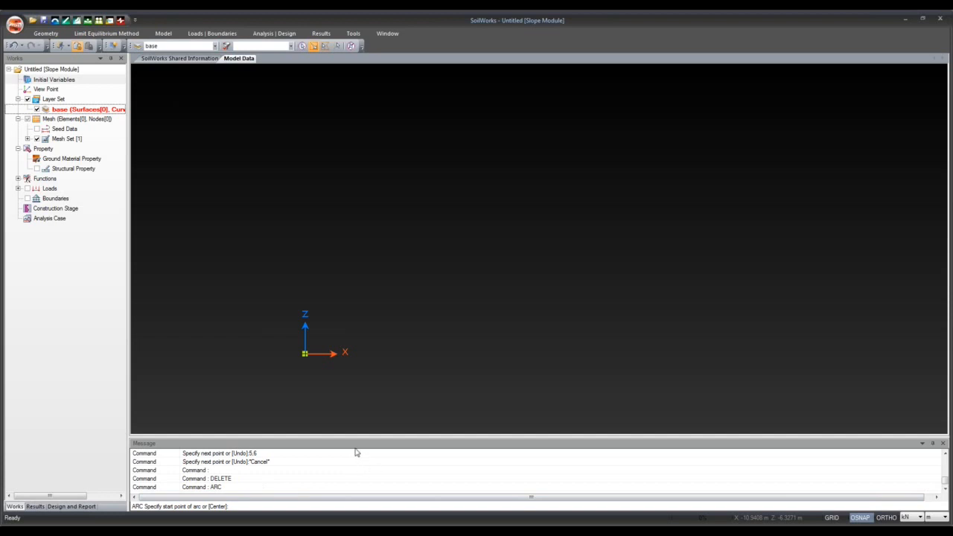
left_click(378, 279)
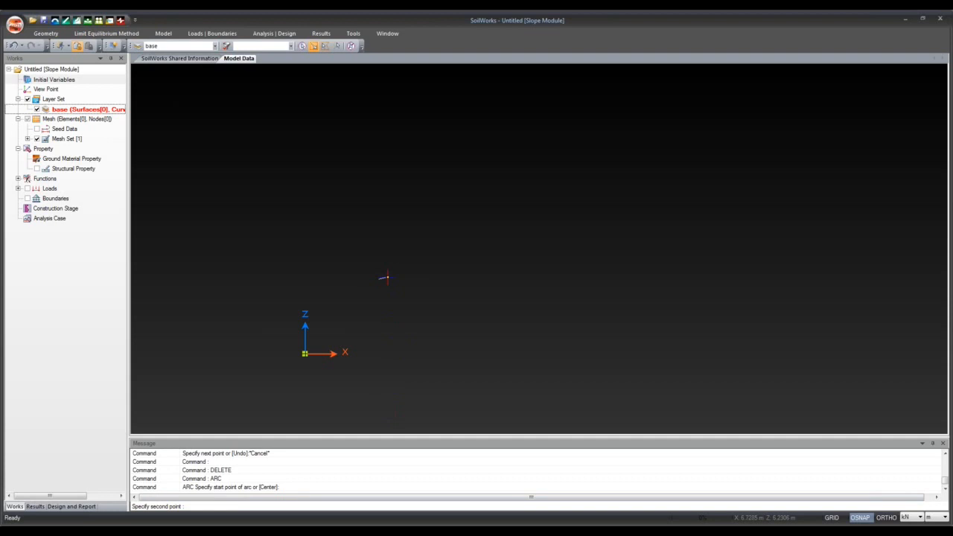
left_click(458, 278)
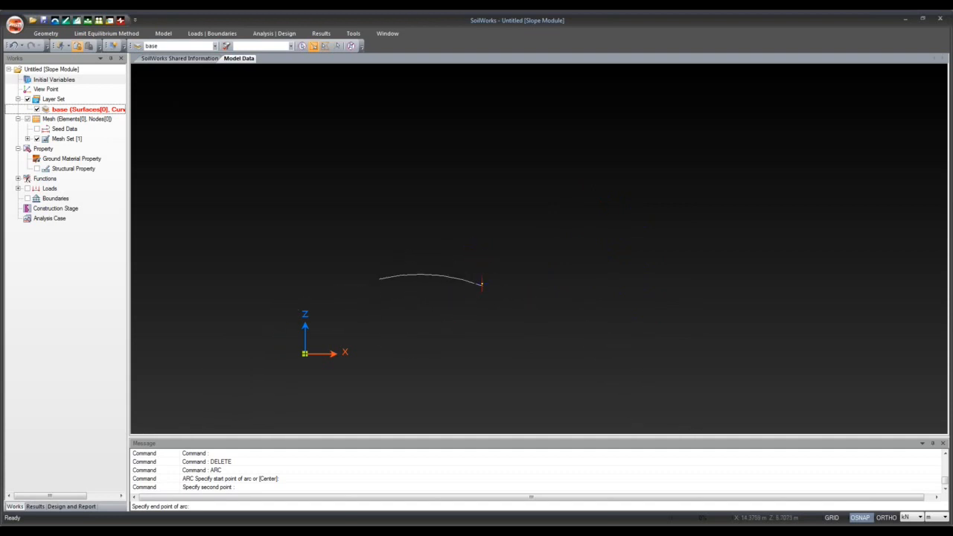
left_click(486, 260)
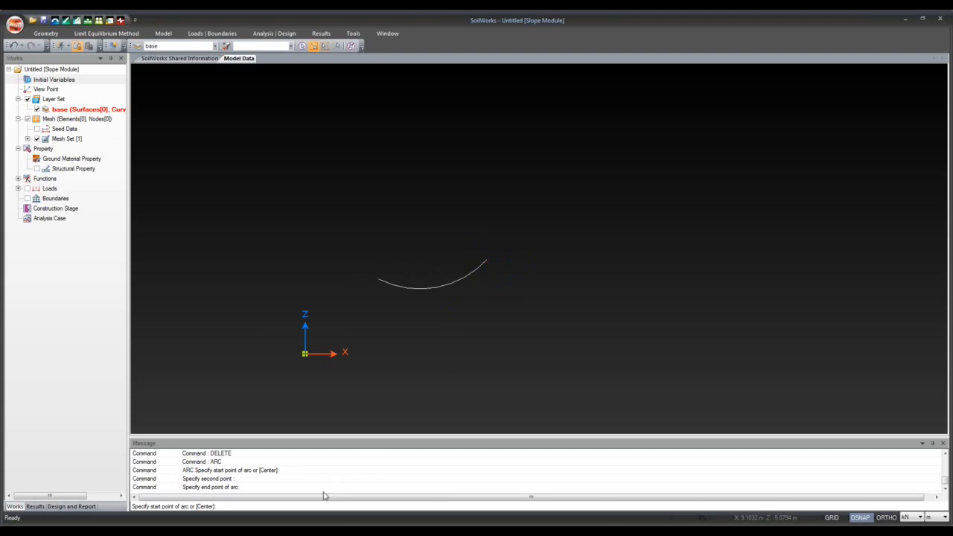
key("Escape")
Draw a second arc from about X 23, Z 4 through the exact coordinates 20,0 to about X 29, Z 4.
left_click(300, 505)
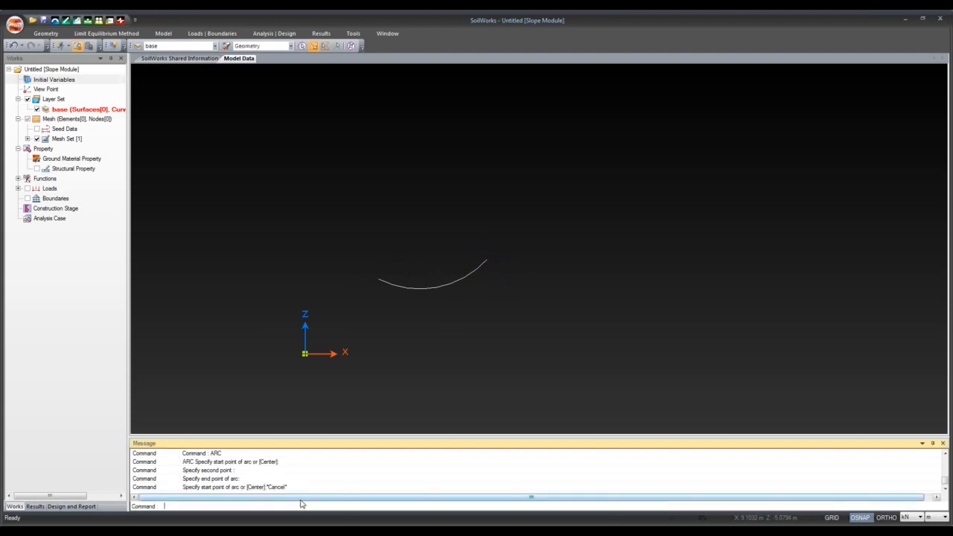
key("Return")
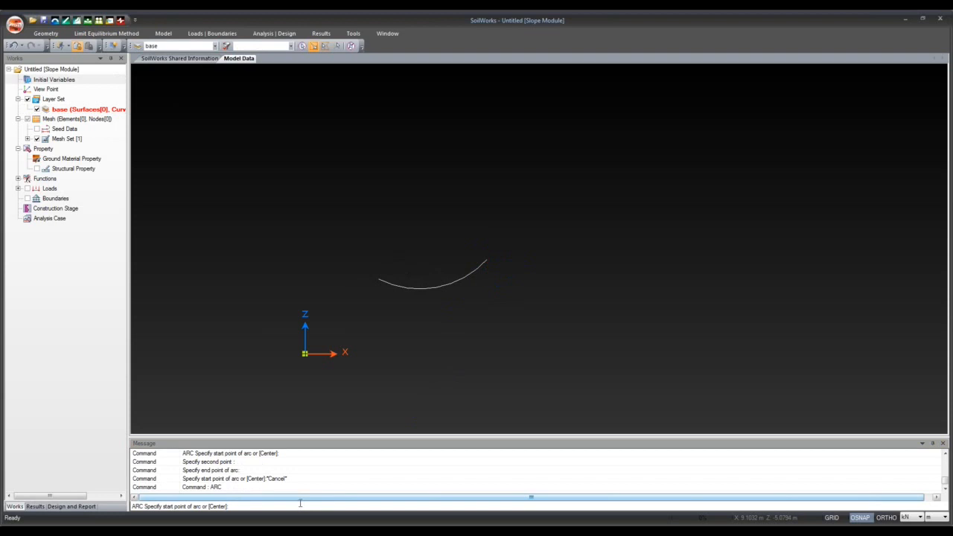
left_click(591, 299)
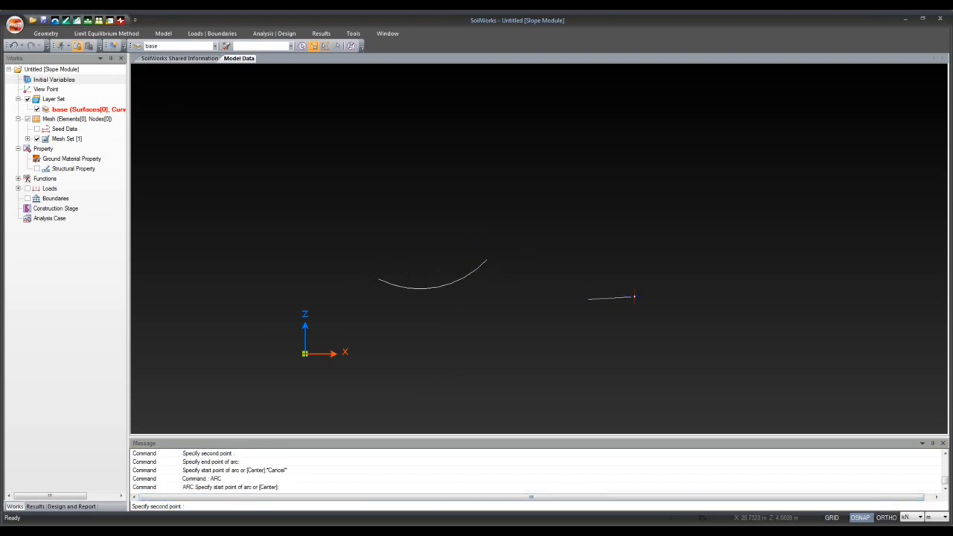
left_click(195, 506)
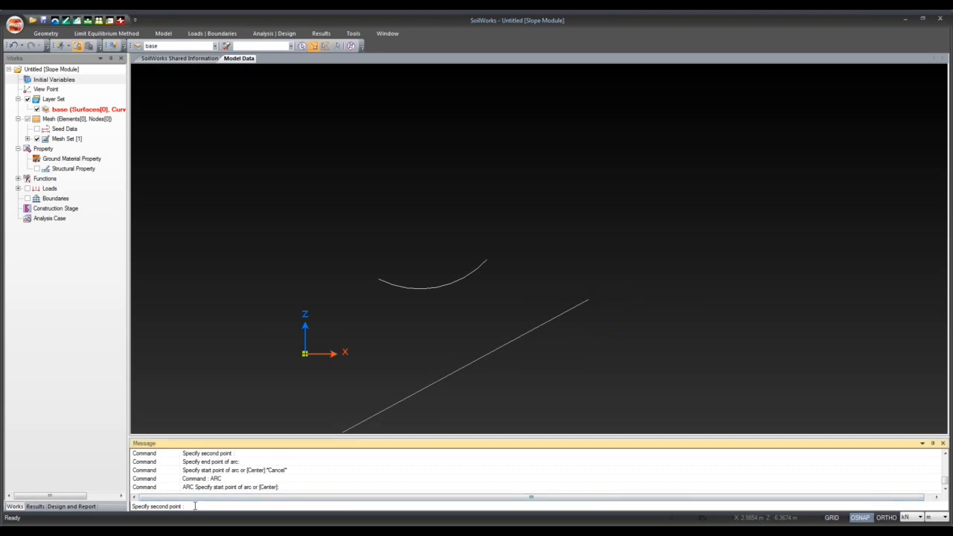
type("20,0")
key("Return")
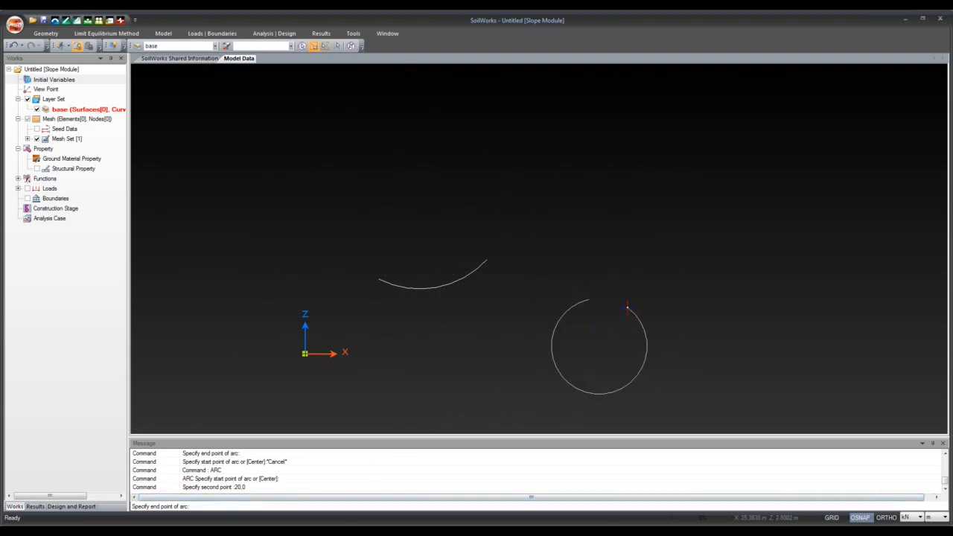
left_click(662, 302)
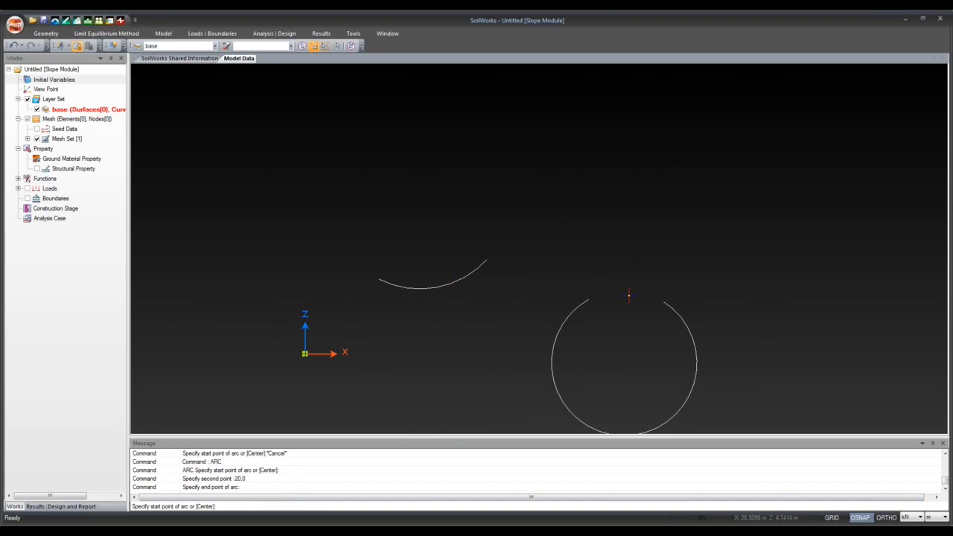
Draw a third arc from the second arc's start point through the first arc's nearer end, finishing just below that end.
left_click(588, 298)
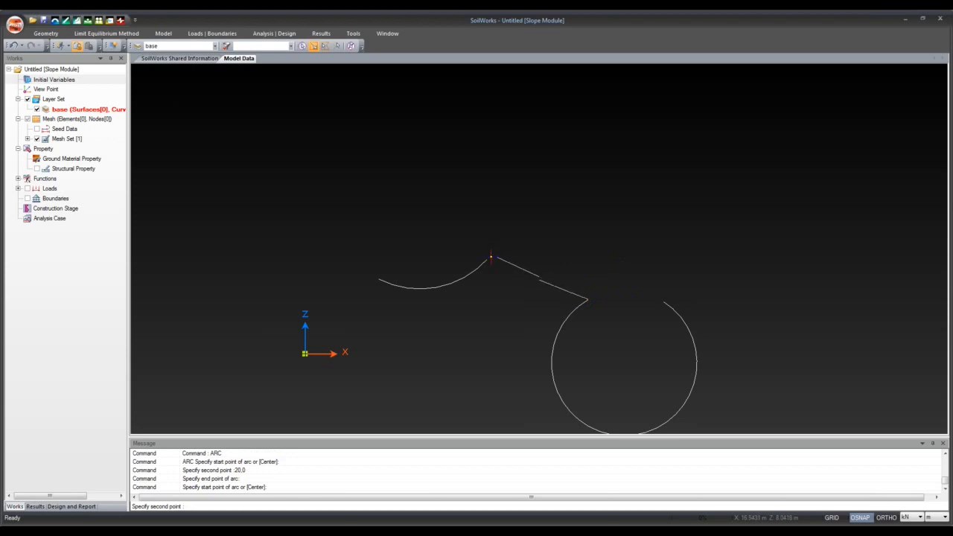
left_click(489, 261)
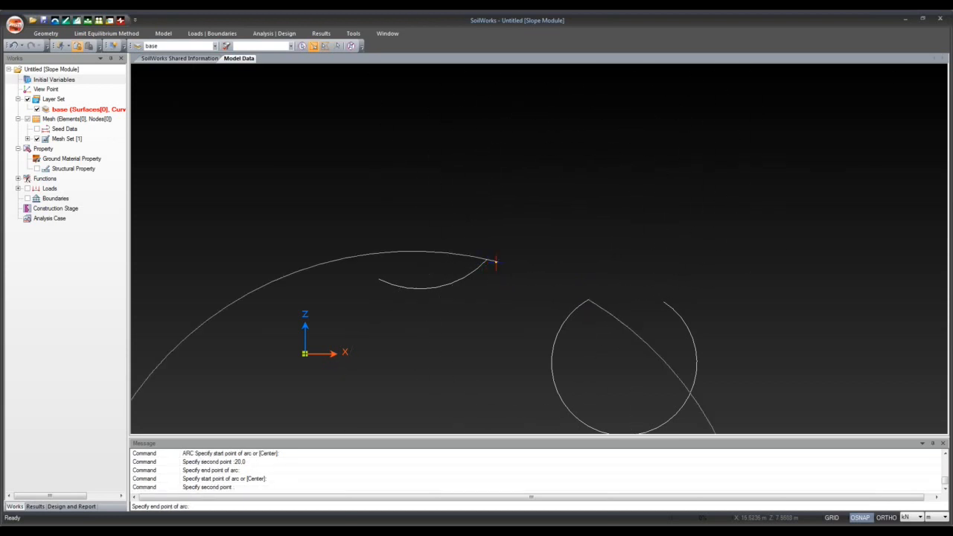
left_click(489, 265)
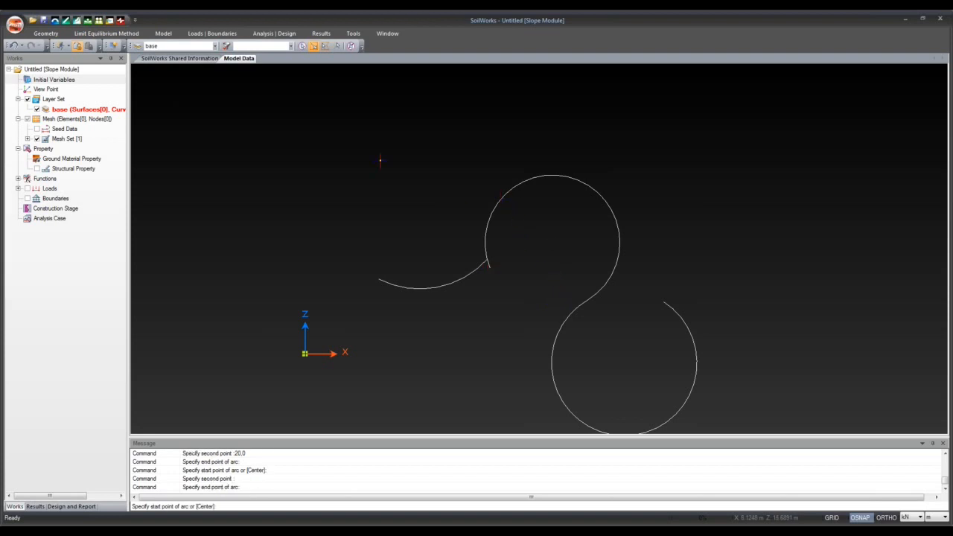
left_click(332, 137)
key("Escape")
key("Escape")
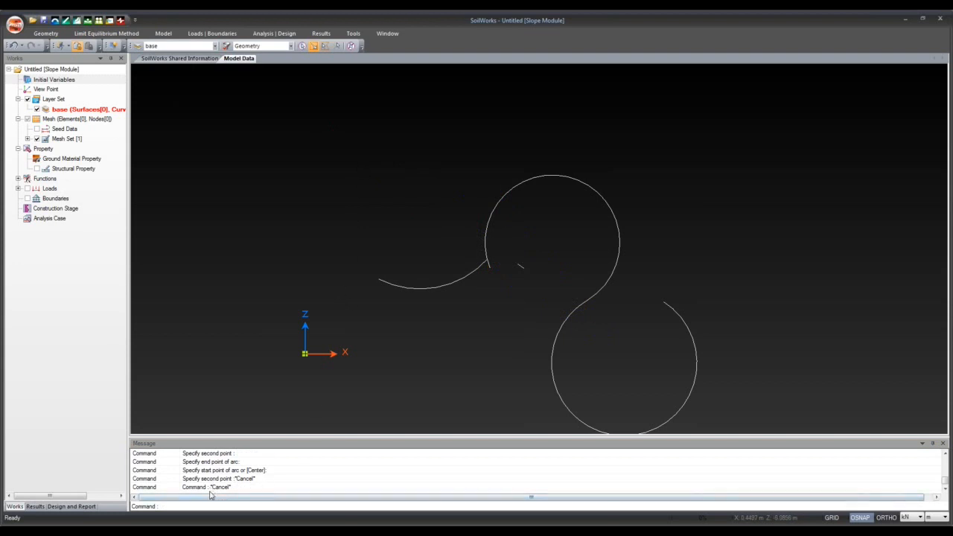
Delete all the arcs, including the large one that extends beyond the selection window.
left_click(350, 138)
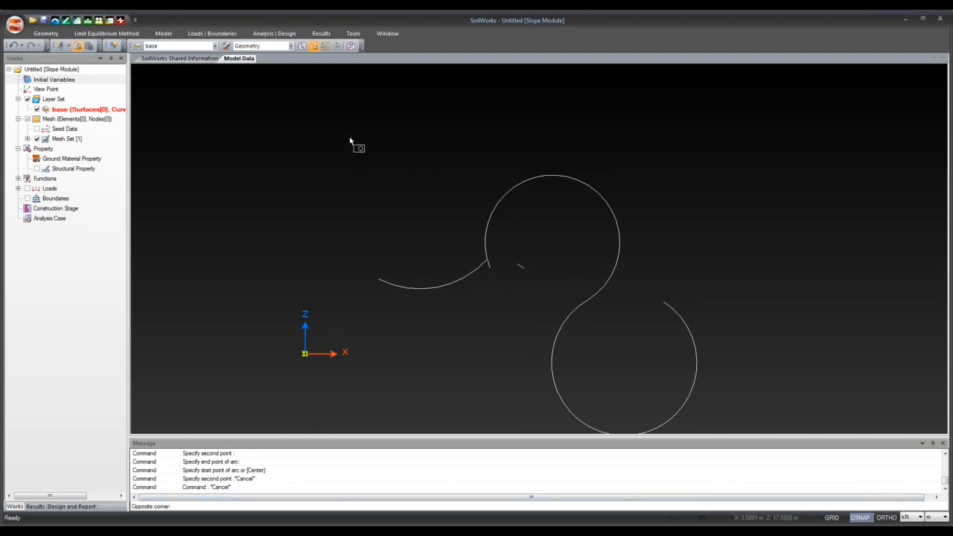
left_click(721, 419)
key("Delete")
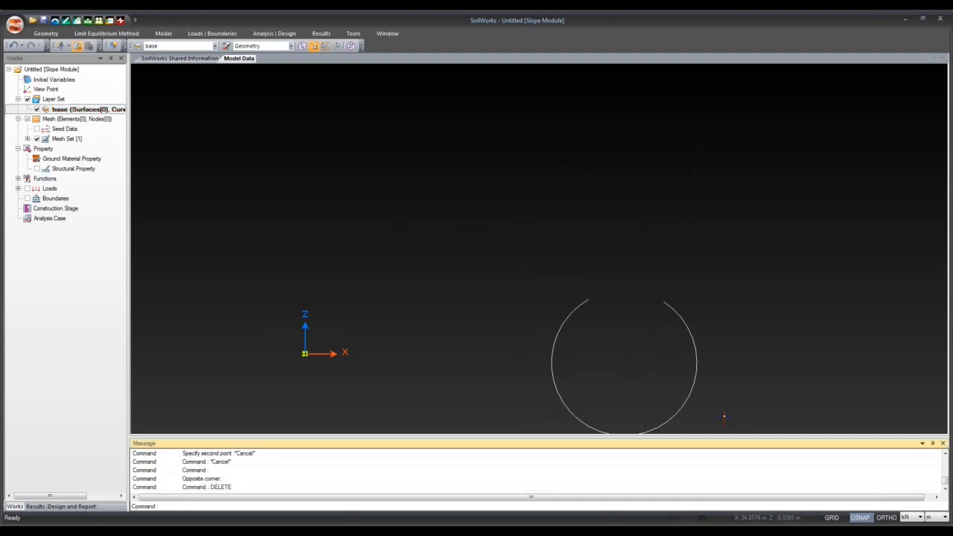
left_click(689, 330)
key("Delete")
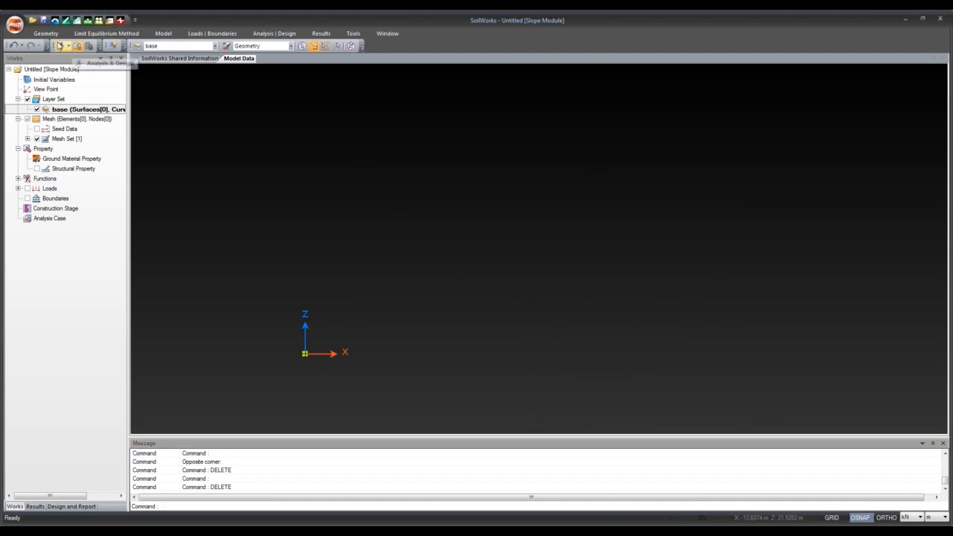
Draw a circle centred at 0,0 with a radius of 5 m, then end the Circle command.
left_click(47, 35)
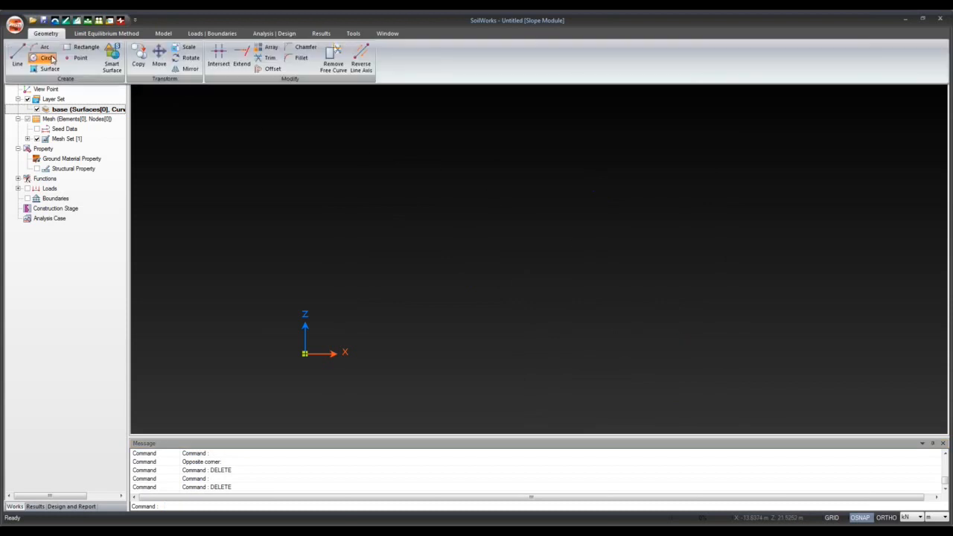
left_click(48, 58)
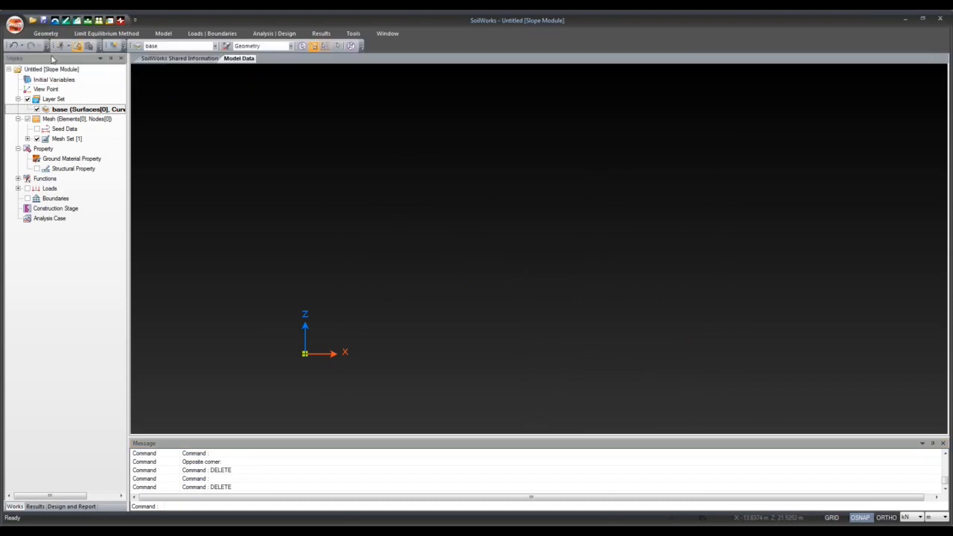
left_click(229, 506)
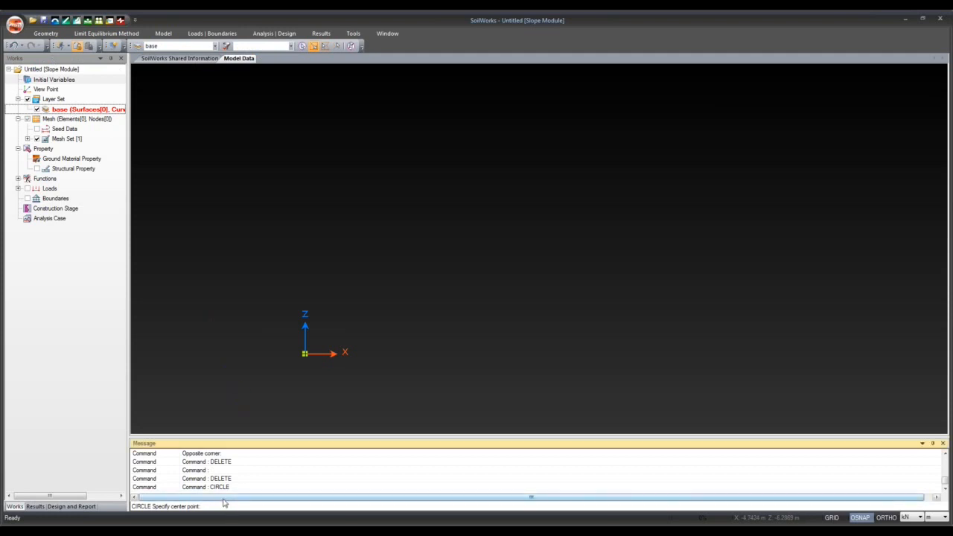
type("0,0")
key("Return")
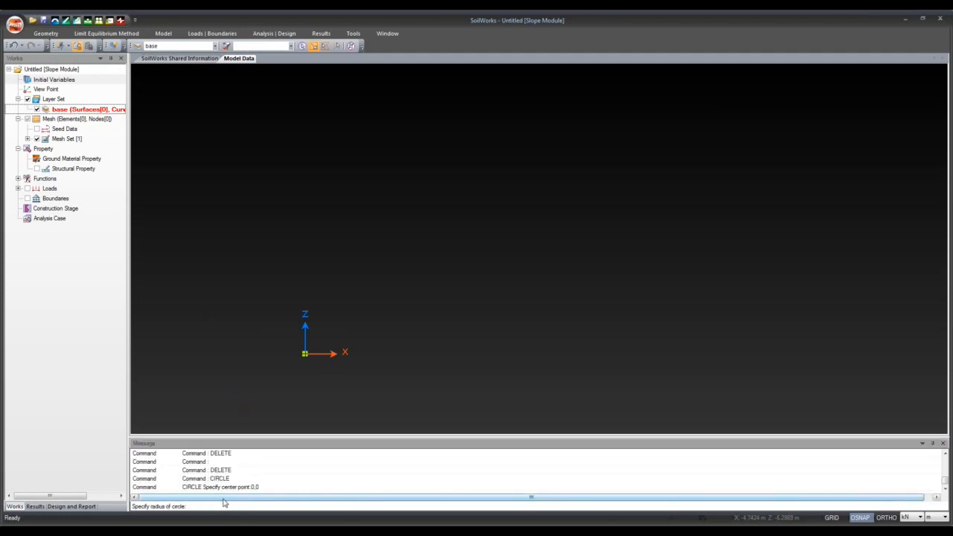
left_click(254, 506)
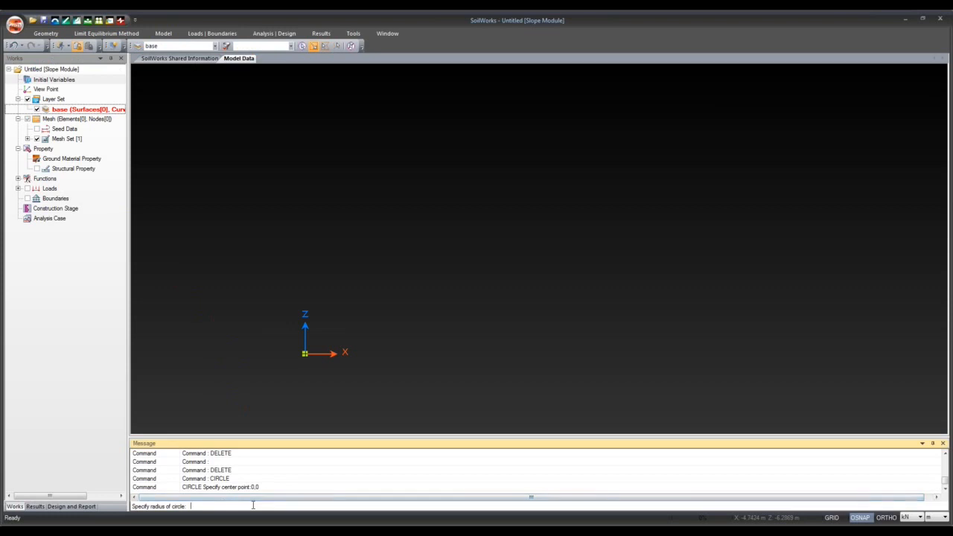
type("5")
key("Return")
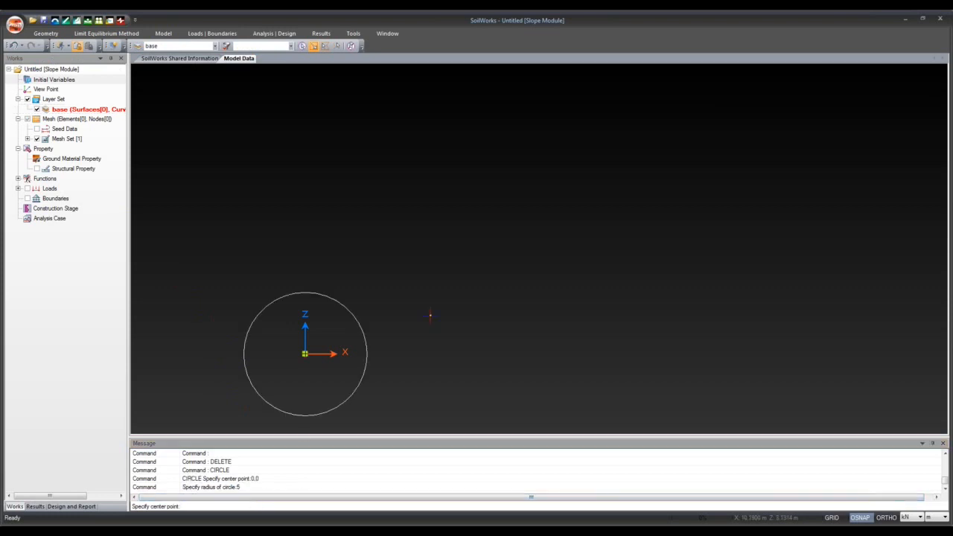
left_click(191, 505)
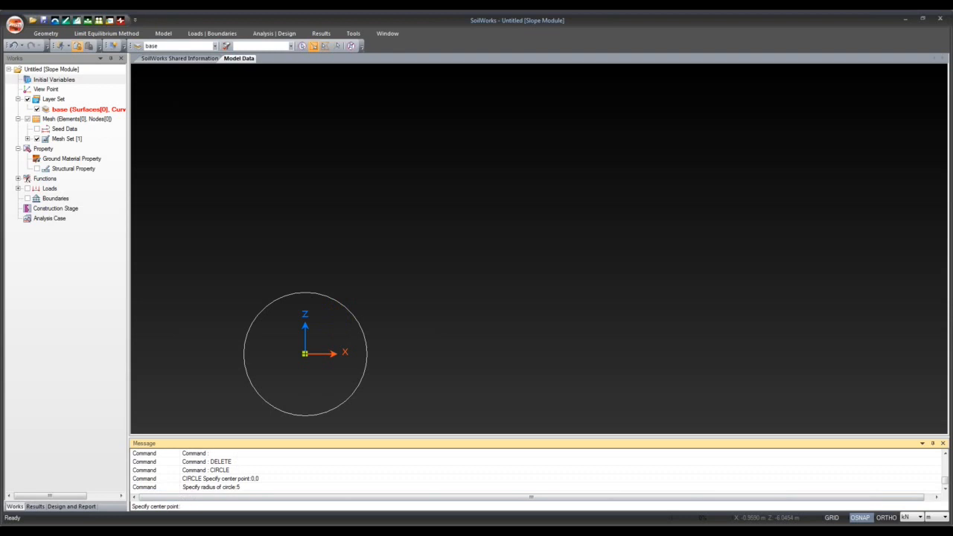
key("Escape")
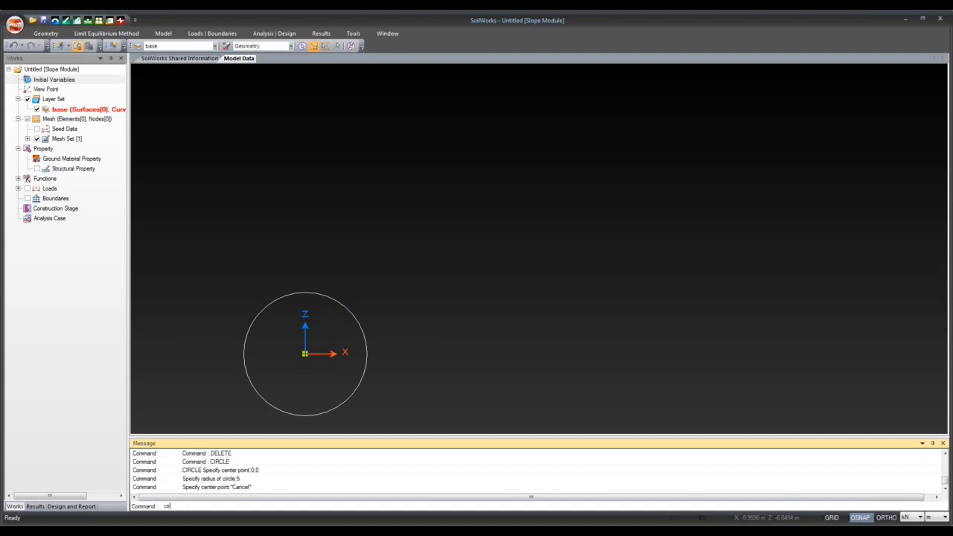
Draw a second circle centred at 20,20 with a freehand radius of about 7 m.
type("circ")
key("Return")
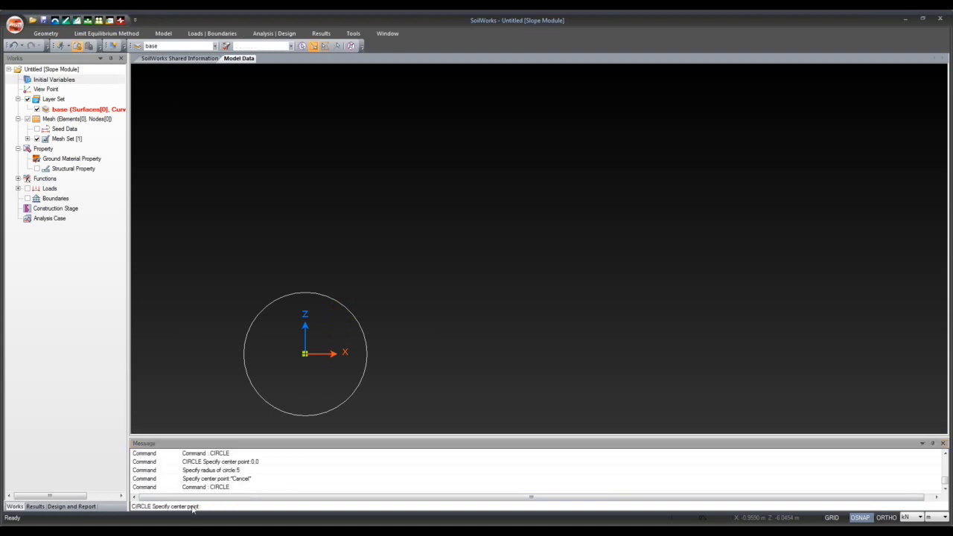
left_click(204, 508)
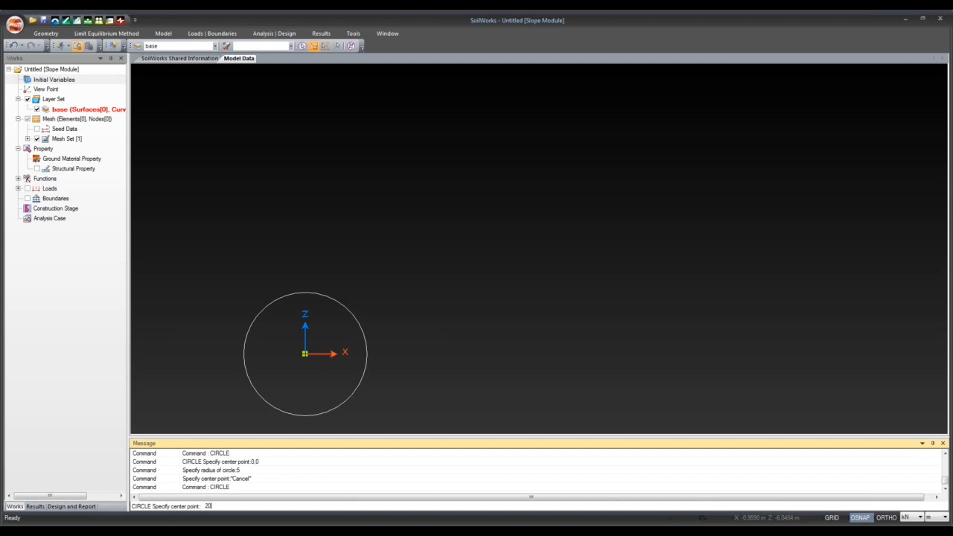
type("20,20")
key("Return")
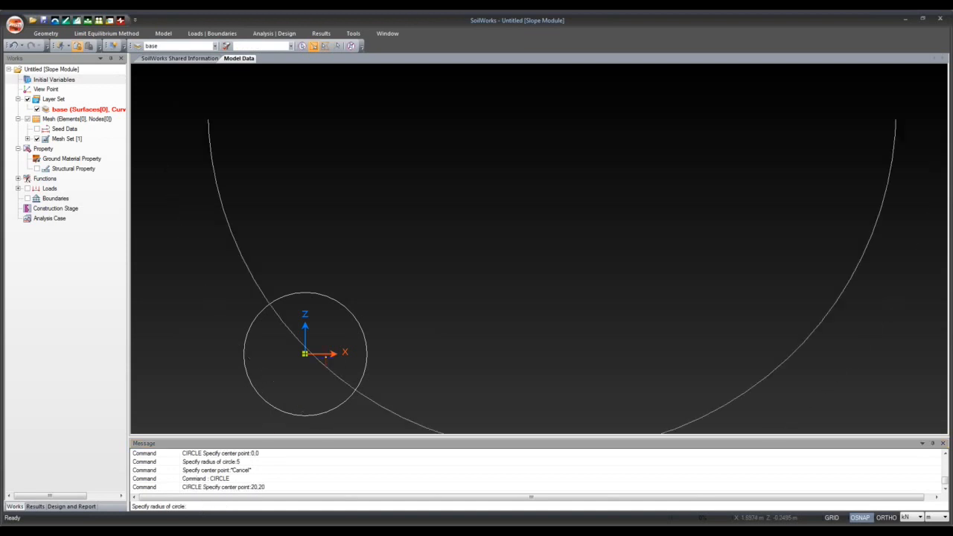
middle_click_drag(478, 238, 476, 387)
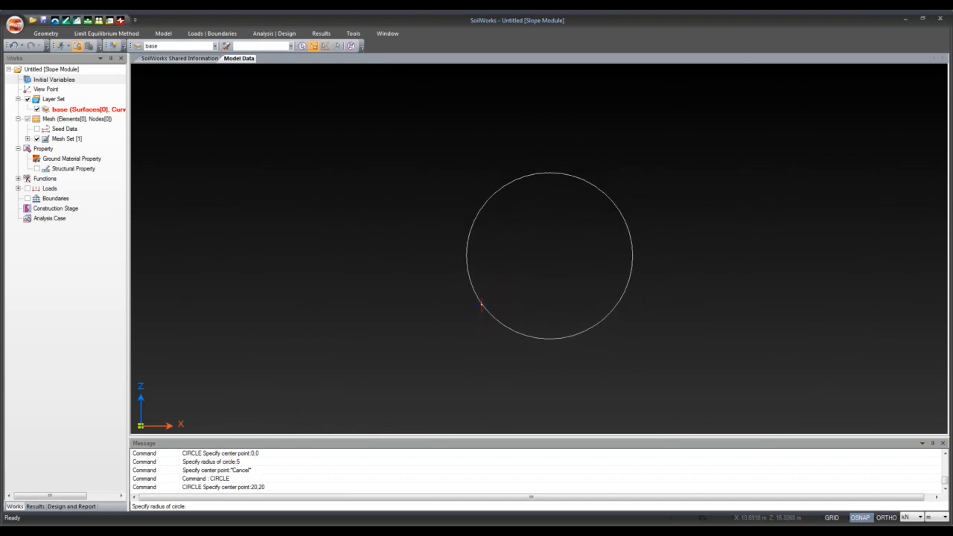
middle_click_drag(484, 309, 502, 243)
left_click(486, 262)
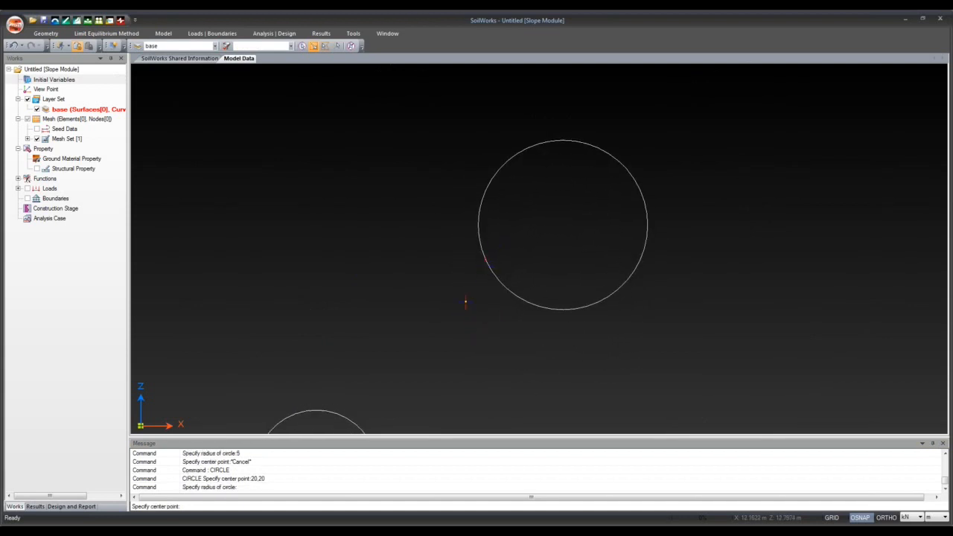
middle_click_drag(465, 302, 506, 119)
middle_click_drag(476, 198, 472, 290)
key("Escape")
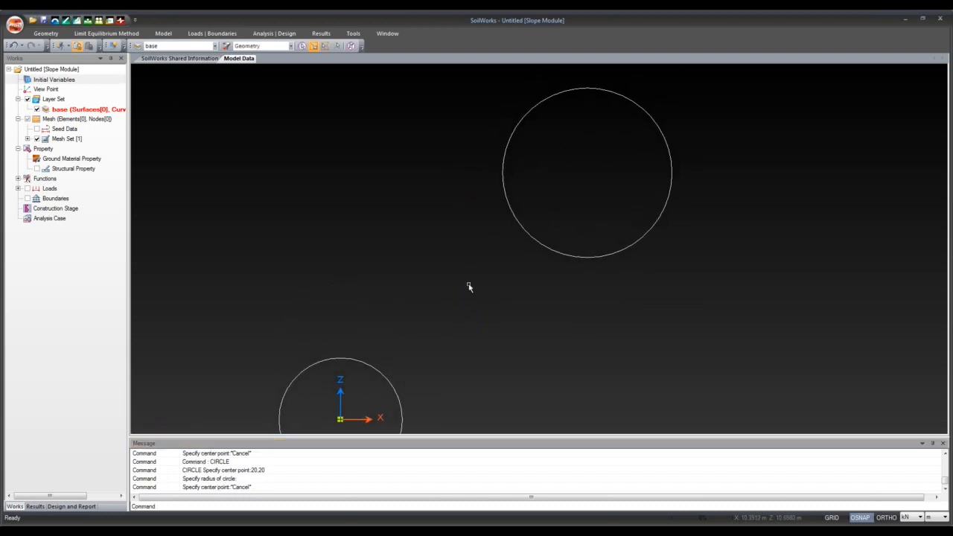
Delete the circle centred at 20,20 and the circle around the origin.
left_click(524, 120)
key("Delete")
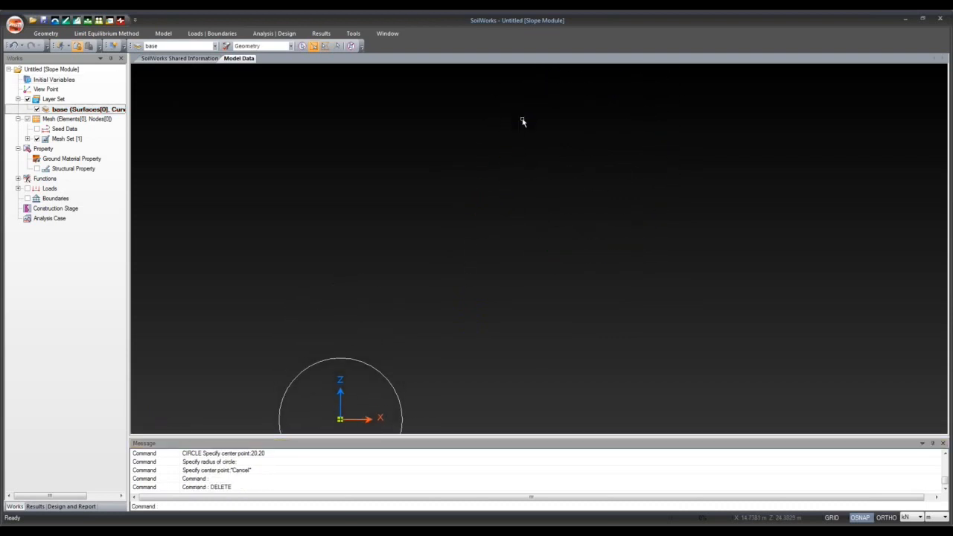
middle_click_drag(485, 268, 528, 128)
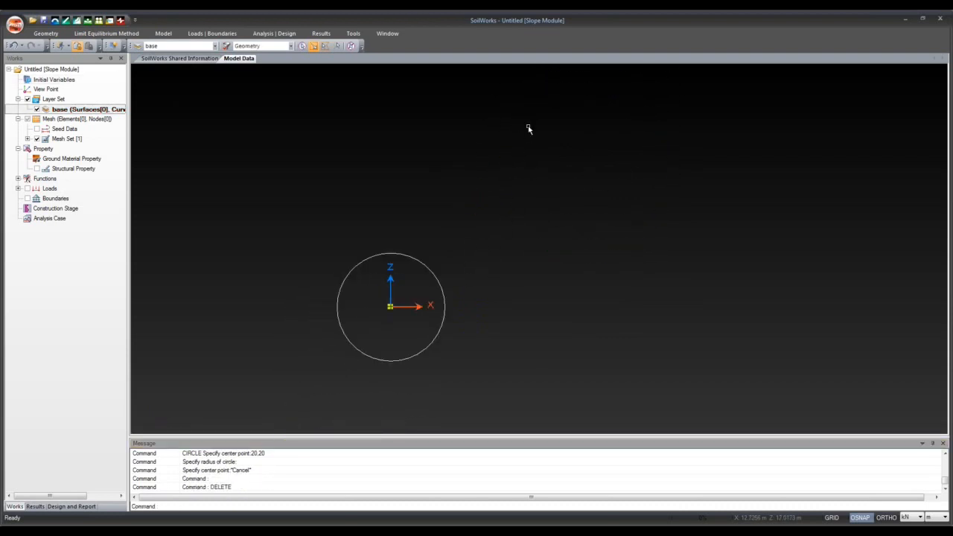
left_click(419, 263)
key("Delete")
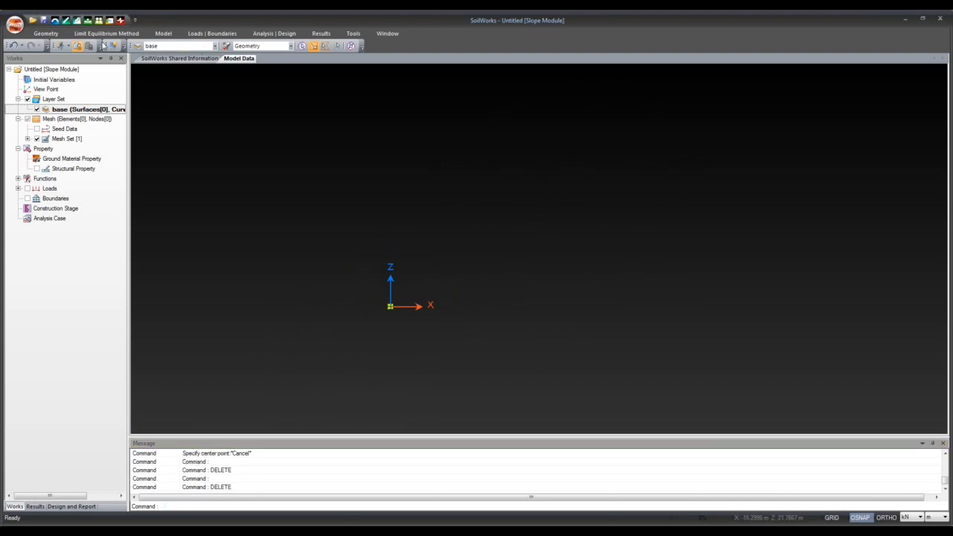
left_click(49, 34)
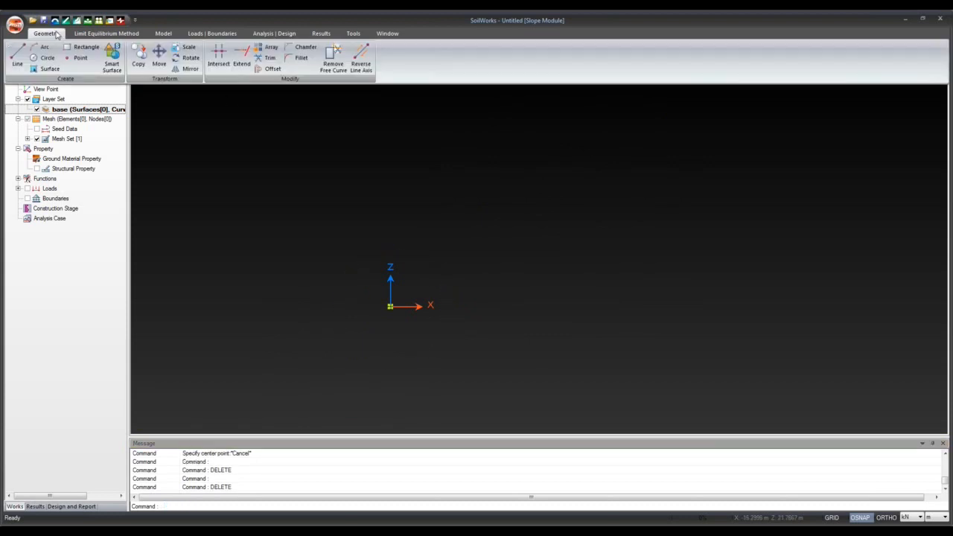
left_click(47, 69)
left_click_drag(104, 50, 198, 189)
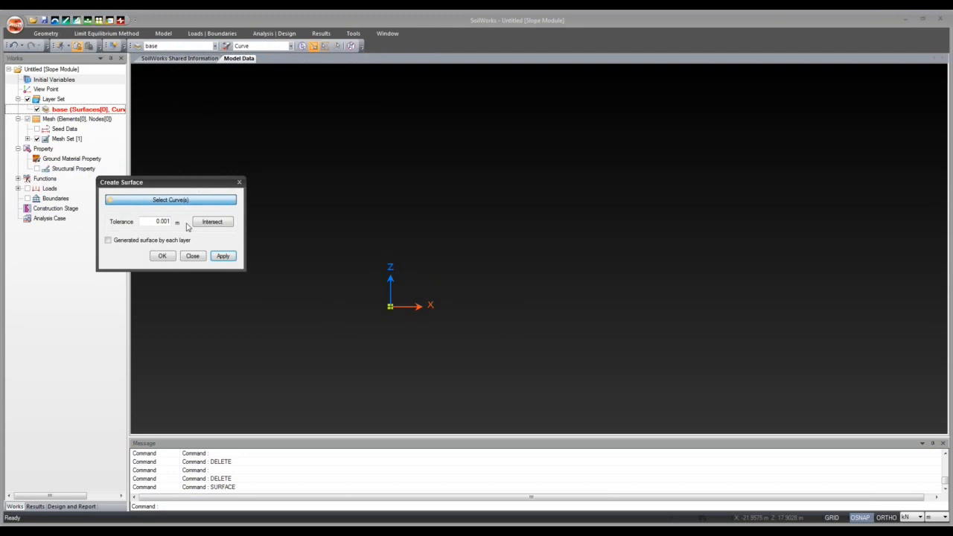
left_click(200, 257)
Draw a freehand circle centred at about X 0, Z 14 with a radius of about 3 m.
left_click(45, 33)
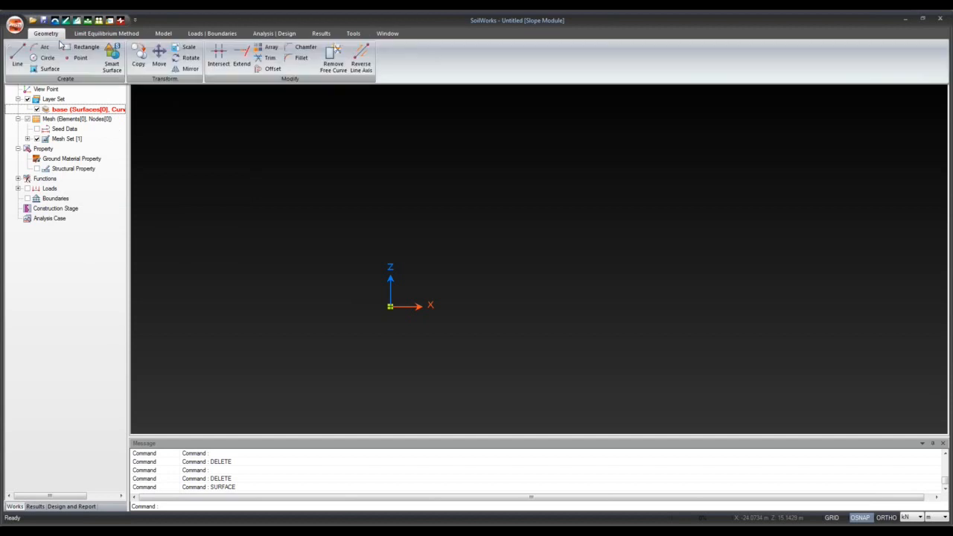
left_click(46, 58)
left_click(386, 155)
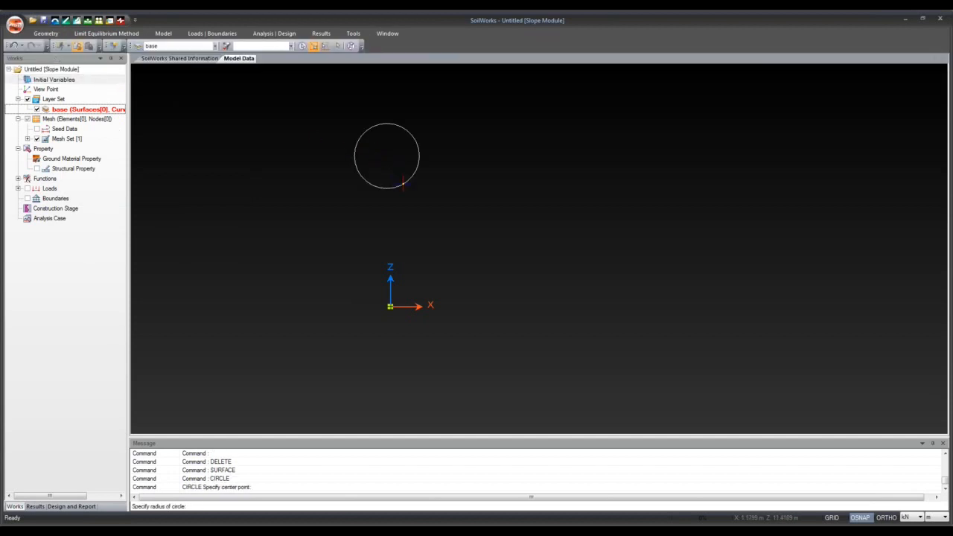
left_click(403, 183)
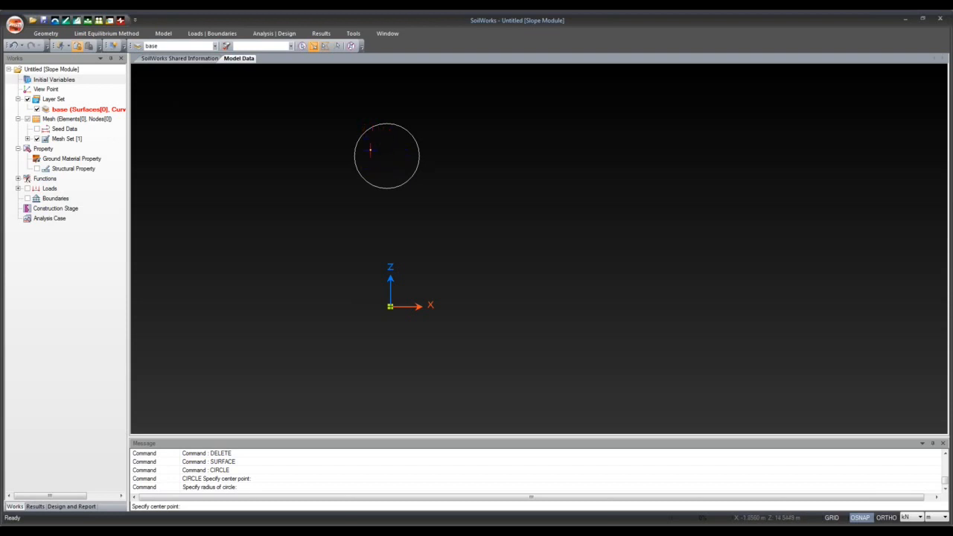
Create a surface from the circle's curve and dismiss the new-mail notification.
left_click(46, 34)
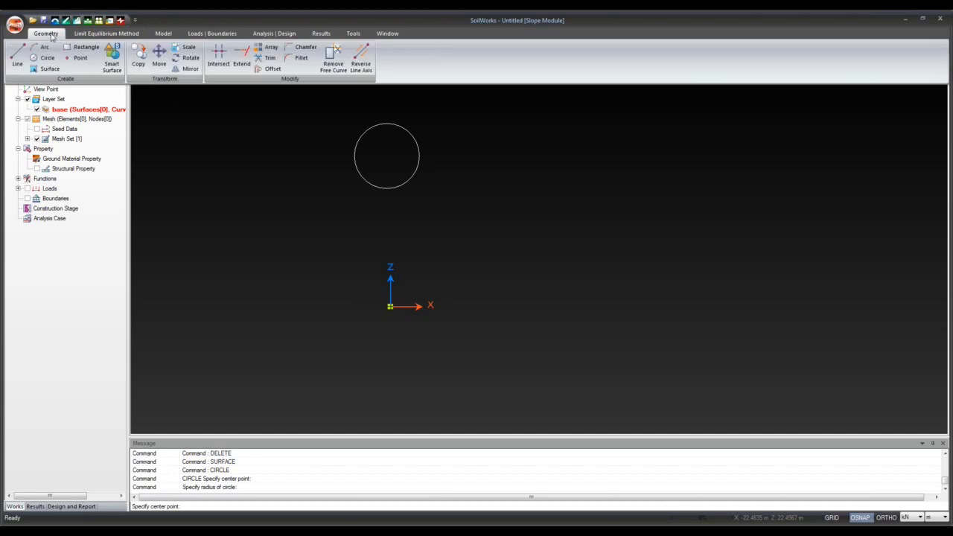
left_click(48, 69)
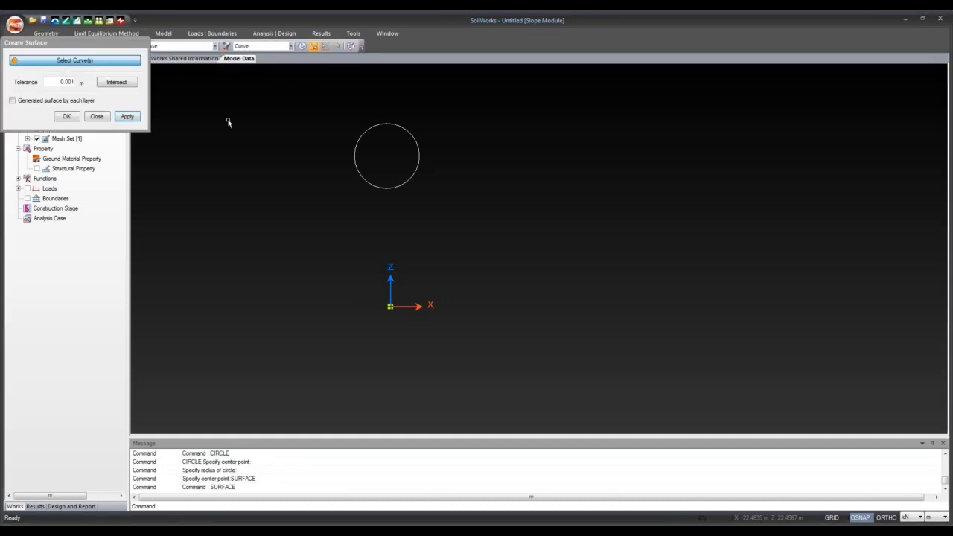
left_click(355, 145)
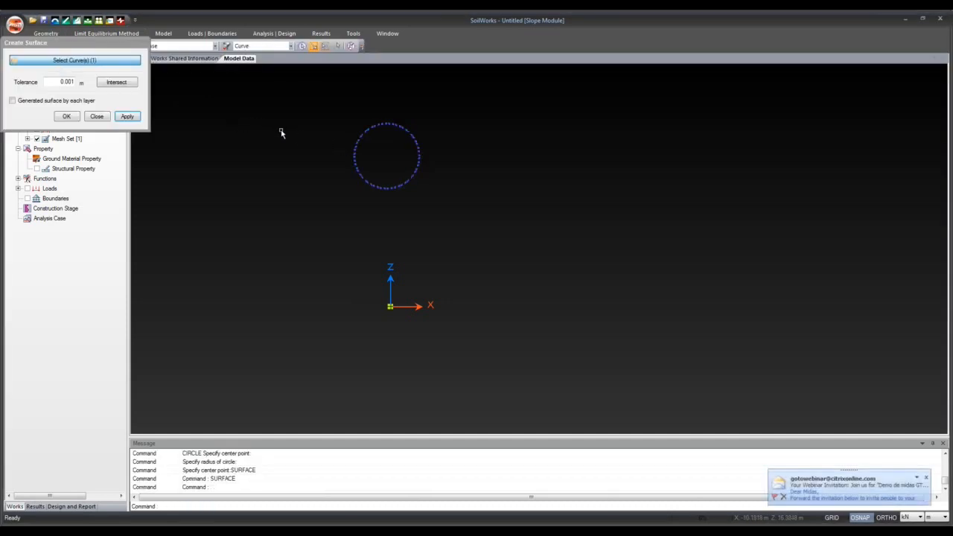
left_click(66, 117)
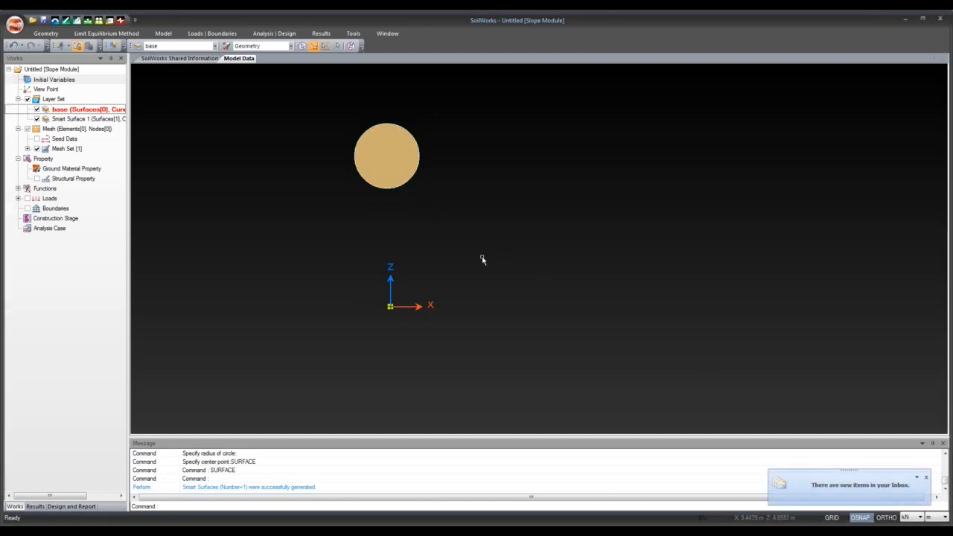
left_click(928, 476)
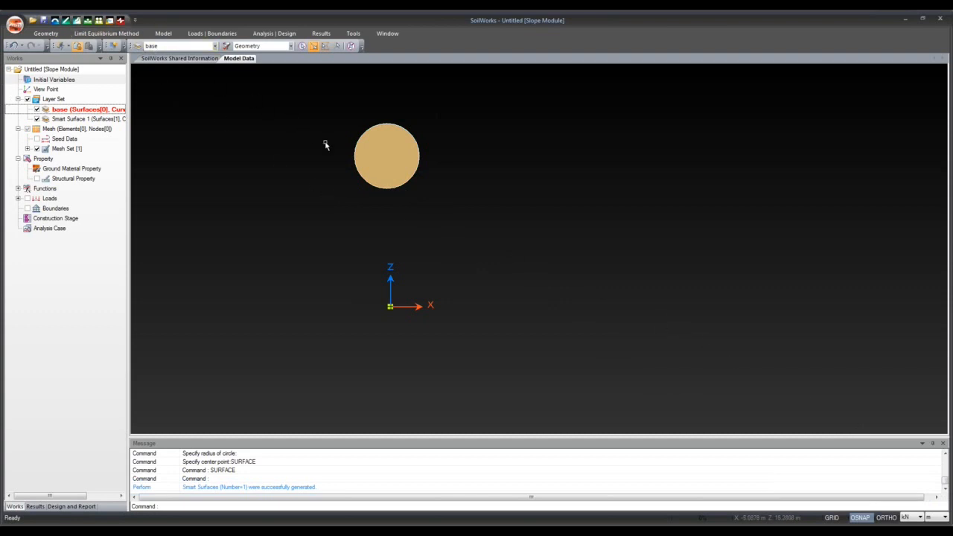
left_click(49, 35)
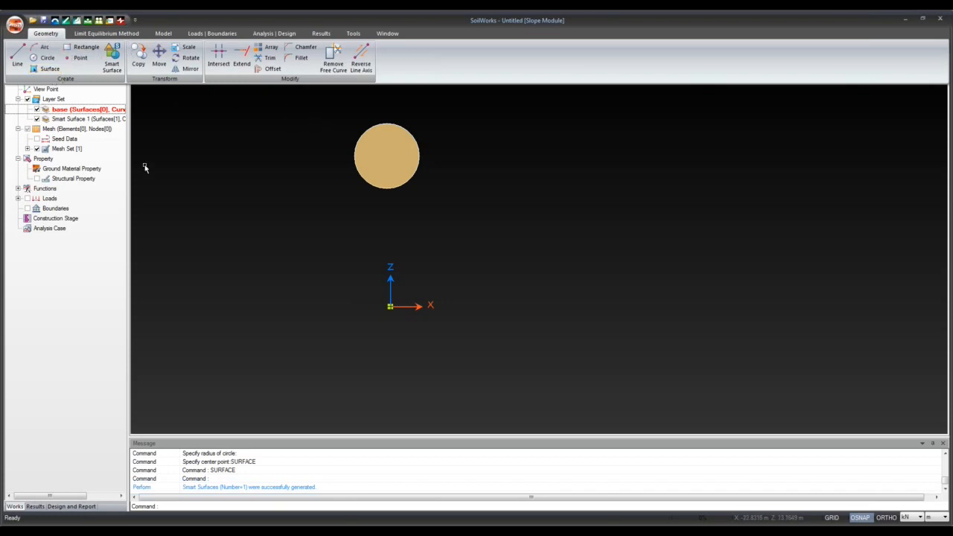
left_click(201, 207)
left_click(173, 124)
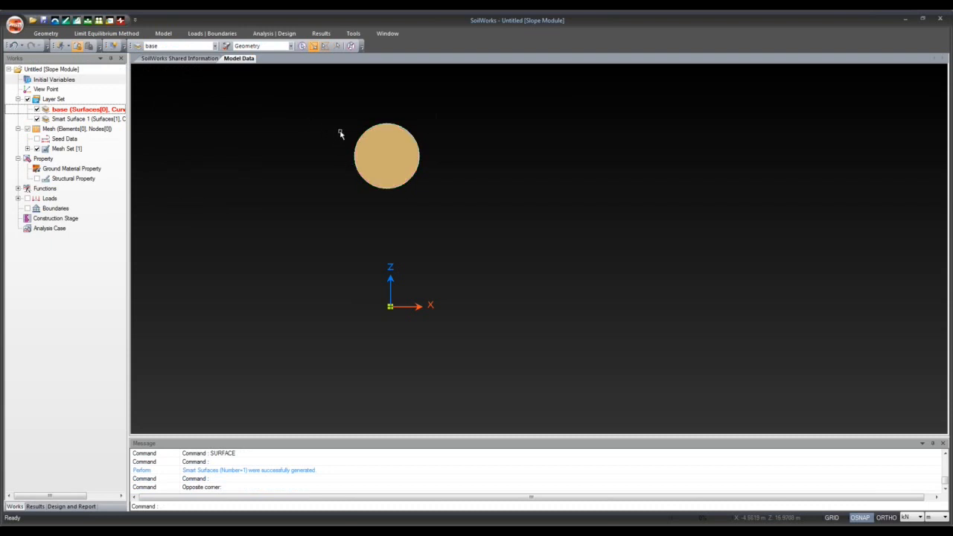
Undo the surface creation and delete the remaining circle above the origin.
left_click(14, 46)
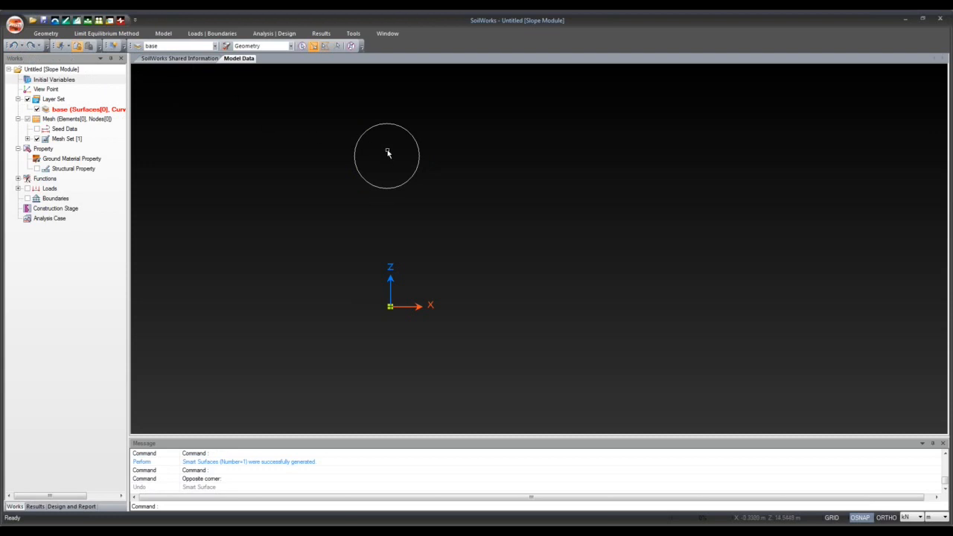
left_click(377, 128)
key("Delete")
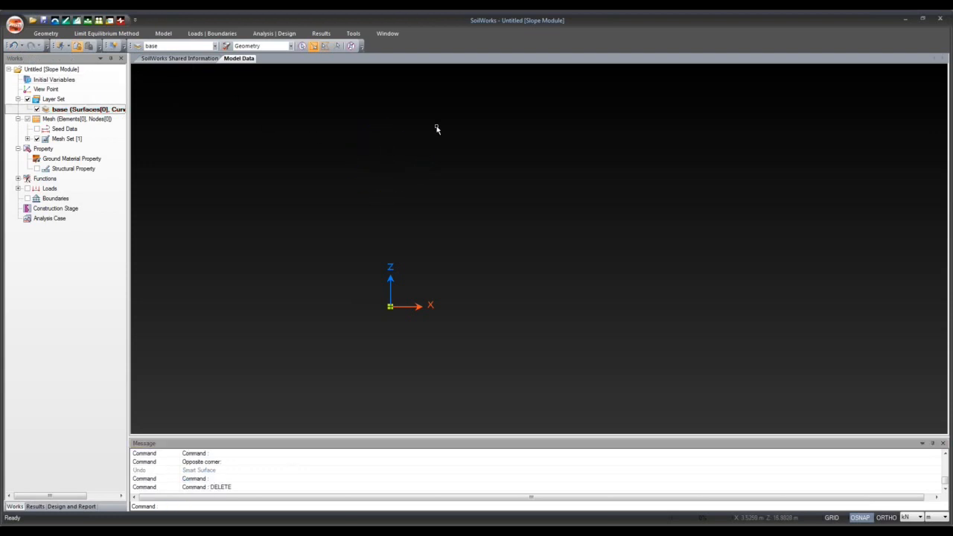
Draw a rectangle from 0,0 to a freehand opposite corner, about 12 m wide and 14 m high.
middle_click_drag(523, 296, 487, 326)
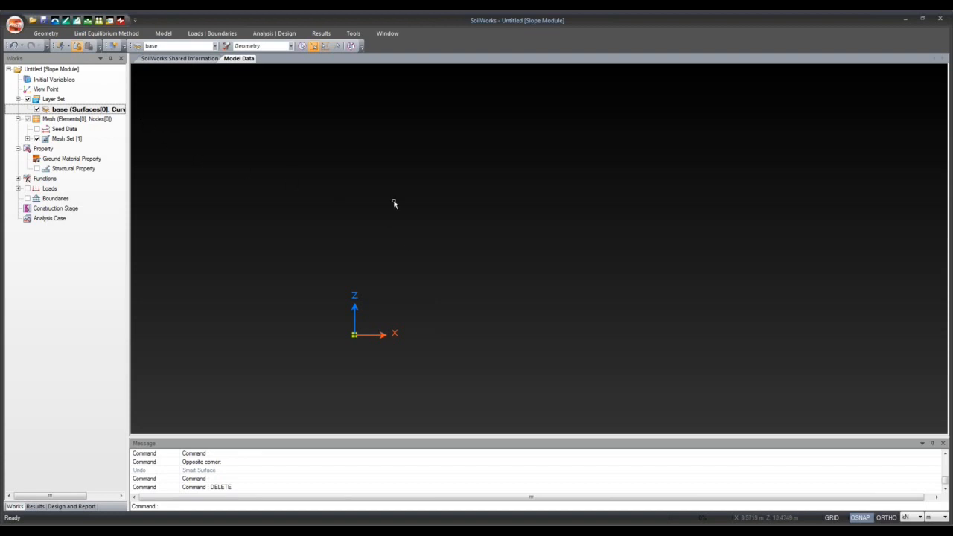
left_click(46, 34)
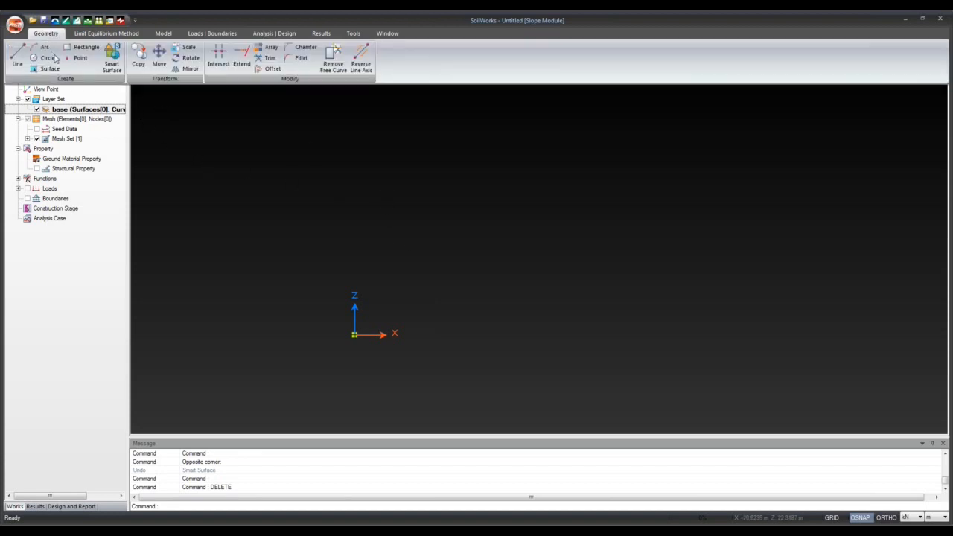
left_click(82, 47)
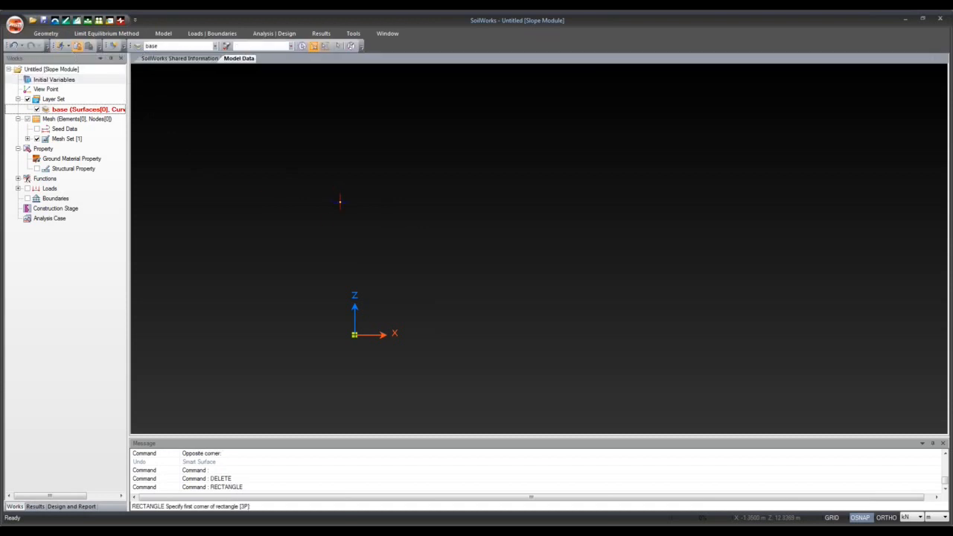
left_click(279, 507)
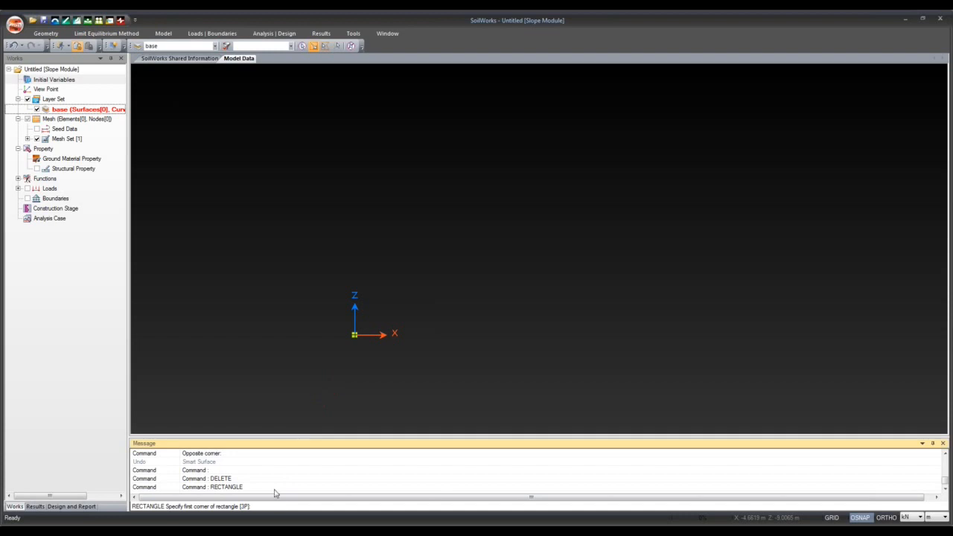
type("0,0")
key("Return")
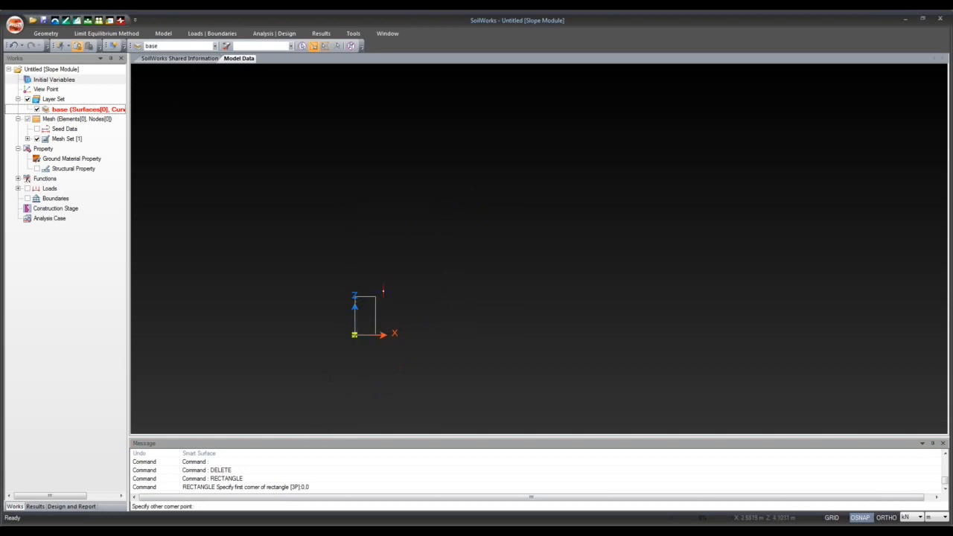
left_click(482, 186)
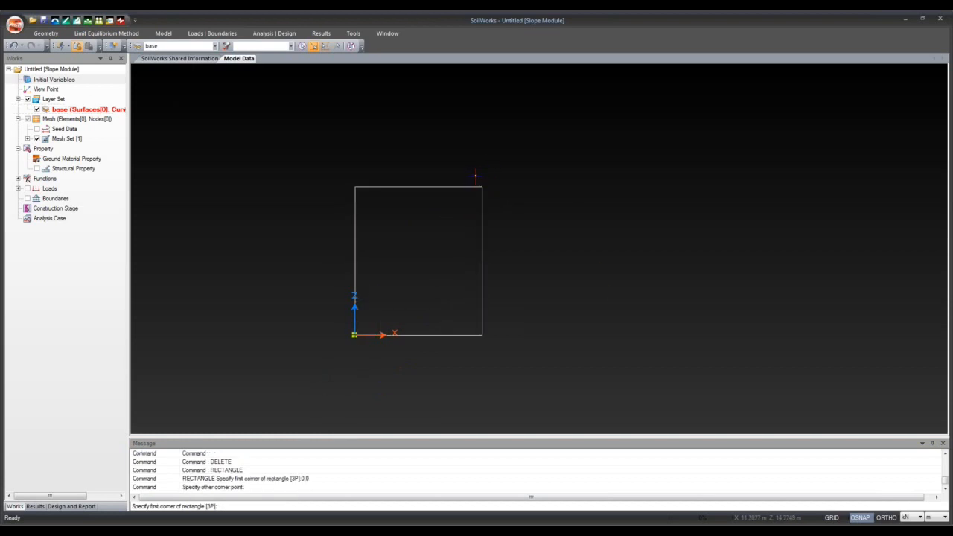
key("Escape")
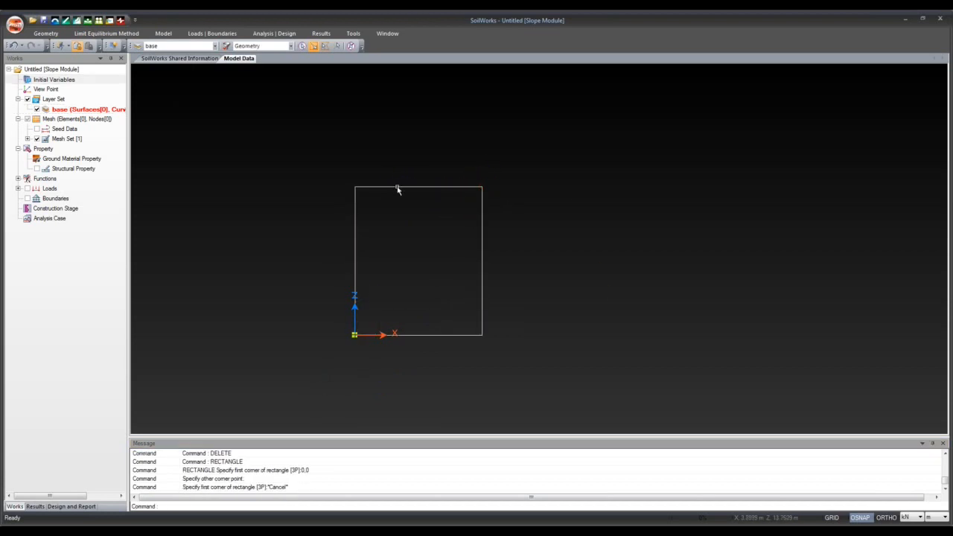
Delete the rectangle's upper edge and its three remaining edges.
left_click(395, 187)
key("Delete")
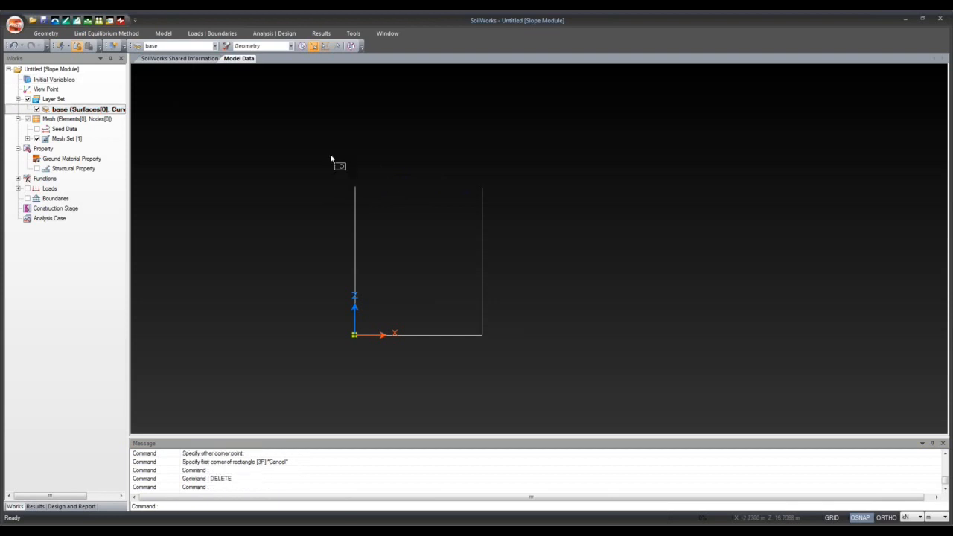
left_click_drag(333, 159, 555, 381)
key("Delete")
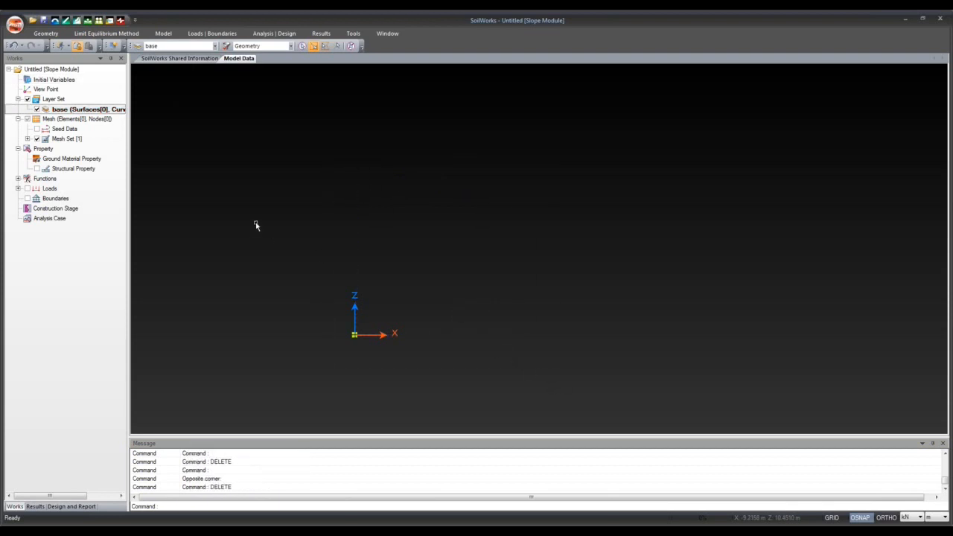
Draw a horizontal line from 0,0 to 20,0.
left_click(57, 34)
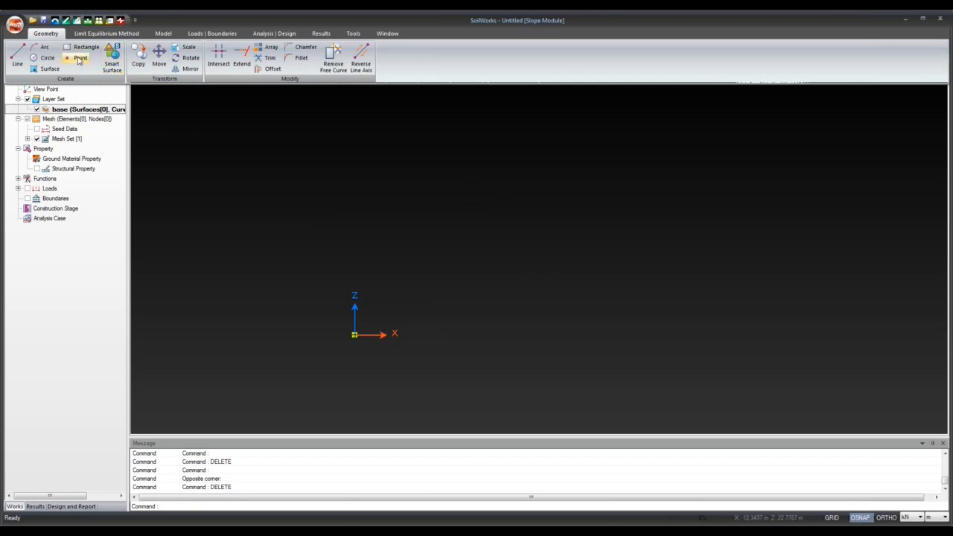
left_click(17, 56)
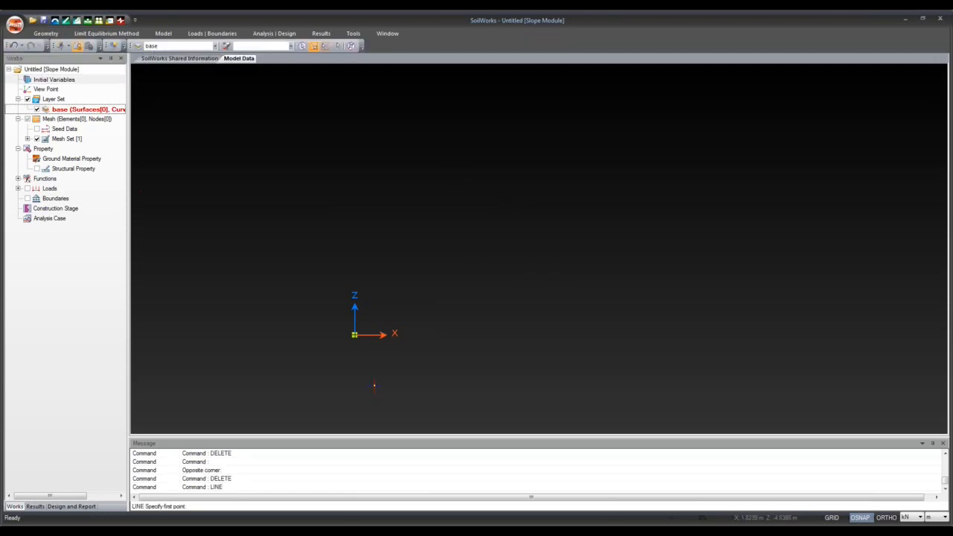
left_click(227, 506)
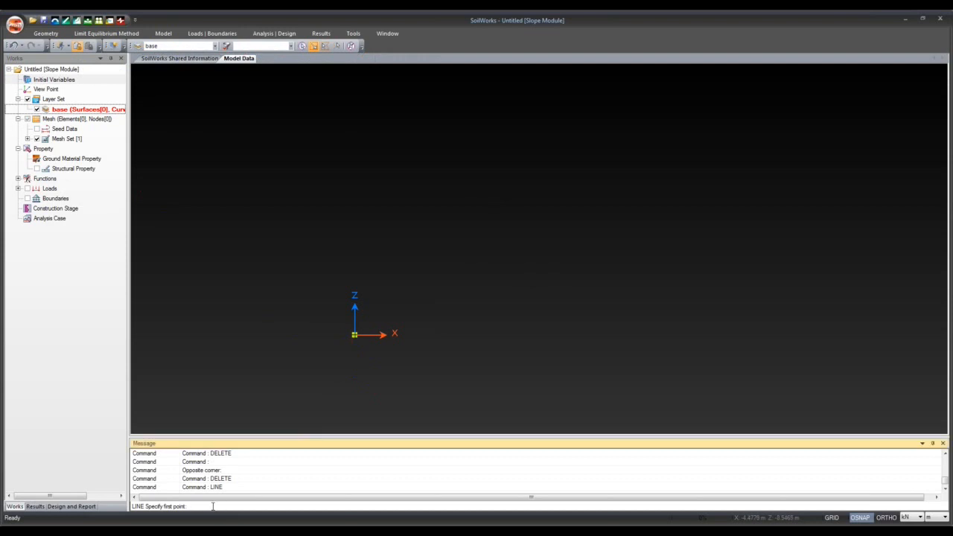
type("0,0")
key("Return")
type("2")
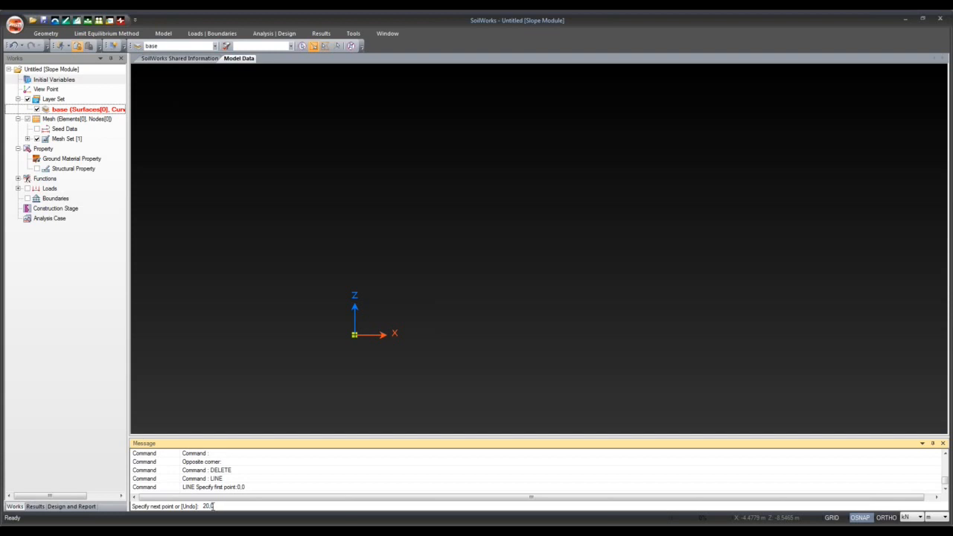
type("0,0")
key("Return")
key("Return")
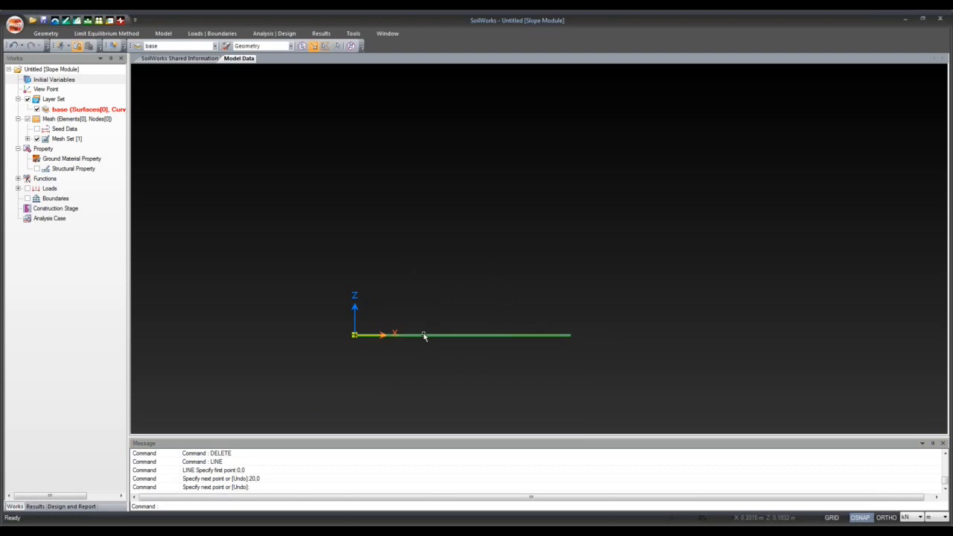
Place points at coordinates 0,18 and 18,0.
left_click(45, 33)
left_click(79, 58)
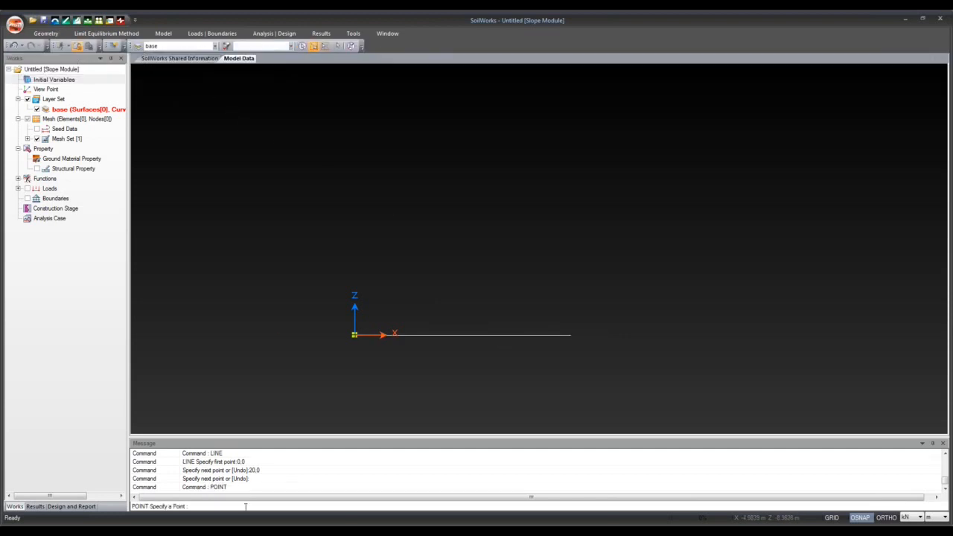
left_click(195, 507)
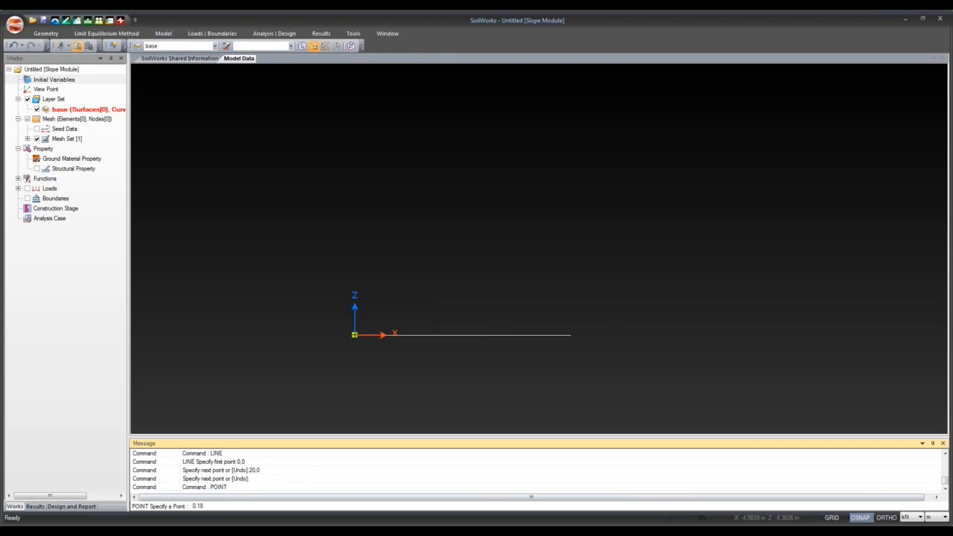
key("Return")
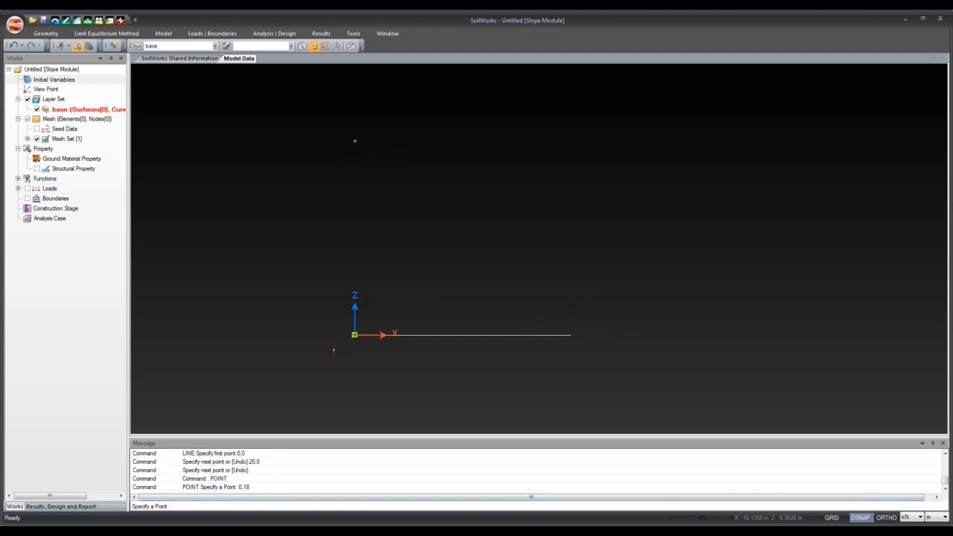
left_click(187, 506)
type("18")
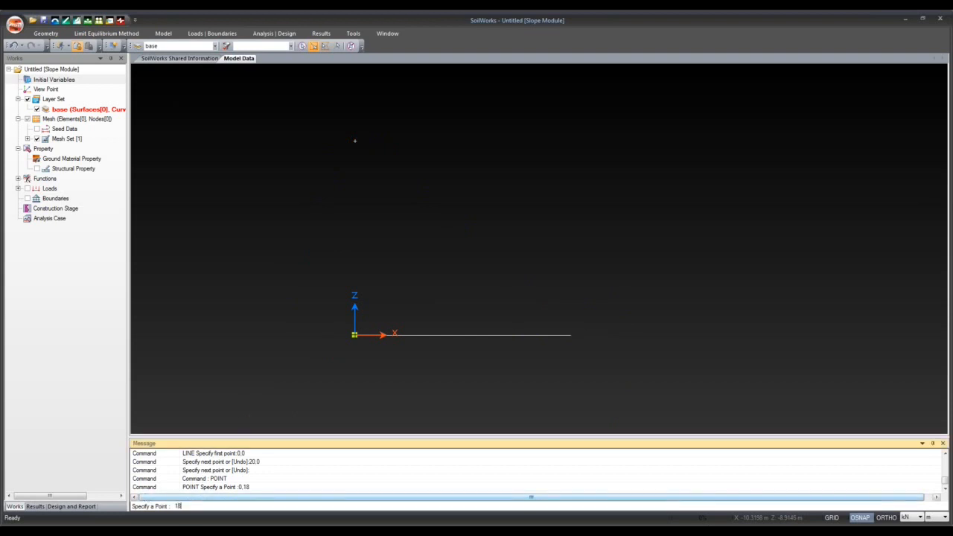
type(",0")
key("Return")
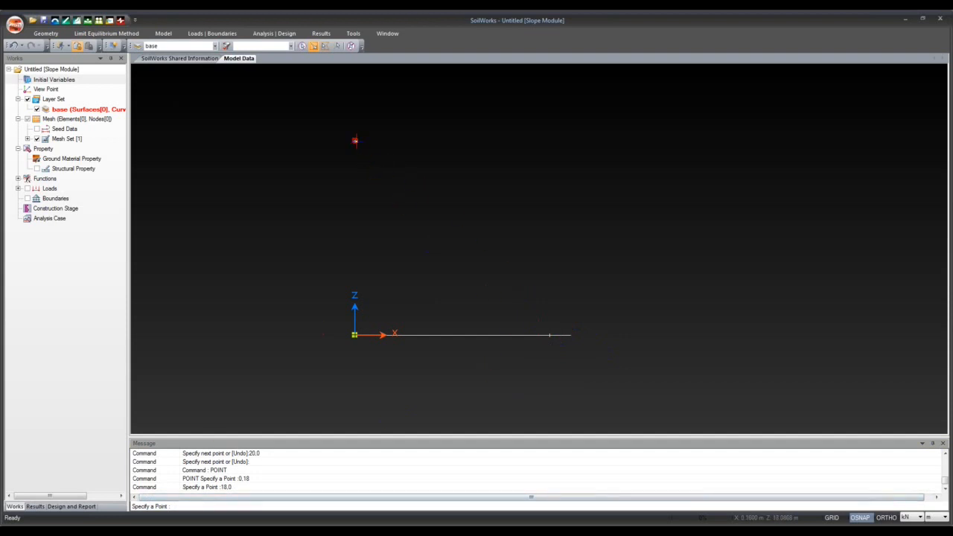
key("Escape")
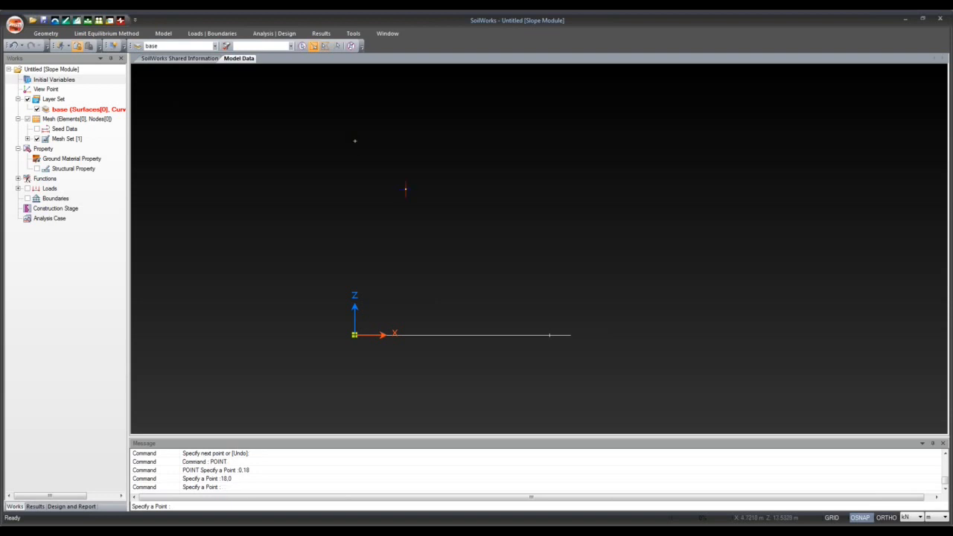
Draw a sloping line from the point at 0,18 to the point at 18,0, snapping to both points.
left_click(51, 34)
left_click(17, 55)
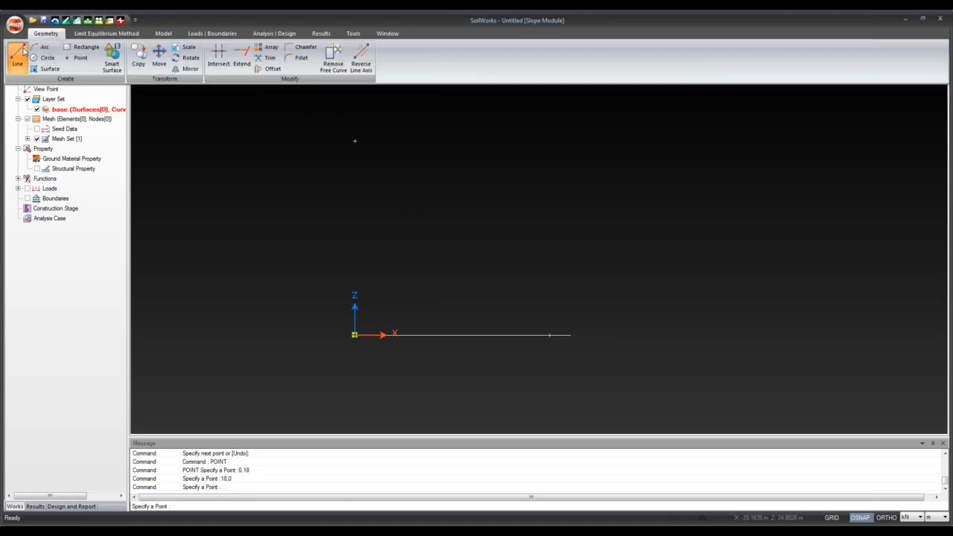
left_click(355, 141)
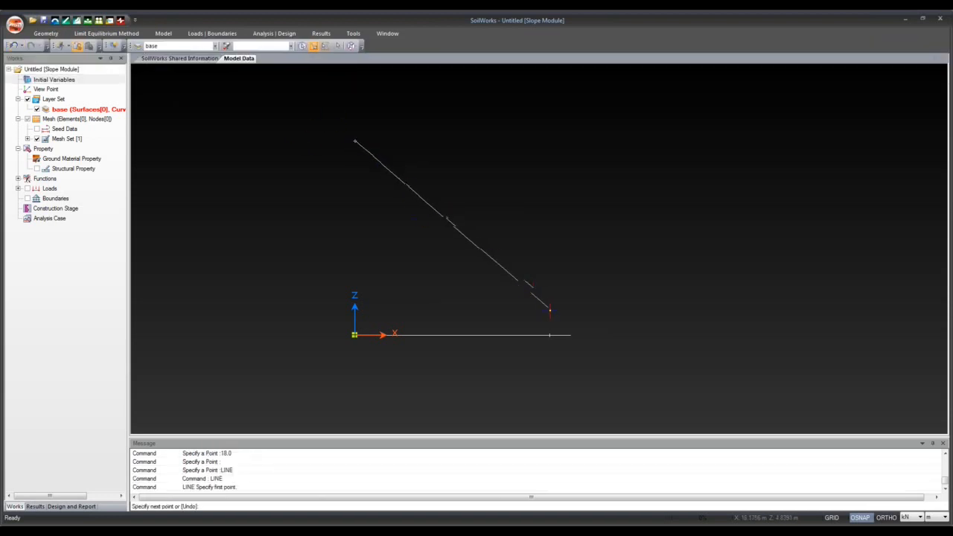
left_click(550, 335)
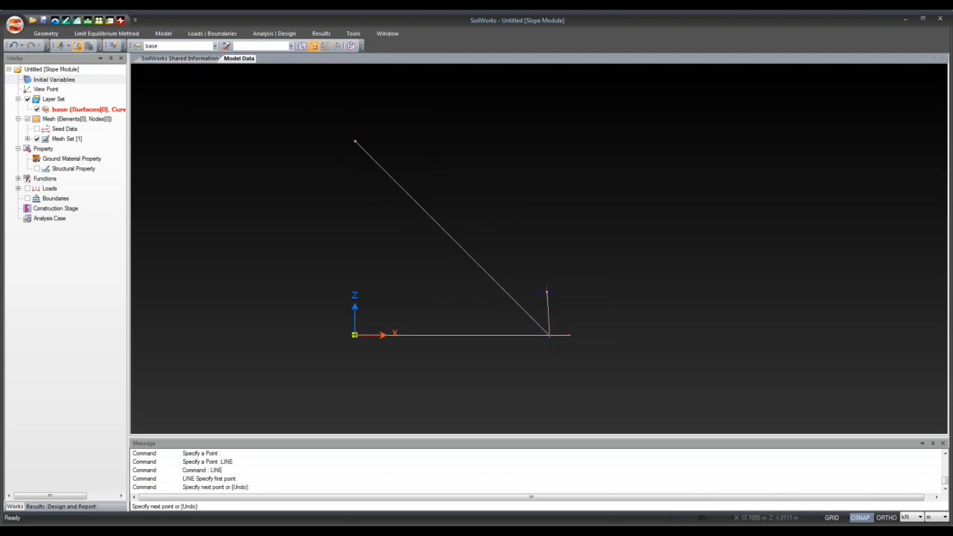
key("Escape")
Delete both lines and both points from the model.
left_click(309, 108)
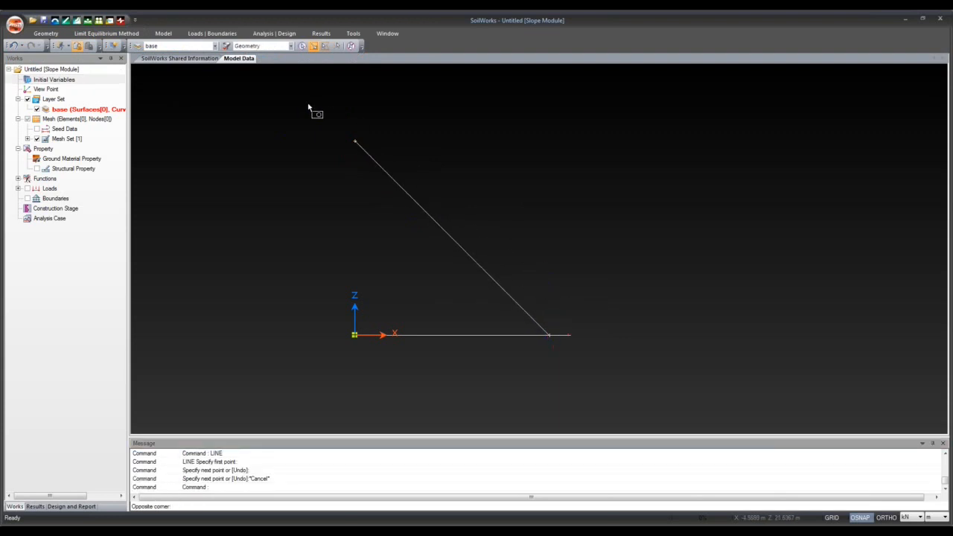
left_click(630, 380)
key("Delete")
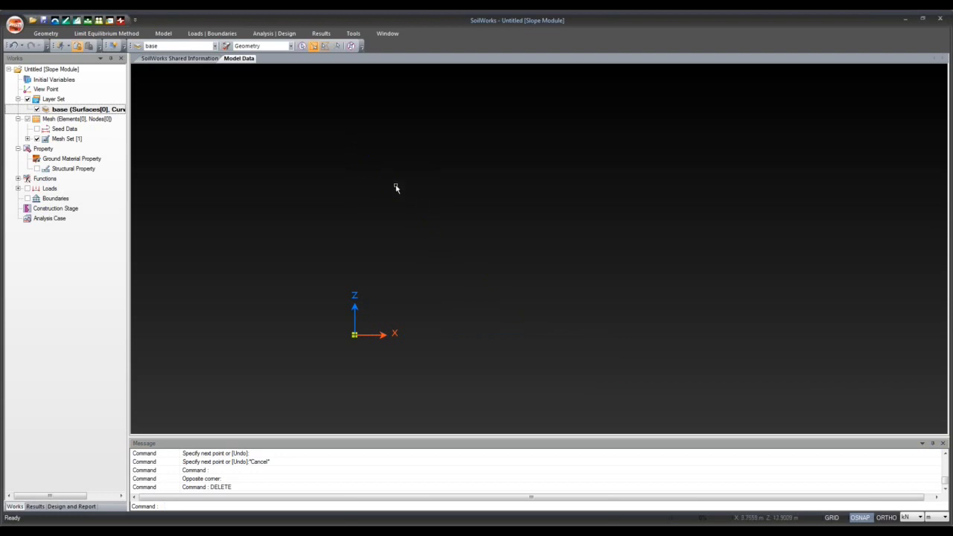
Draw a freehand rectangle about 11 m square above the X axis, with its lower far corner at about X 17, Z 5.
left_click(40, 34)
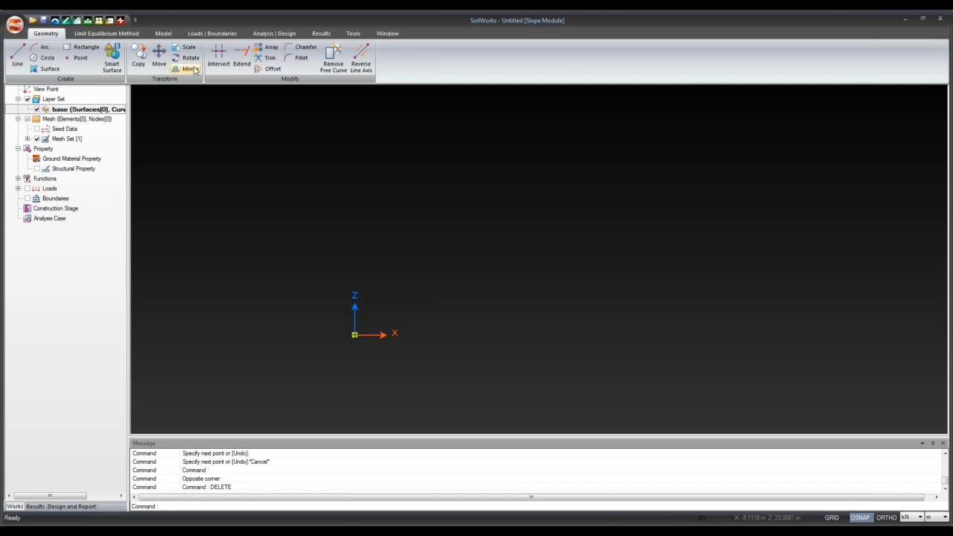
left_click(86, 47)
left_click(413, 163)
left_click(537, 280)
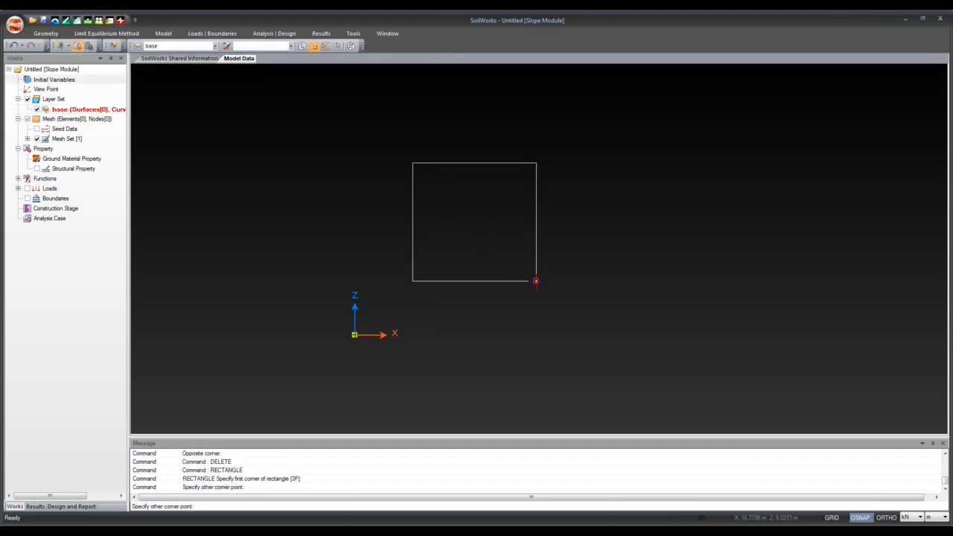
Copy all four rectangle edges from the lower-left corner to two places, about X 19, Z -1 and about X 19, Z 11.
left_click(98, 35)
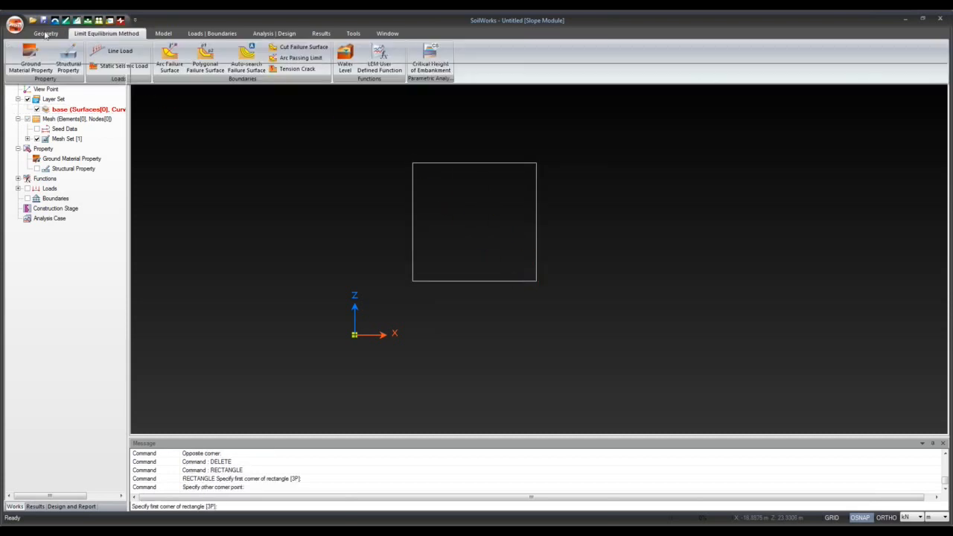
left_click(45, 34)
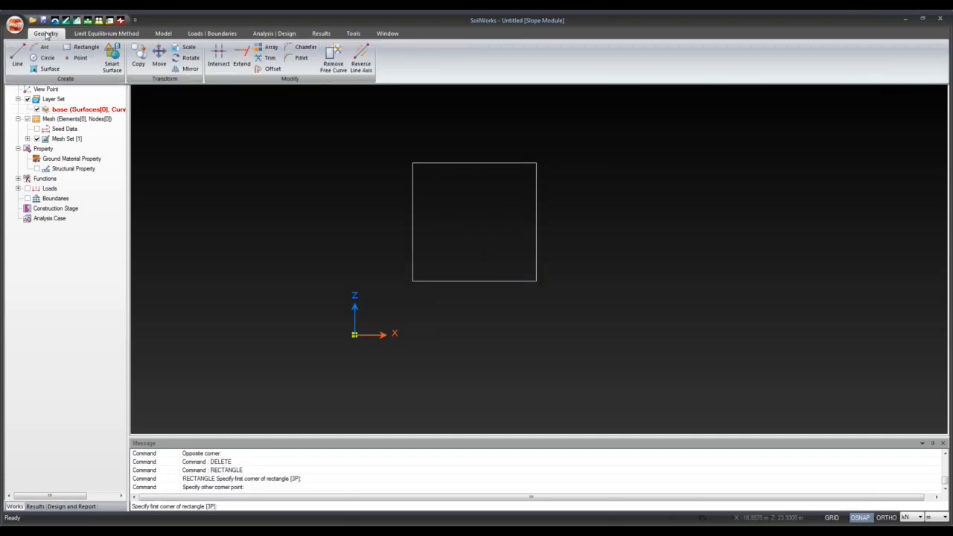
left_click(143, 63)
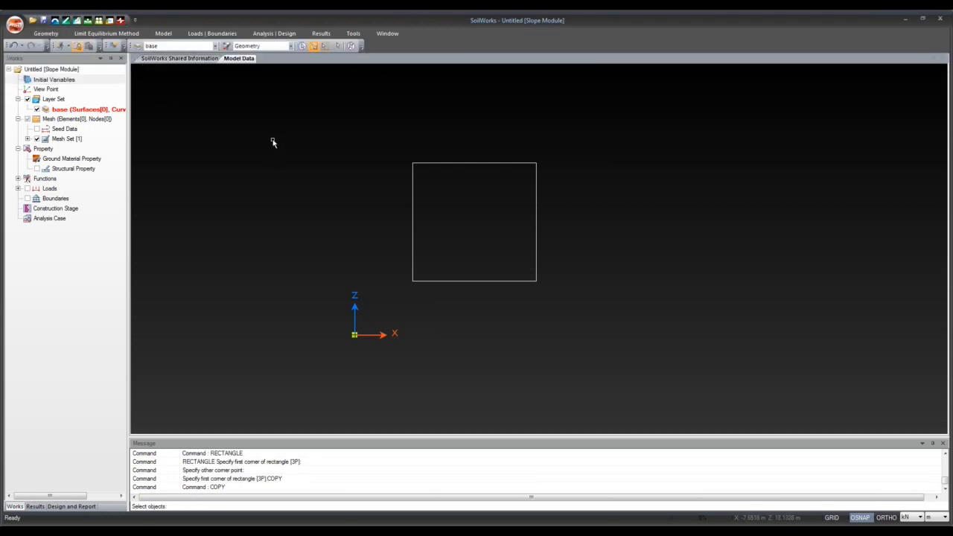
left_click(413, 187)
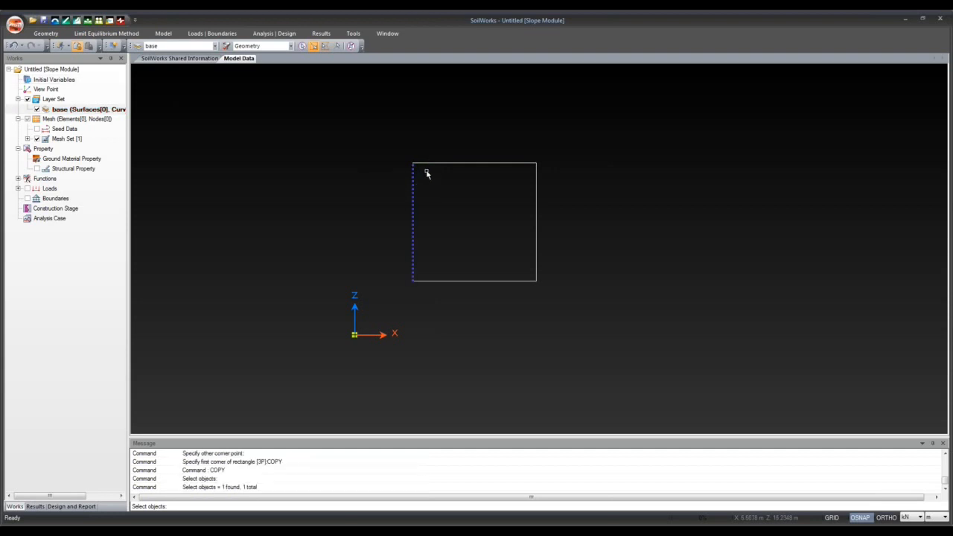
left_click(476, 164)
left_click(537, 192)
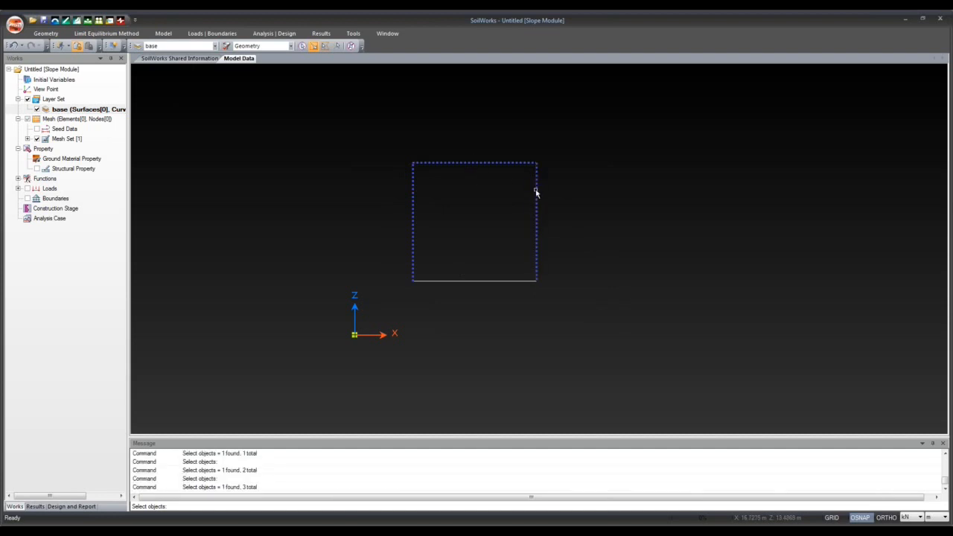
left_click(502, 281)
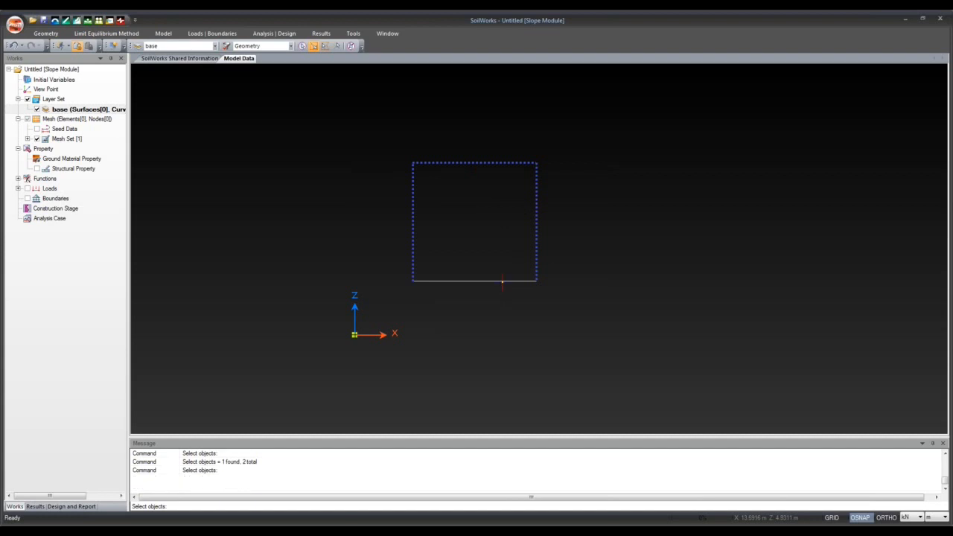
left_click(253, 506)
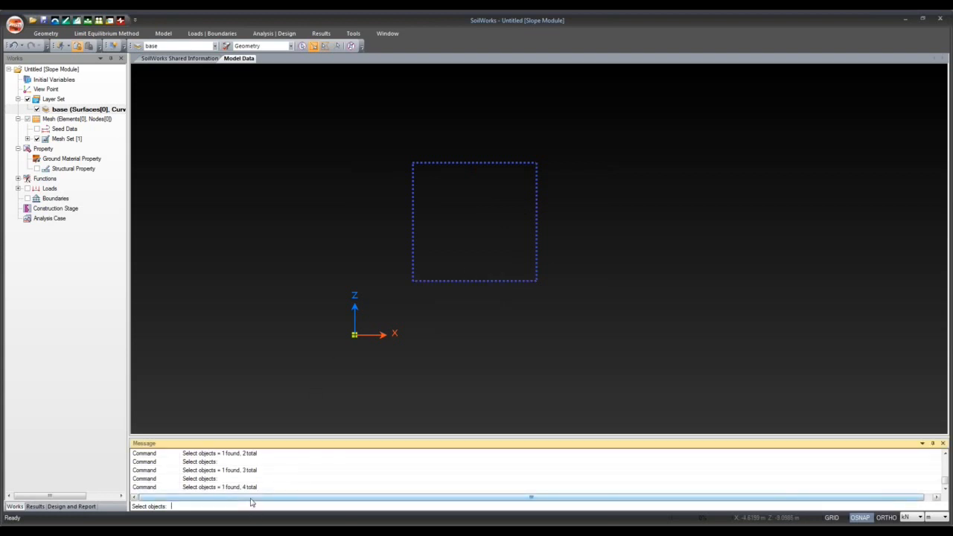
key("Return")
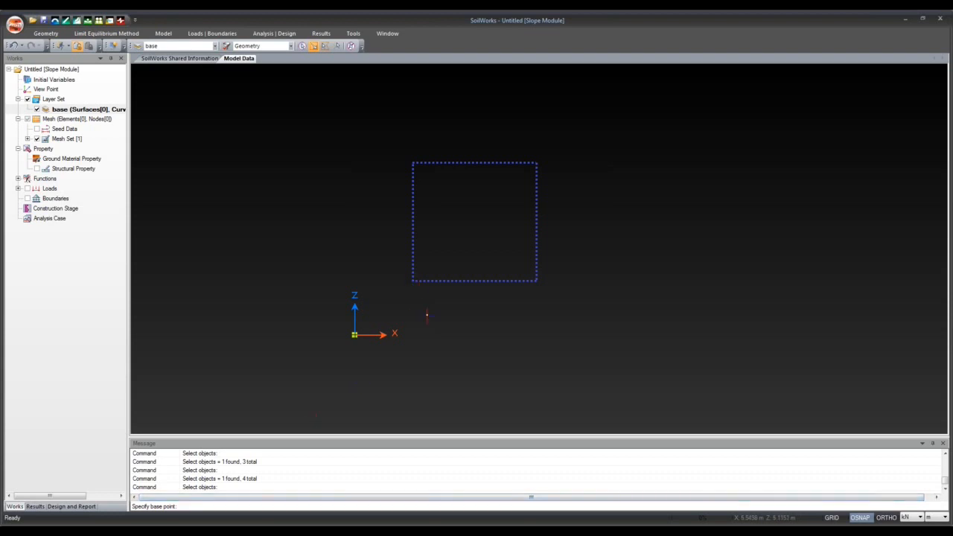
left_click(413, 280)
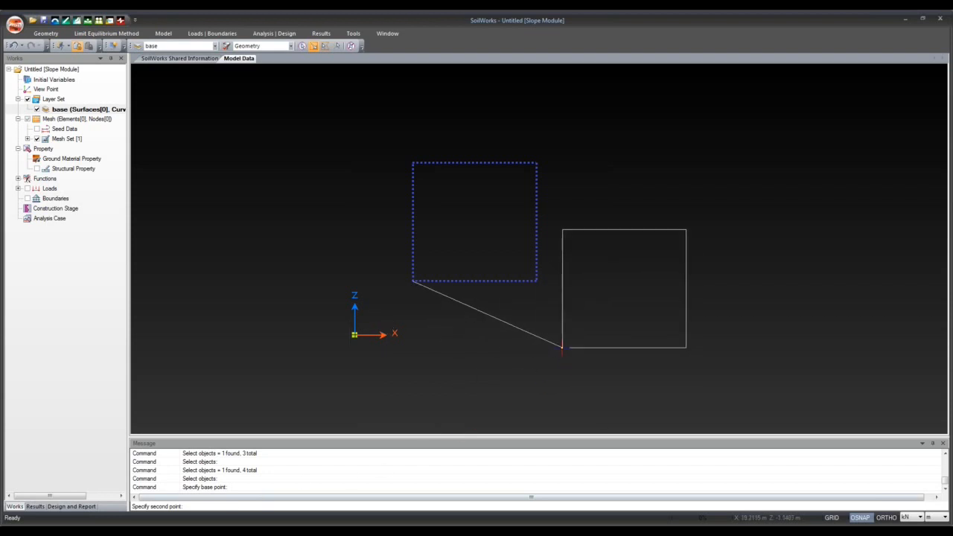
left_click(562, 347)
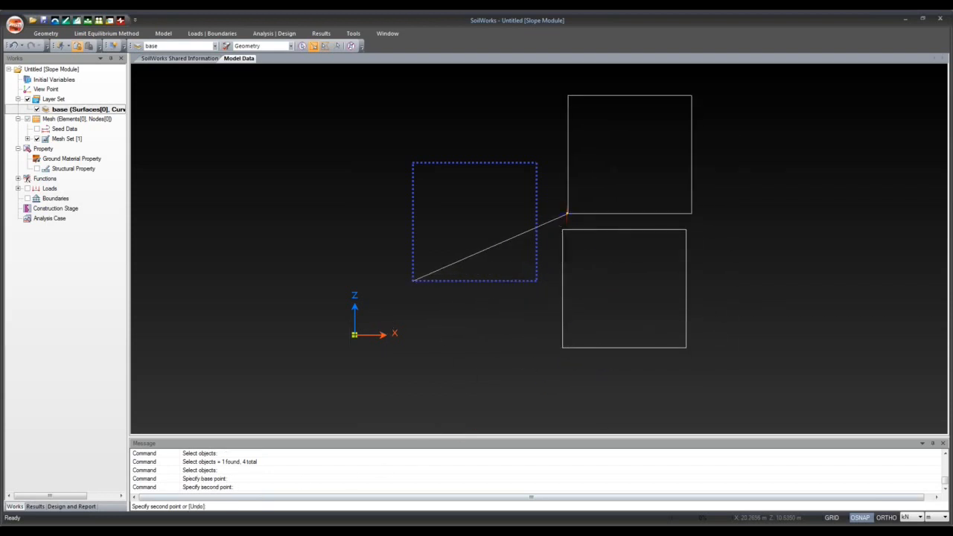
left_click(563, 210)
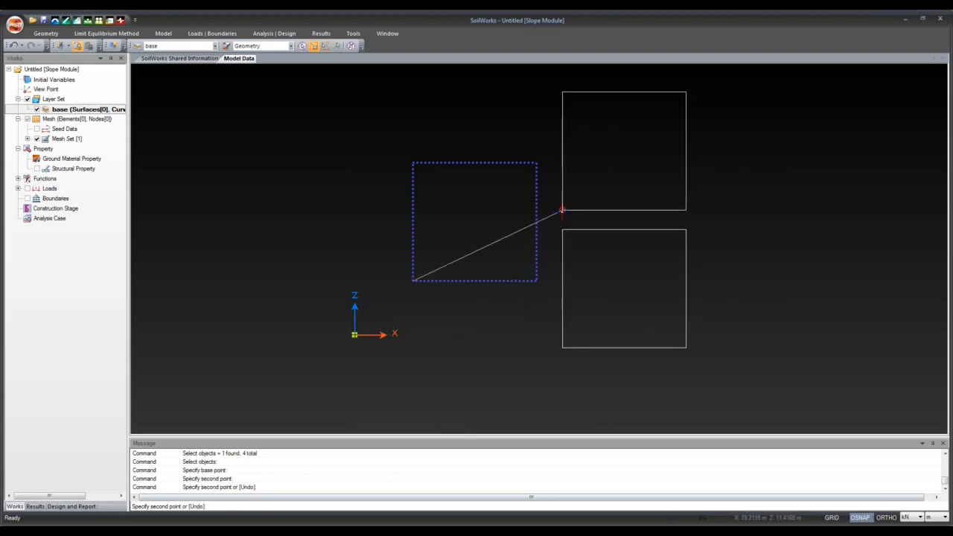
key("Escape")
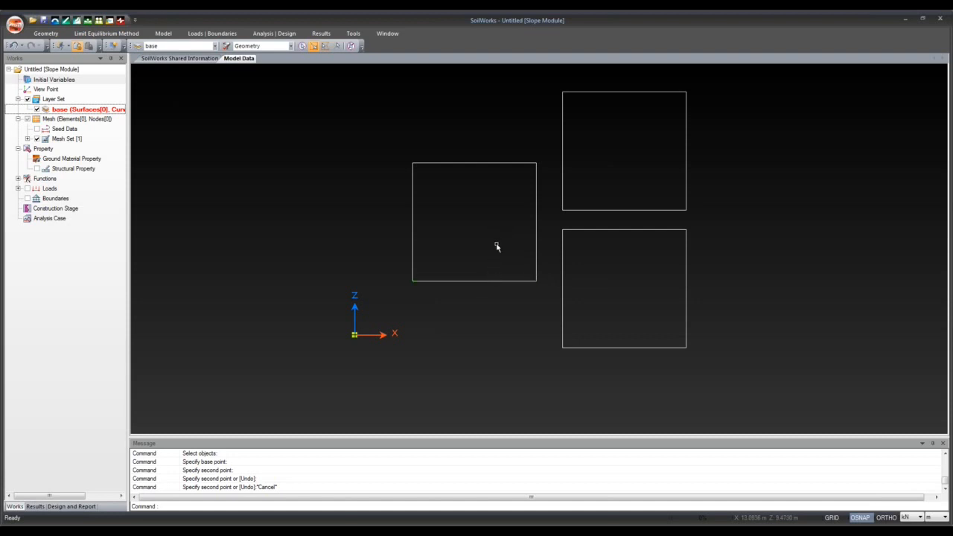
Offset the original rectangle's bottom edge 5 m upward into the rectangle.
left_click(174, 506)
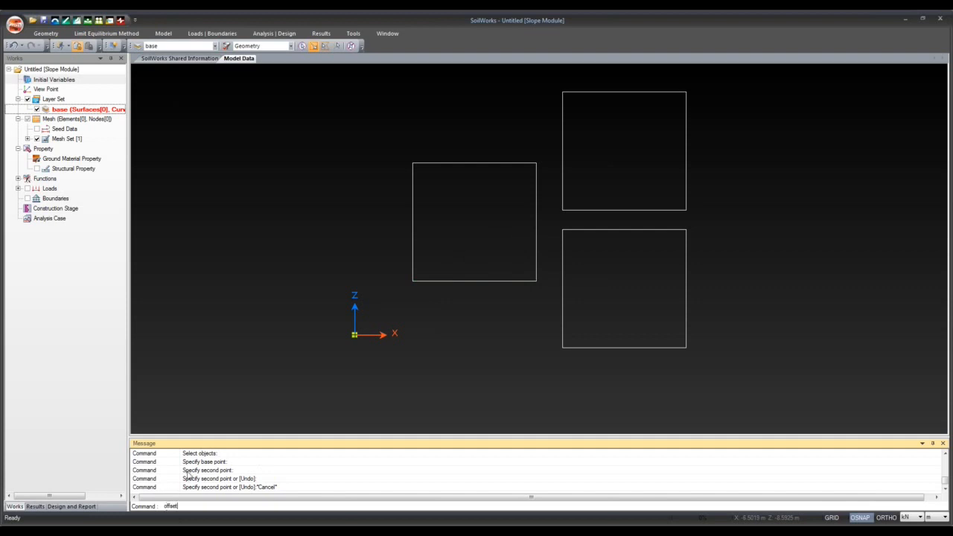
key("Return")
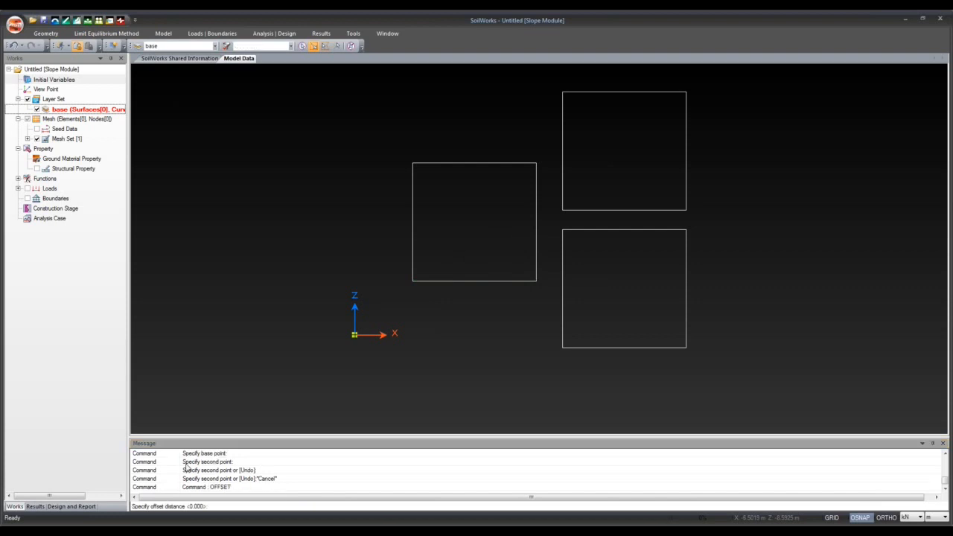
left_click(246, 506)
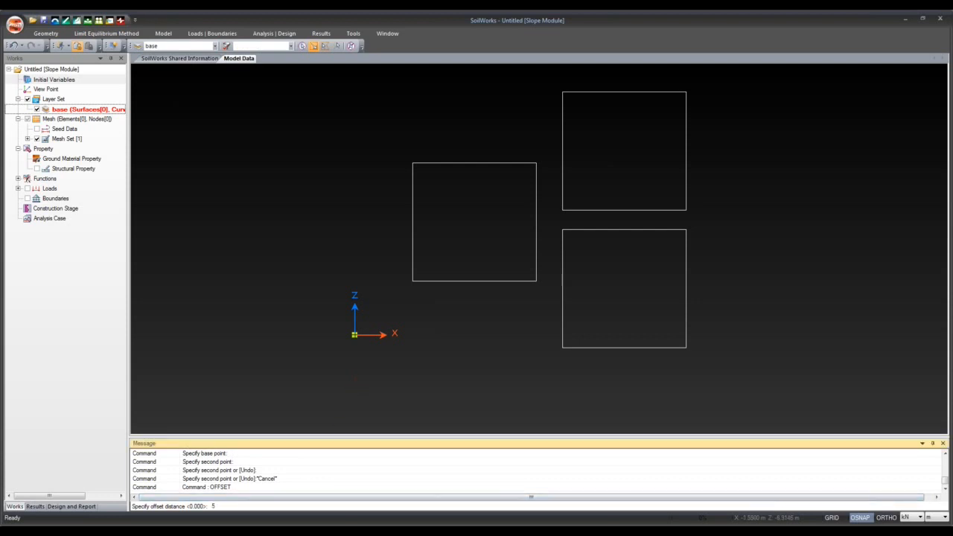
type("5")
key("Return")
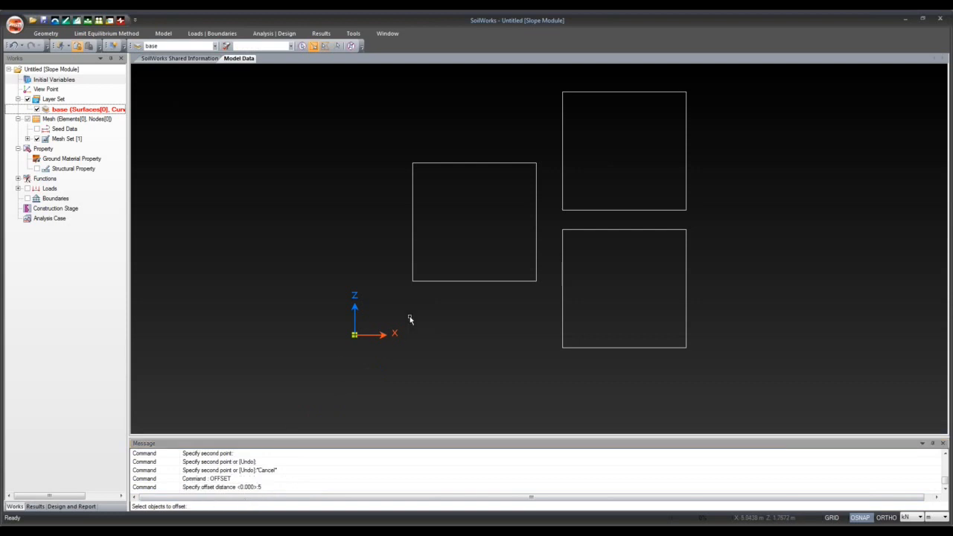
left_click(439, 282)
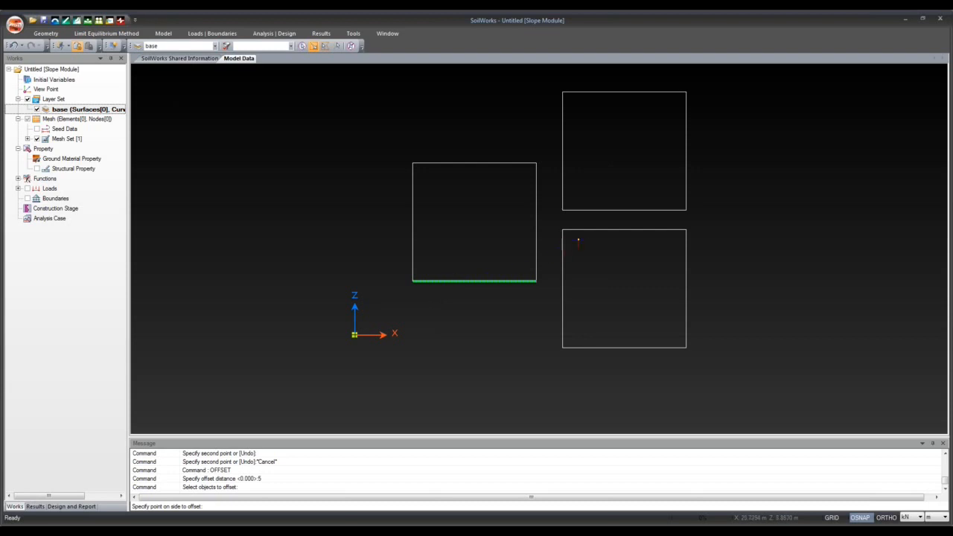
left_click(592, 232)
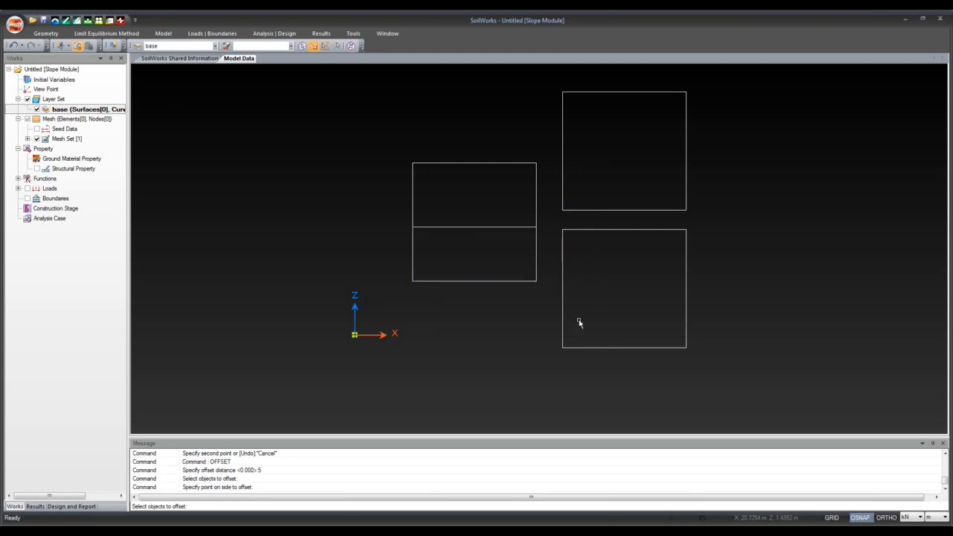
Offset the bottom edge of each of the two copied rectangles upward by the same 5 m distance.
left_click(604, 347)
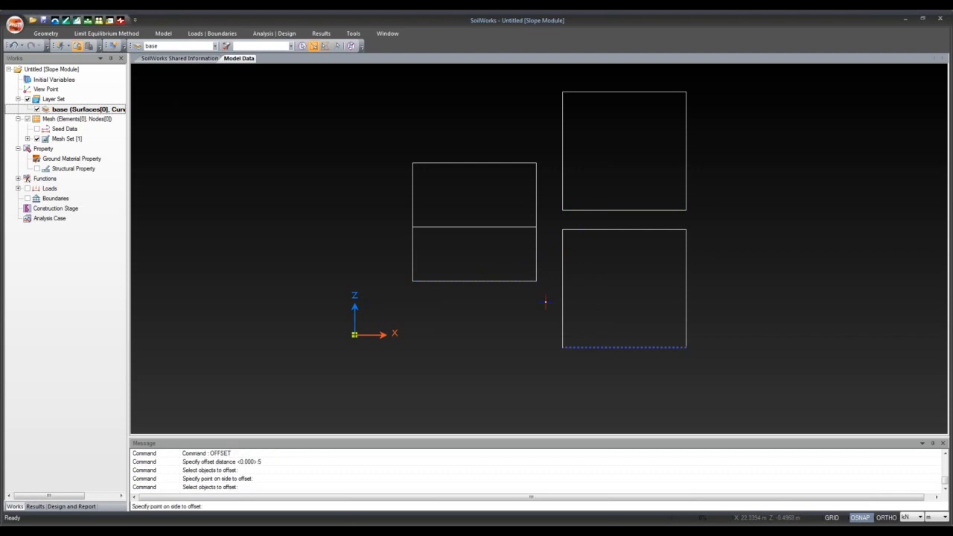
left_click(511, 282)
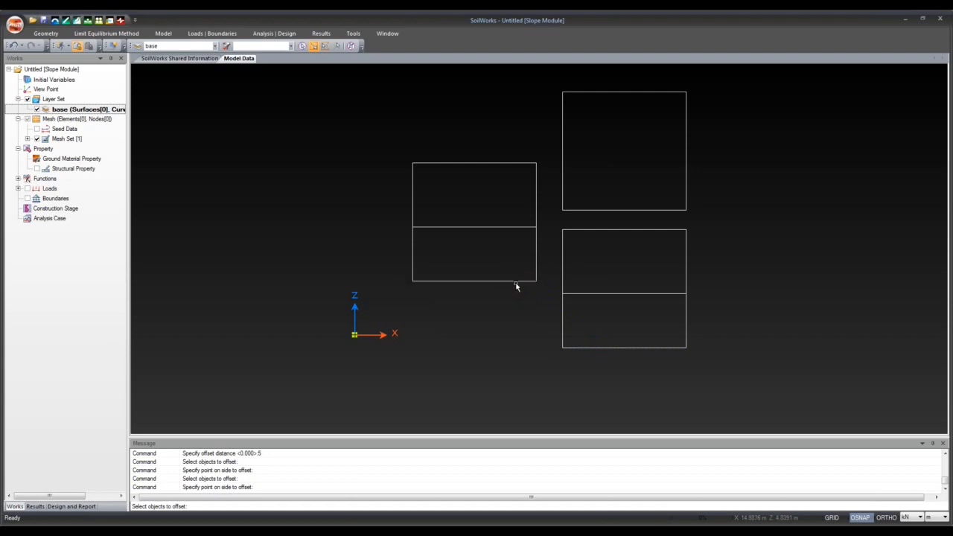
left_click(589, 209)
left_click(591, 169)
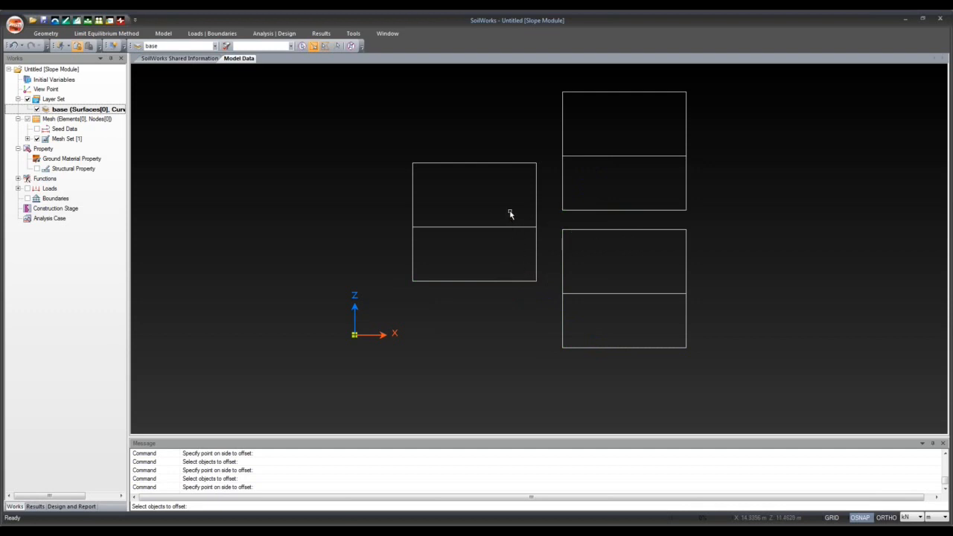
Offset the original rectangle's bottom edge downward and its left edge outward by 5 m, and end the Offset command.
left_click(493, 281)
left_click(493, 281)
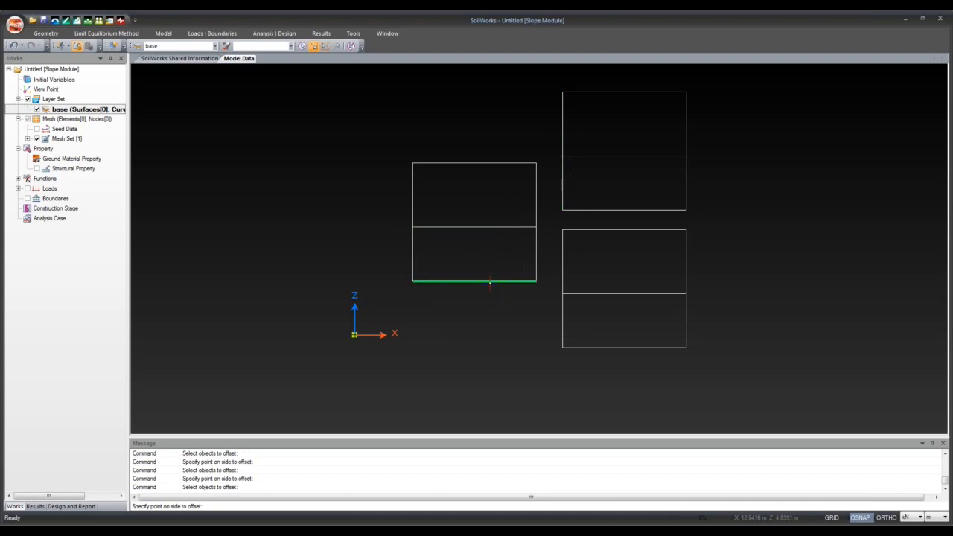
left_click(488, 316)
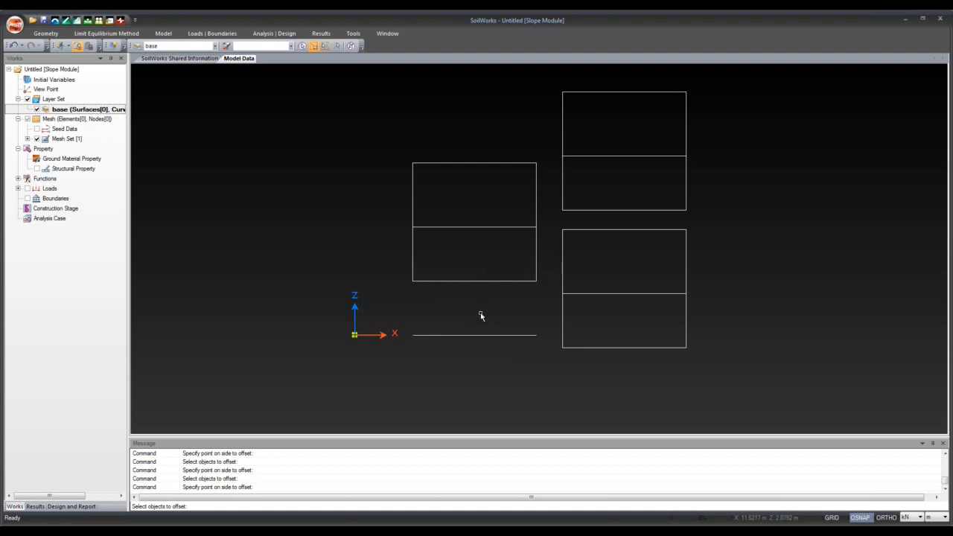
left_click(415, 243)
left_click(390, 243)
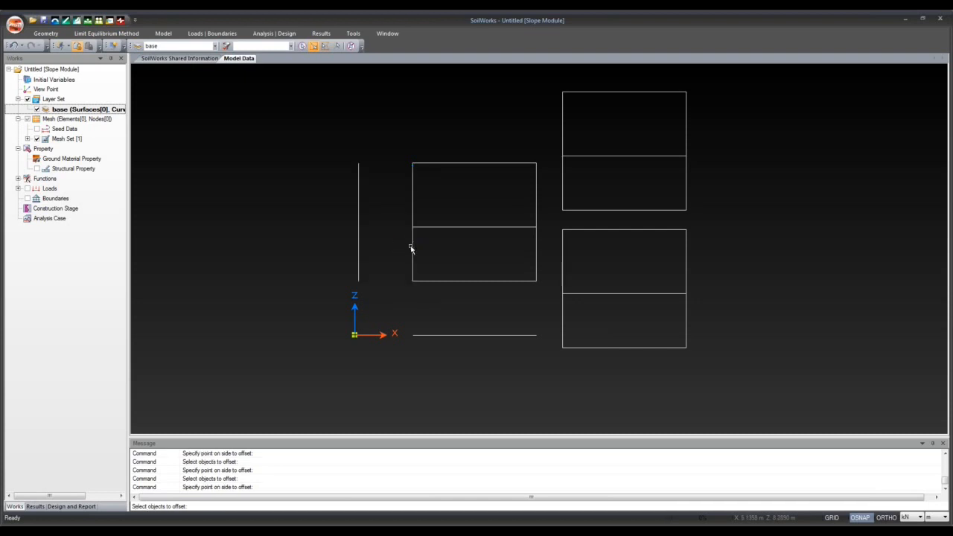
key("Escape")
left_click(452, 249)
left_click(440, 254)
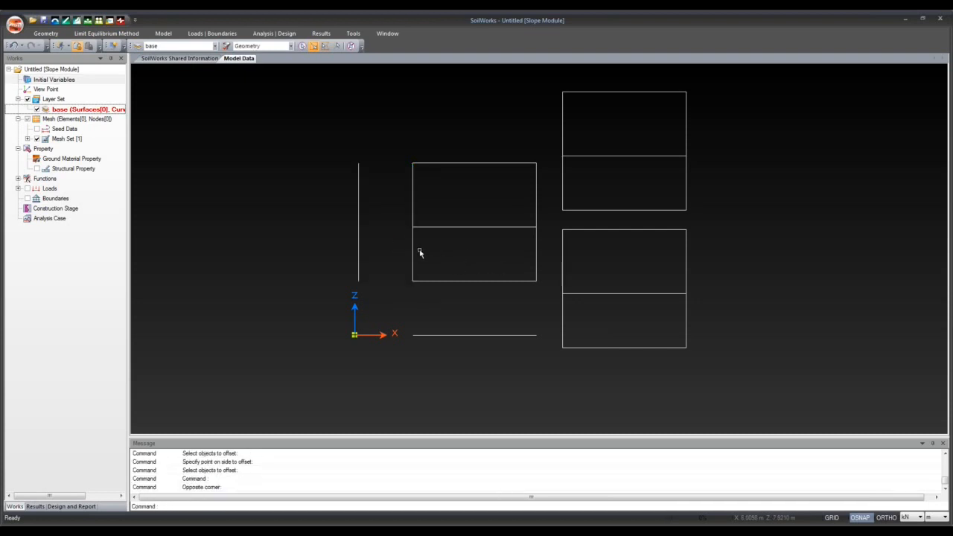
left_click(413, 251)
left_click(452, 255)
left_click(428, 248)
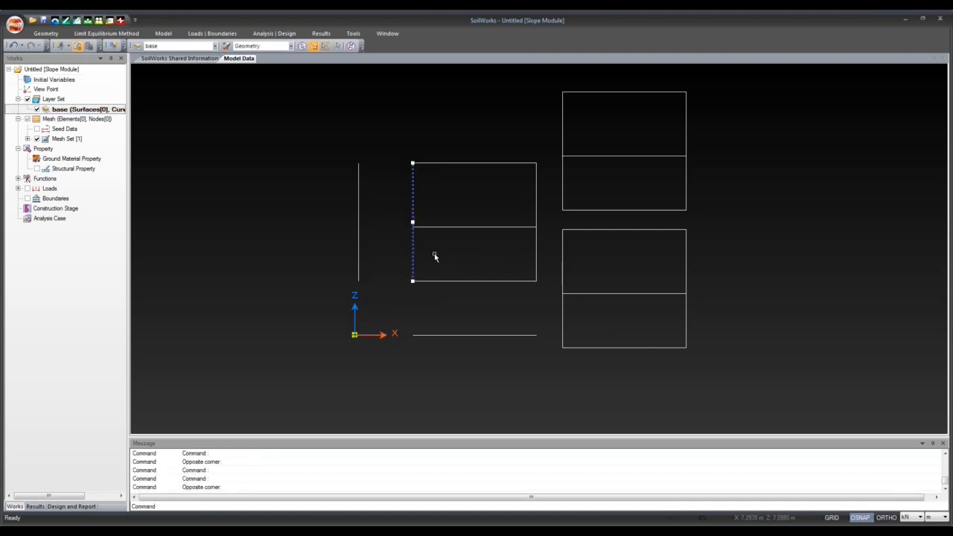
left_click(454, 256)
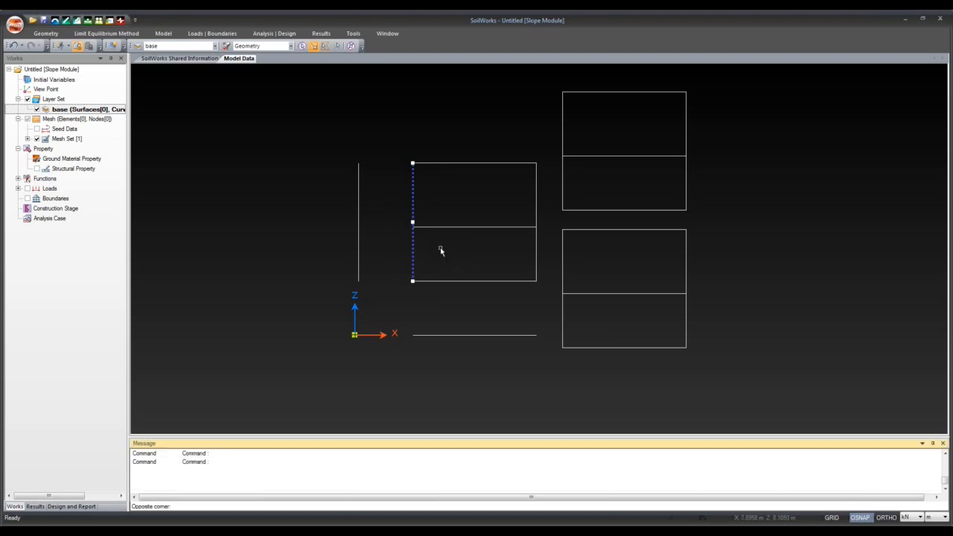
key("Escape")
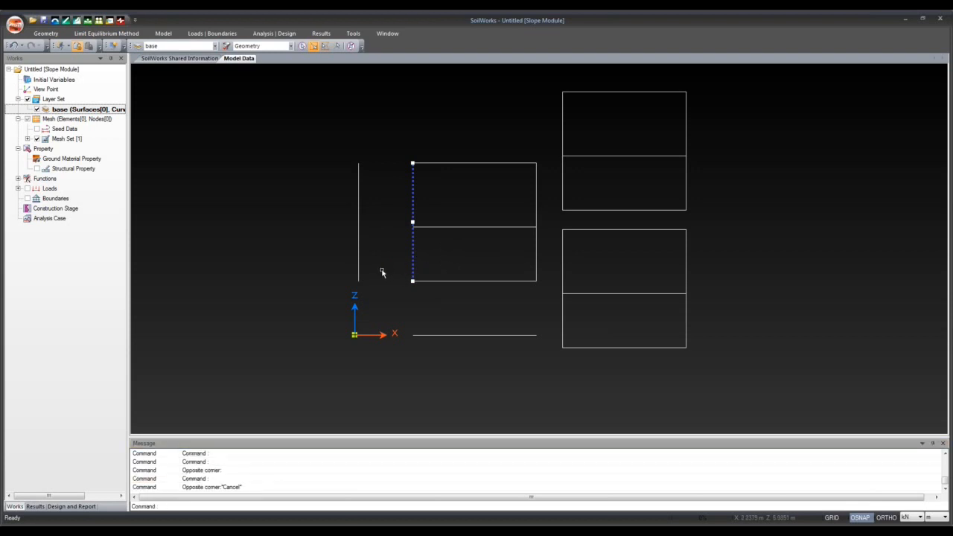
key("Escape")
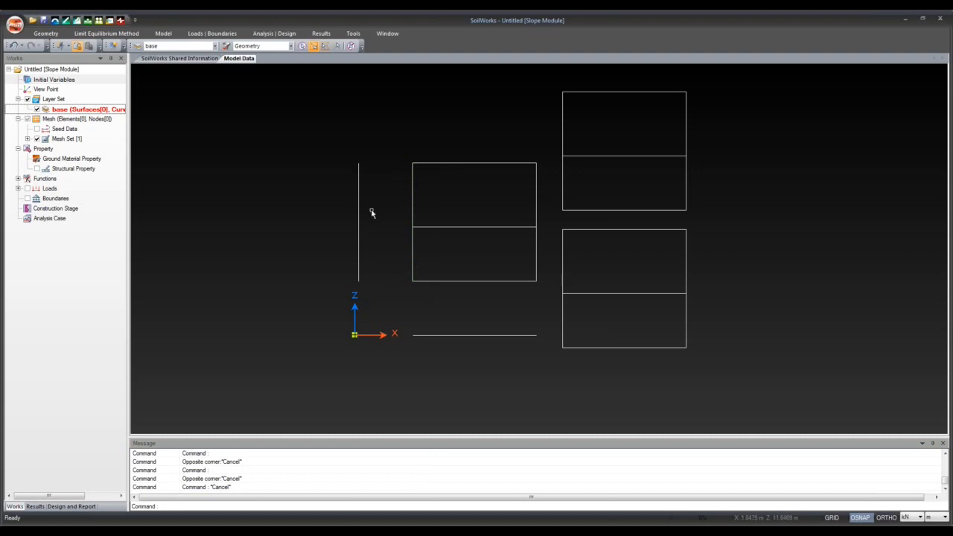
Offset the original rectangle's left edge inward, accepting the 5 m offset distance.
left_click(213, 506)
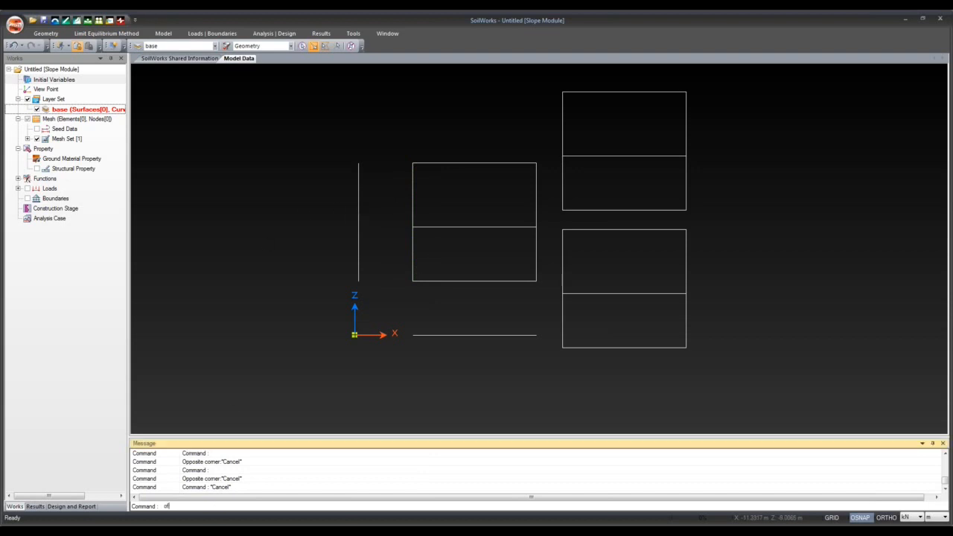
type("offset")
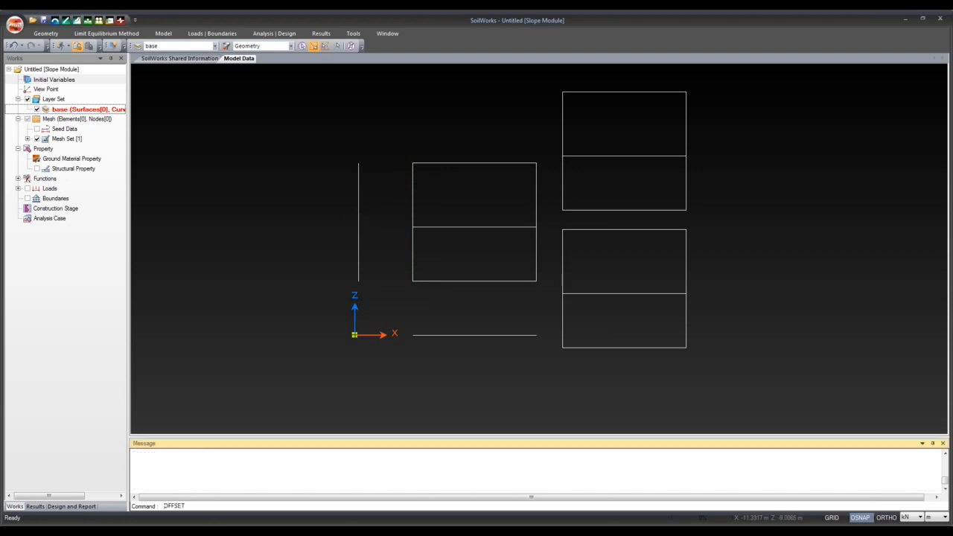
key("Return")
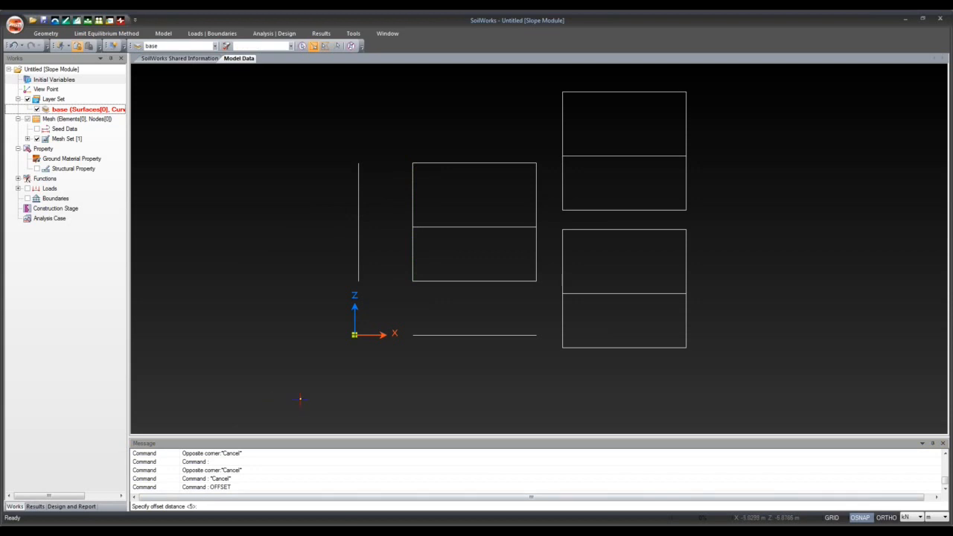
key("Return")
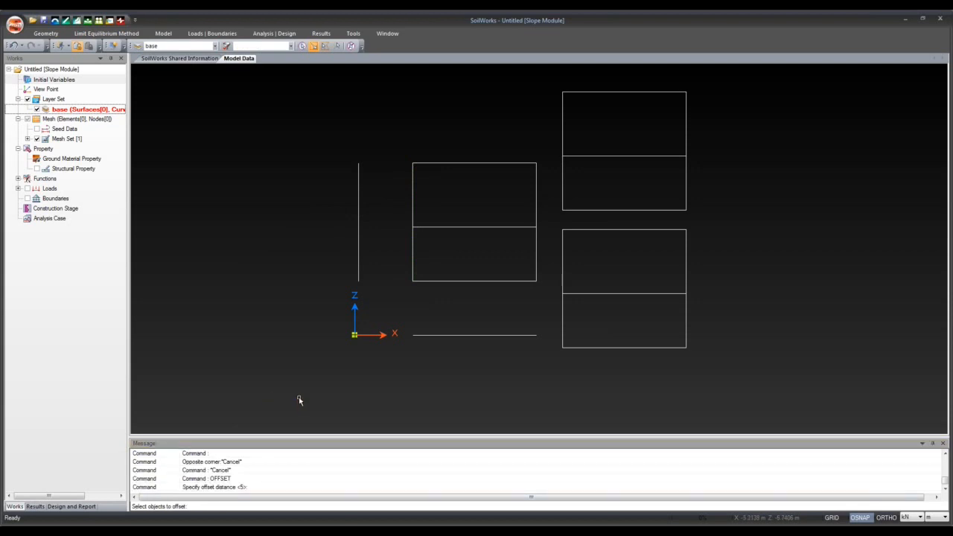
left_click(413, 258)
left_click(447, 260)
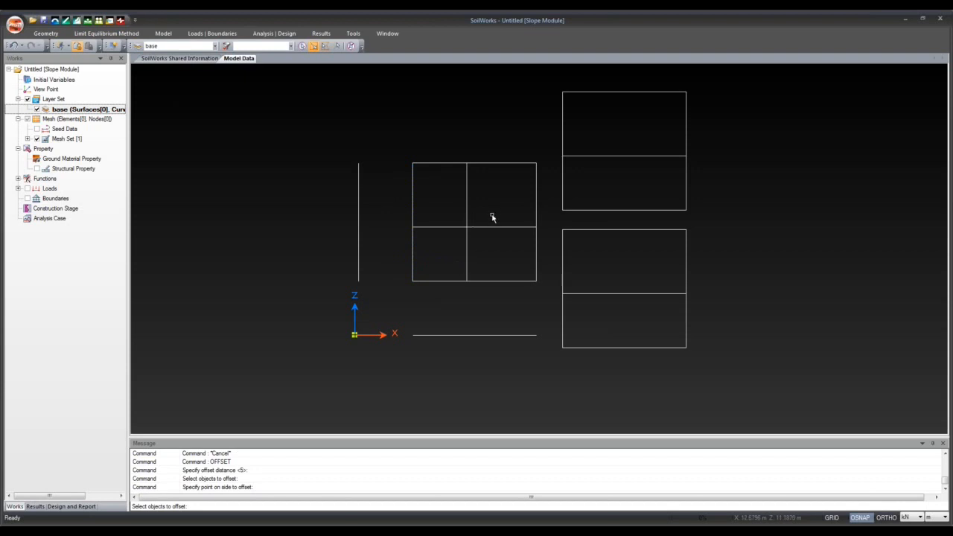
scroll(526, 241, "up", 1)
middle_click_drag(526, 240, 517, 268)
scroll(513, 276, "down", 1)
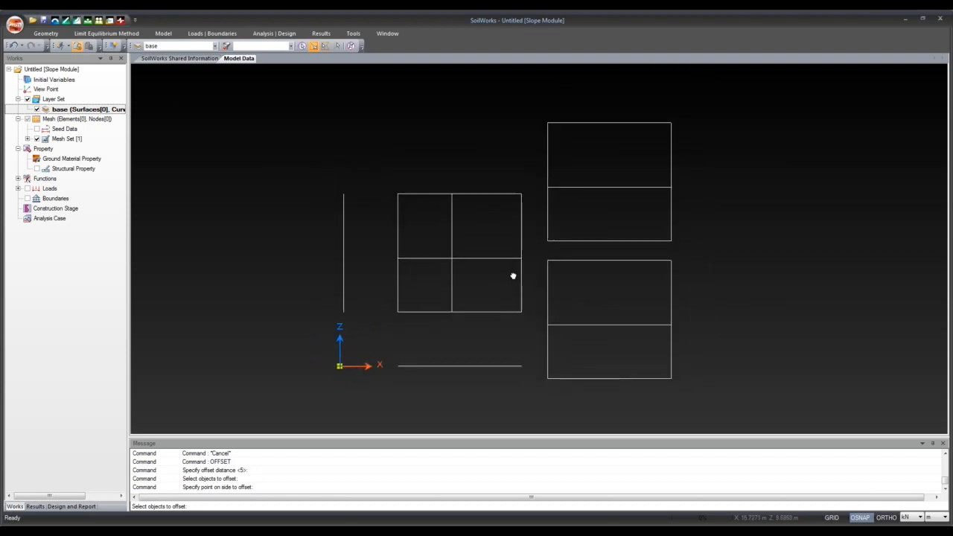
End the Offset command and delete all the rectangles and offset lines in the model.
scroll(513, 276, "down", 1)
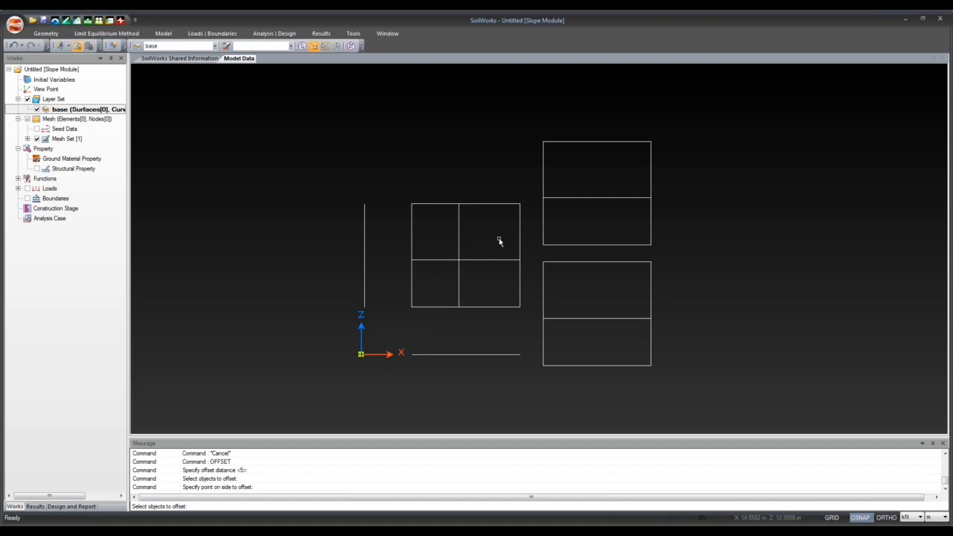
key("Return")
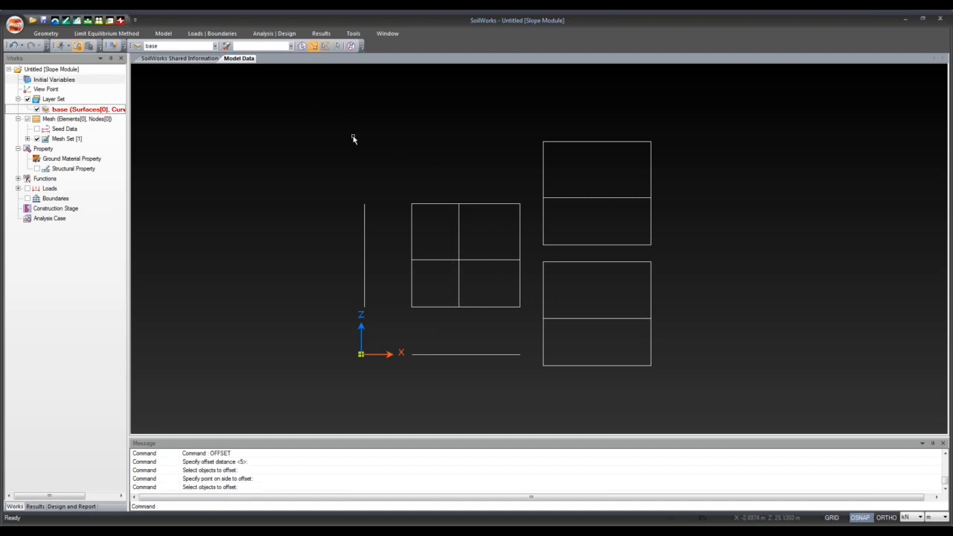
left_click_drag(328, 108, 695, 381)
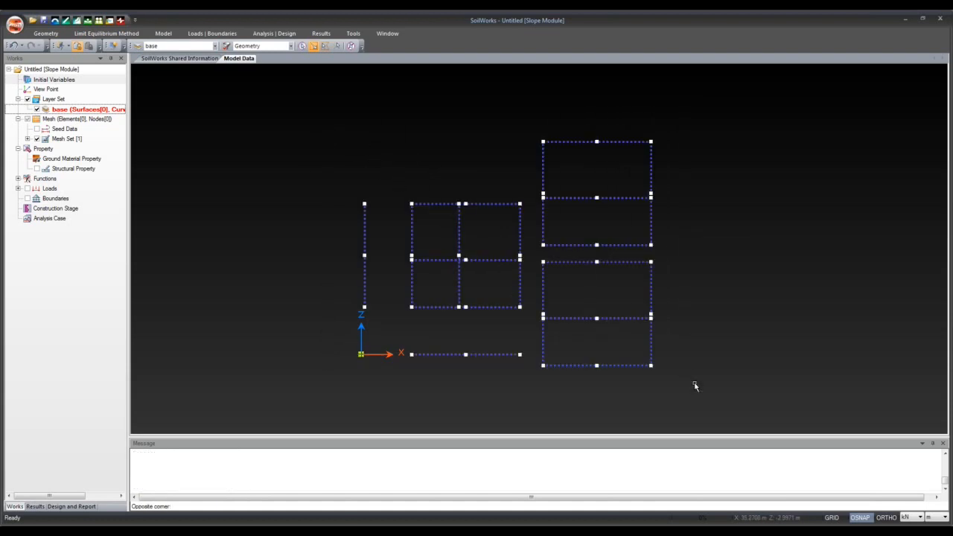
key("Delete")
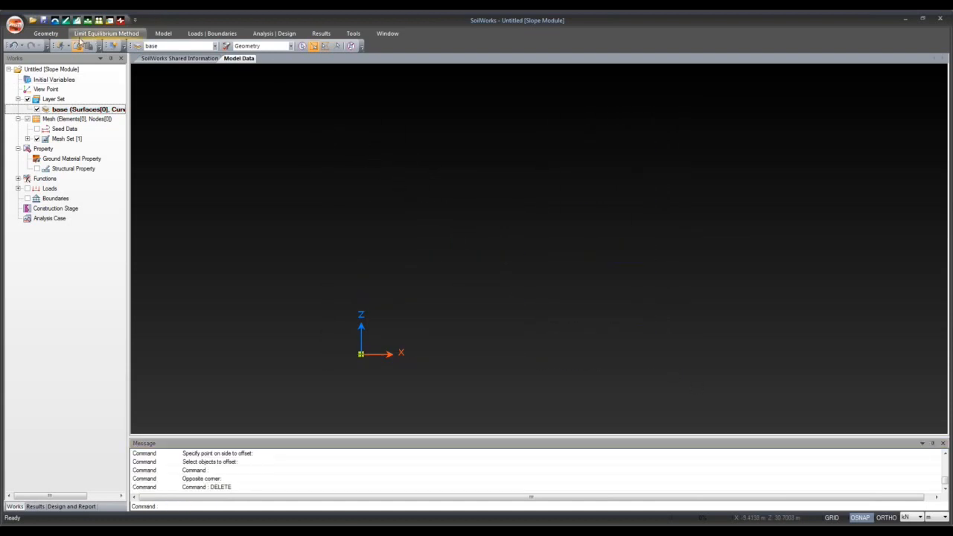
Draw a new, slightly wide rectangle above and to the right of the origin.
left_click(55, 35)
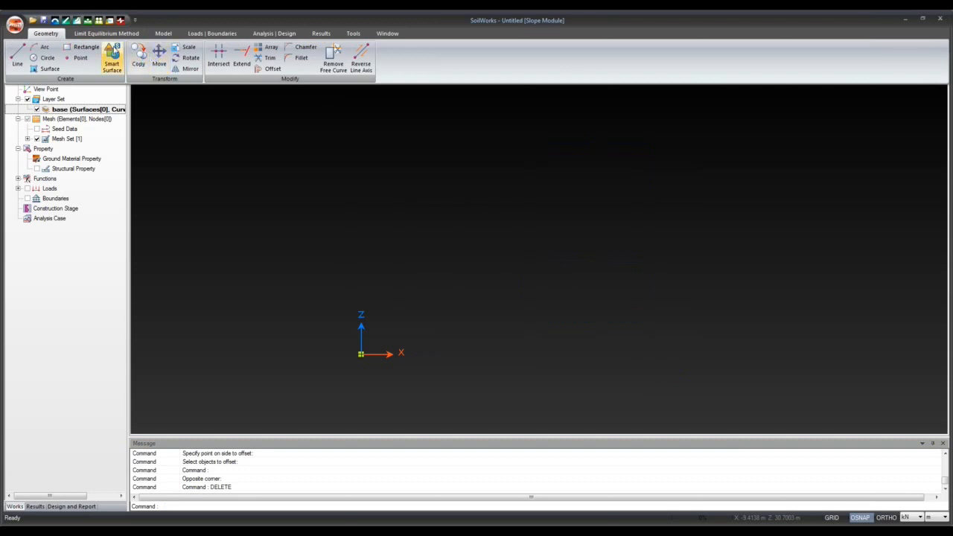
left_click(82, 47)
left_click(413, 200)
left_click(502, 277)
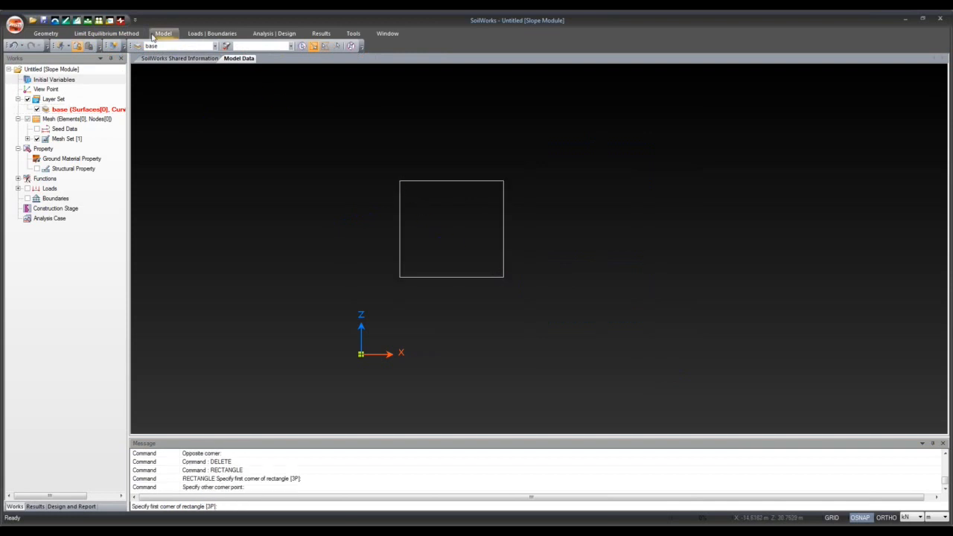
Move the rectangle to the right and slightly down, using its lower-left corner as the base point.
left_click(45, 33)
left_click(159, 53)
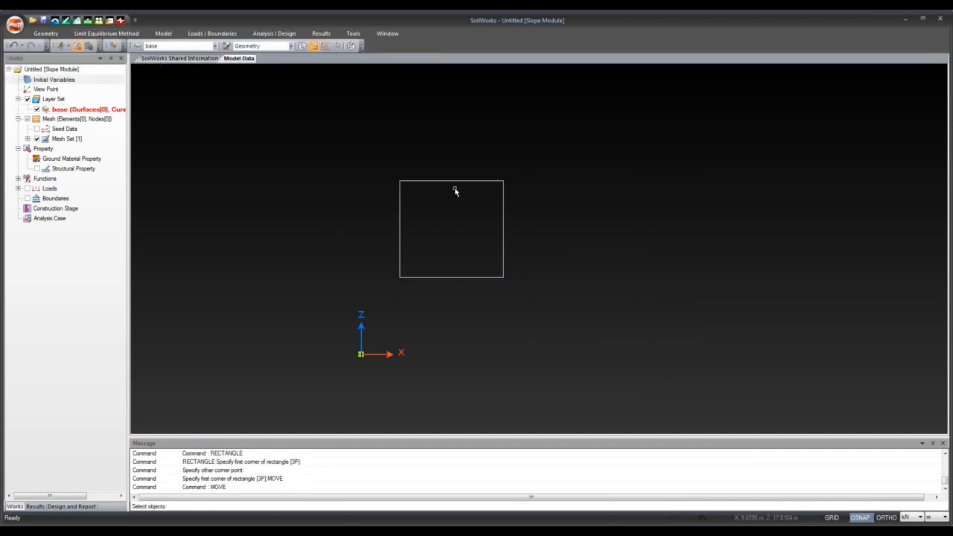
left_click(379, 143)
left_click(536, 317)
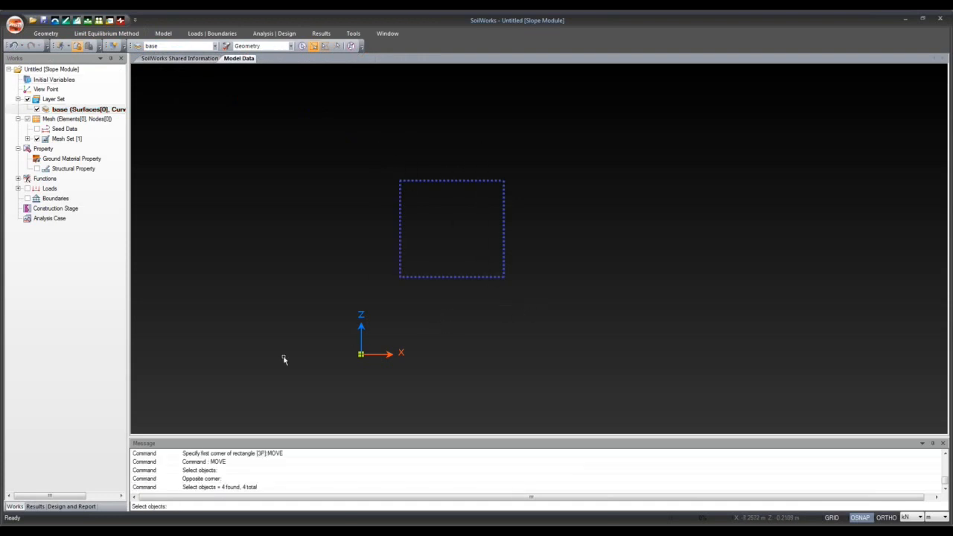
key("Return")
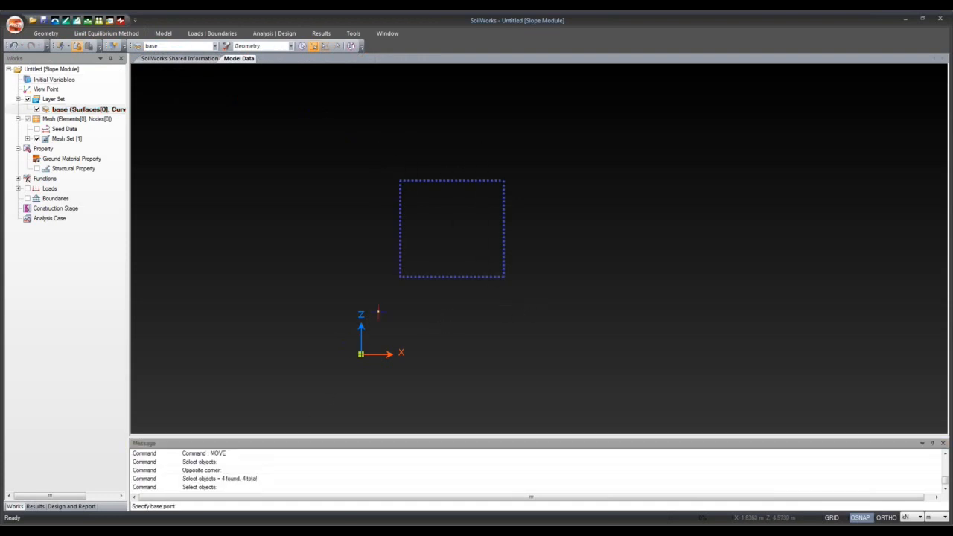
left_click(400, 277)
left_click(523, 322)
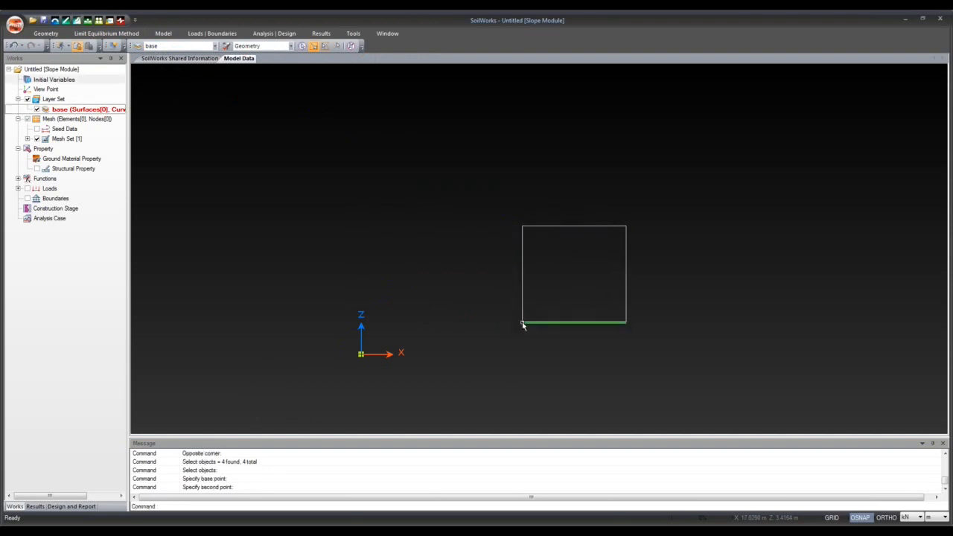
left_click(503, 186)
left_click(668, 340)
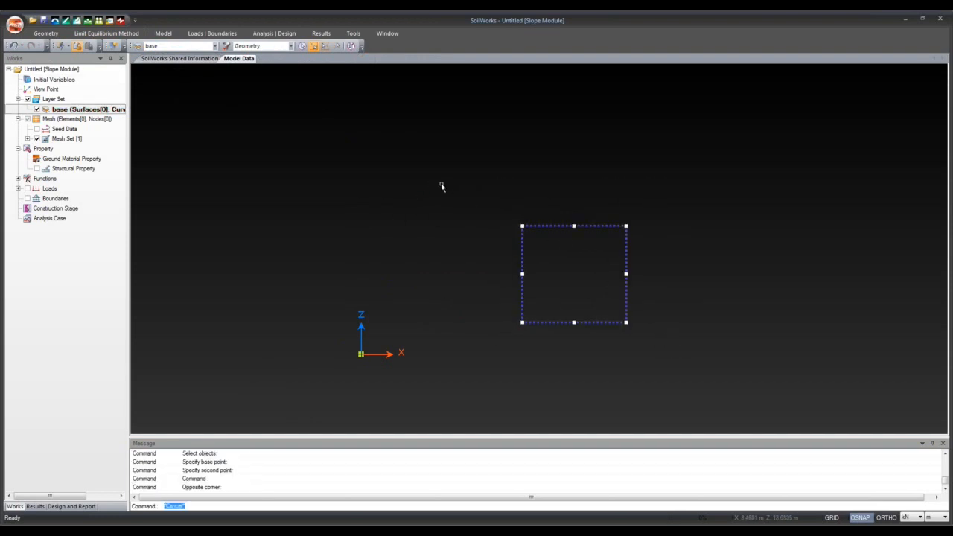
Scale the whole rectangle by a factor of 3 about its lower-left corner.
left_click(46, 35)
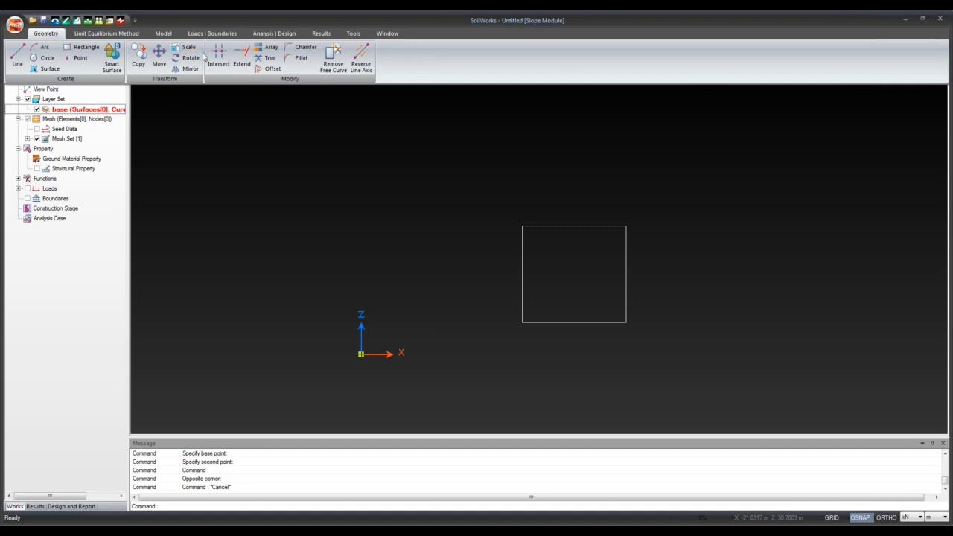
left_click(186, 47)
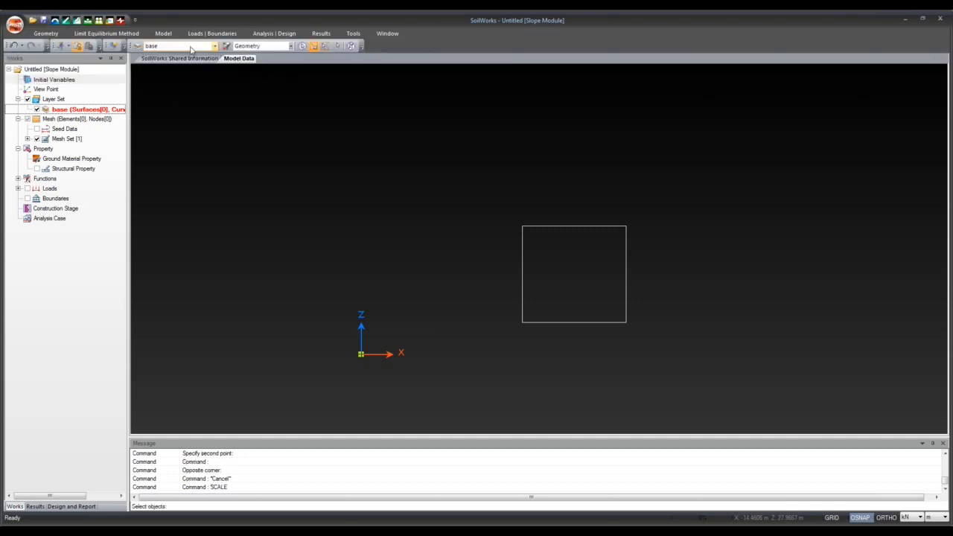
left_click_drag(500, 203, 629, 353)
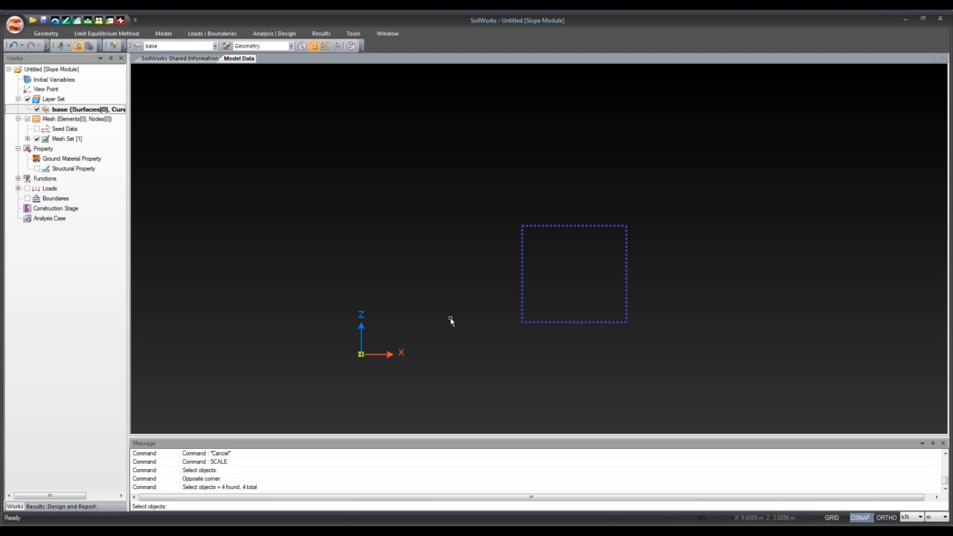
key("Return")
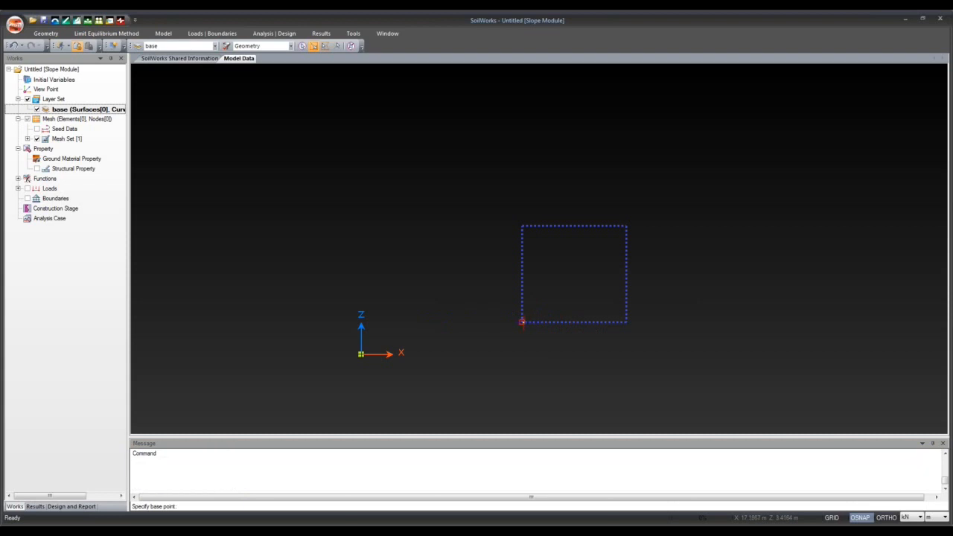
left_click(522, 321)
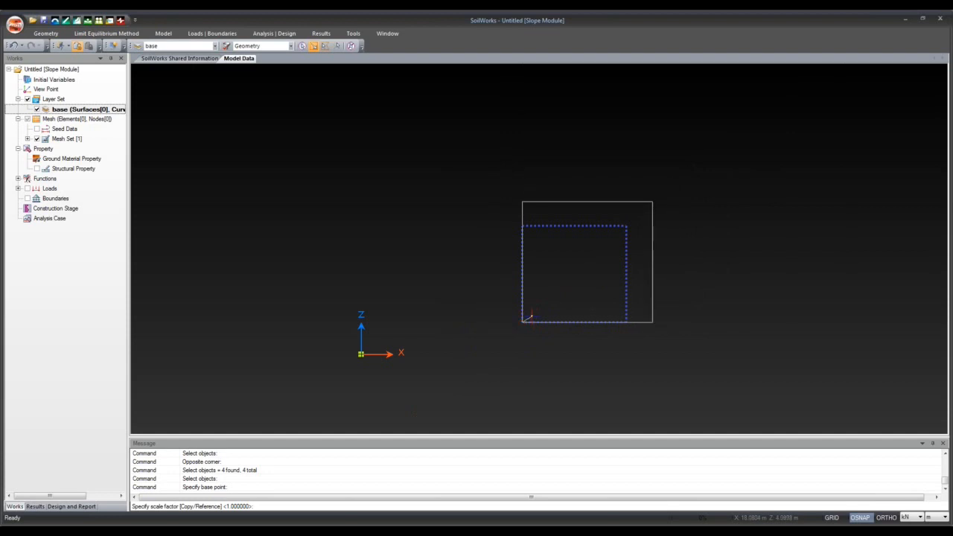
left_click(242, 506)
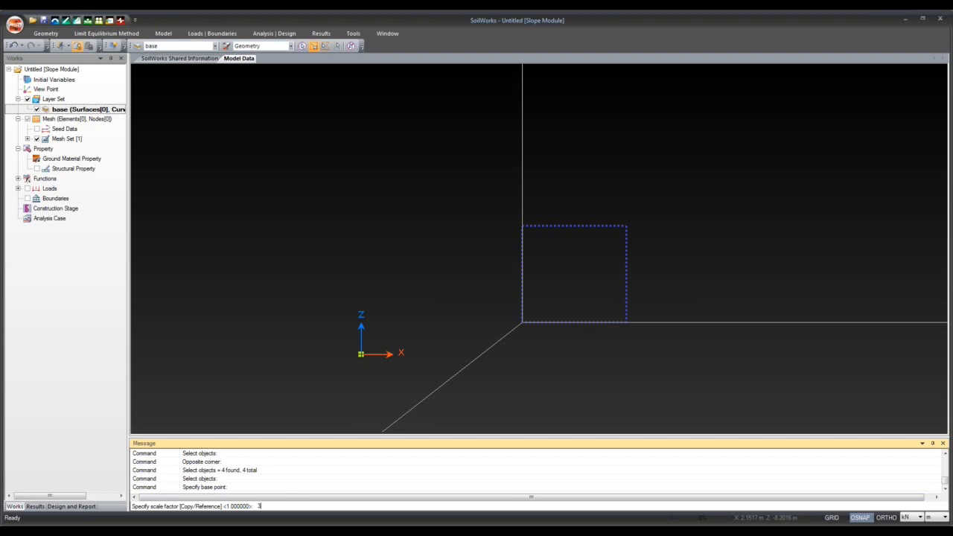
type("3")
key("Return")
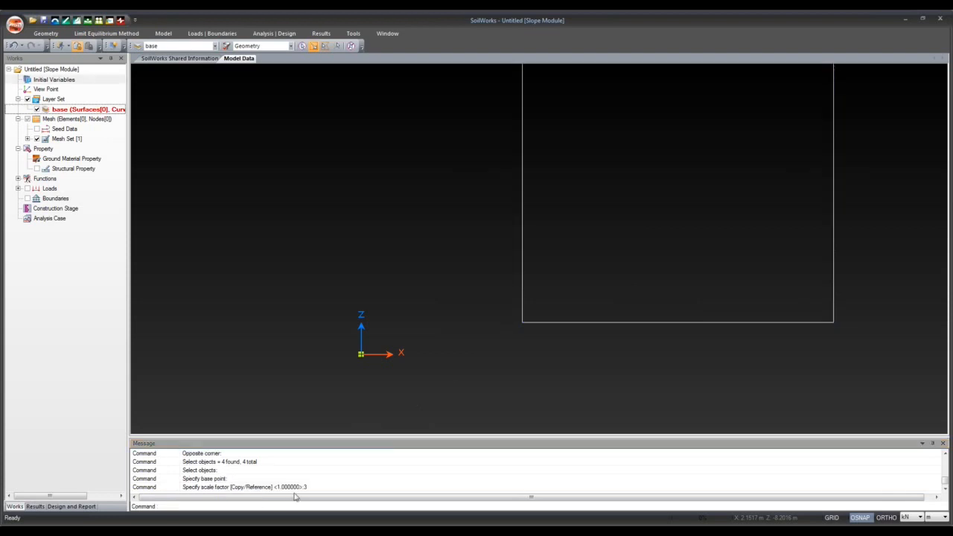
scroll(481, 347, "down", 5)
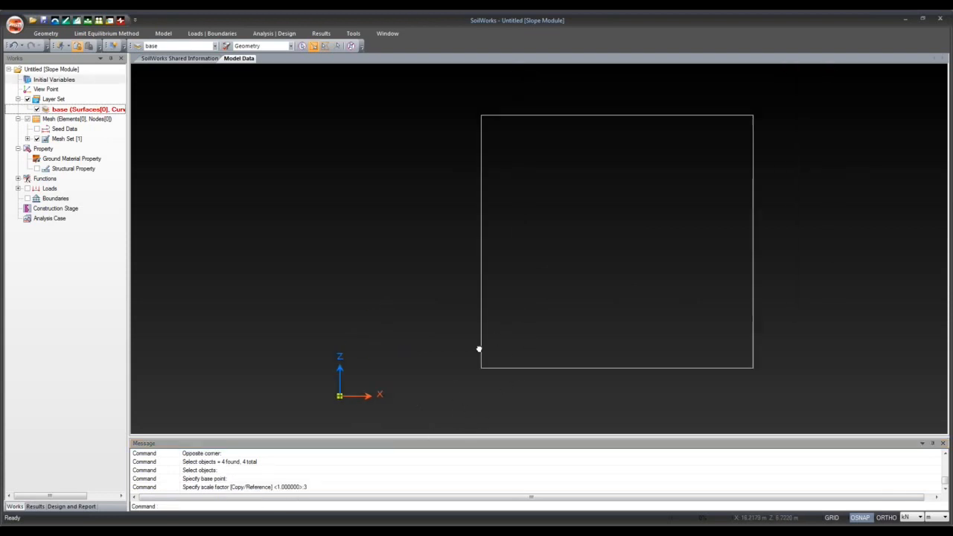
scroll(472, 355, "up", 3)
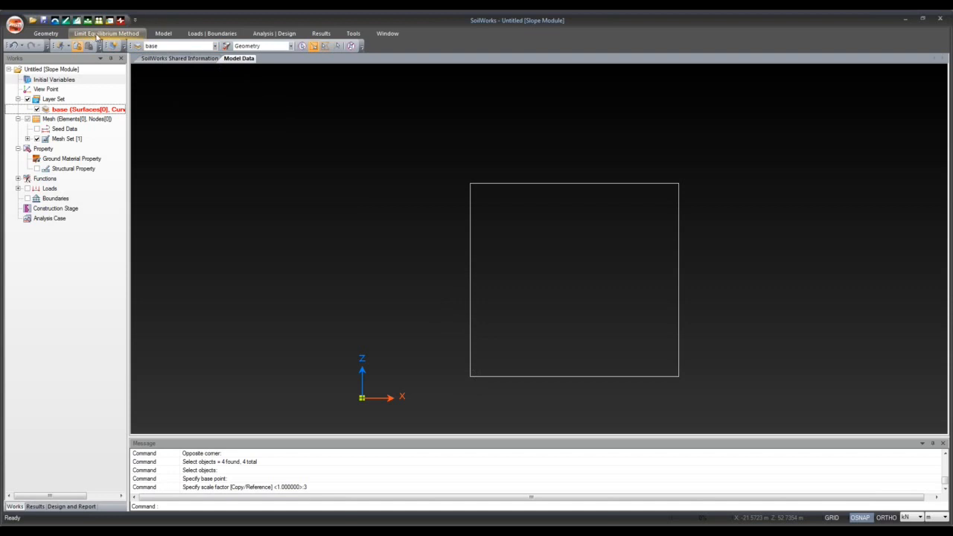
Rotate the rectangle counterclockwise about its lower-left corner to a freely picked angle, so its bottom edge slopes up to the right.
left_click(64, 34)
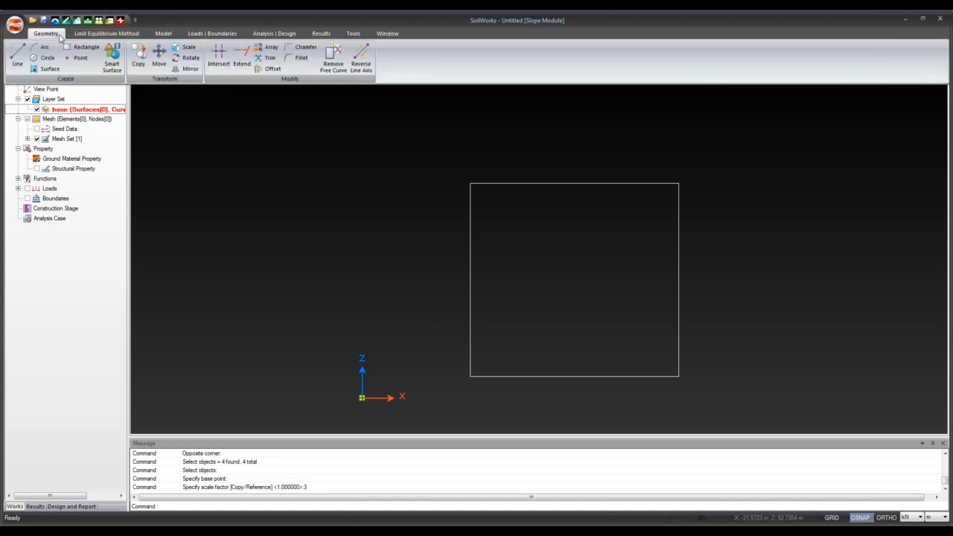
left_click(189, 58)
left_click(423, 148)
left_click(700, 386)
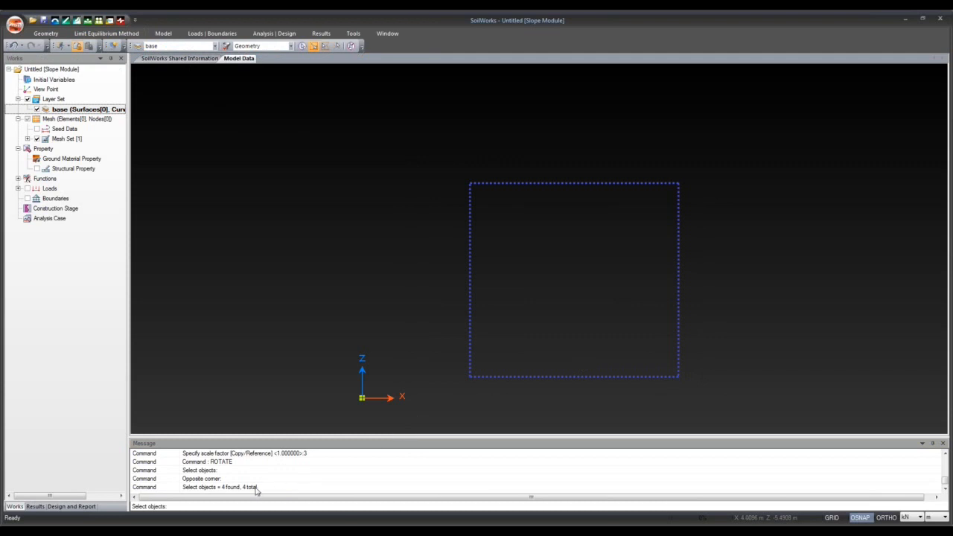
key("Return")
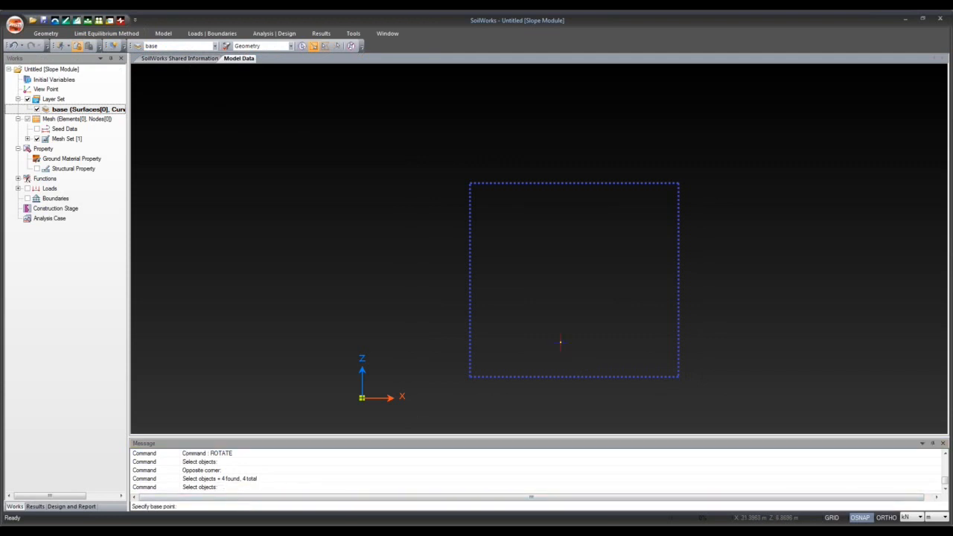
left_click(470, 377)
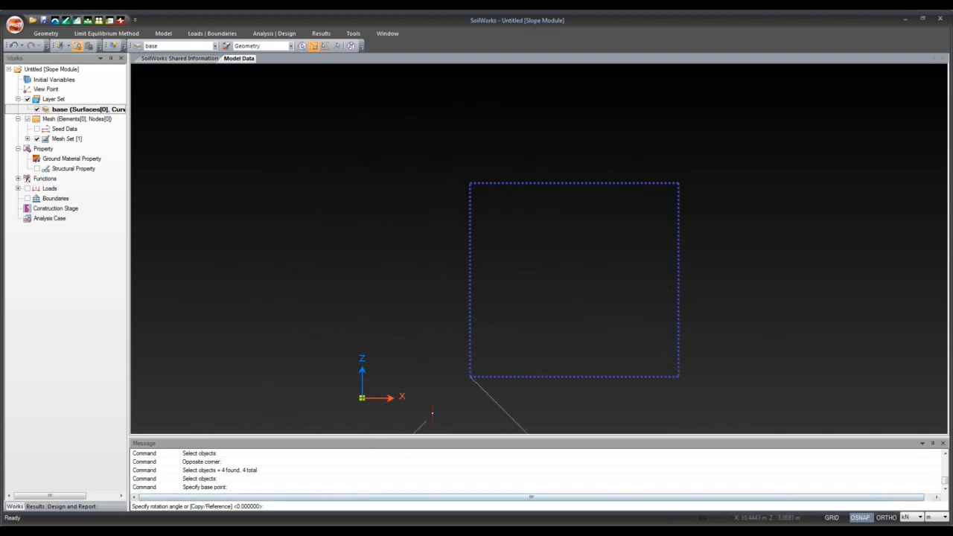
left_click(514, 346)
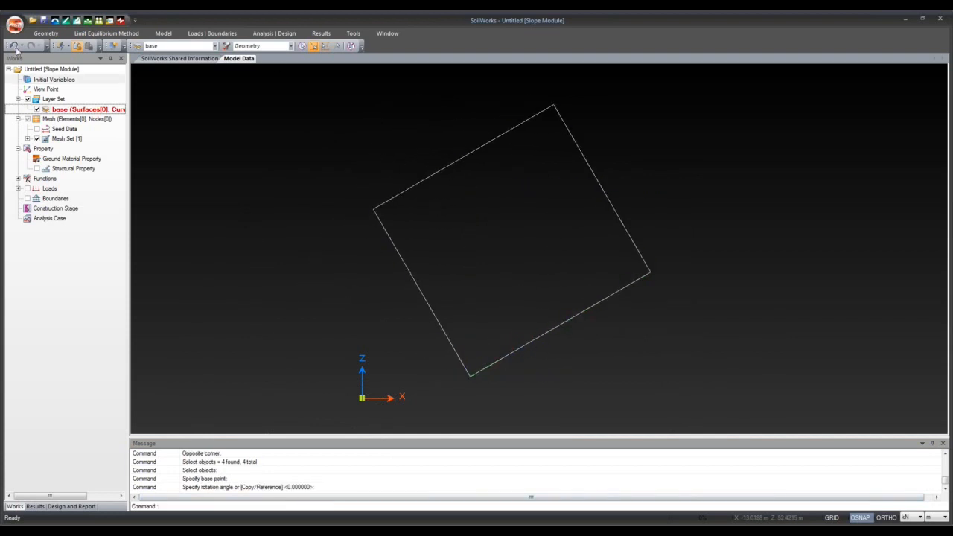
Mirror the tilted rectangle across its lower-right edge, answering no to erasing the source objects.
left_click(45, 33)
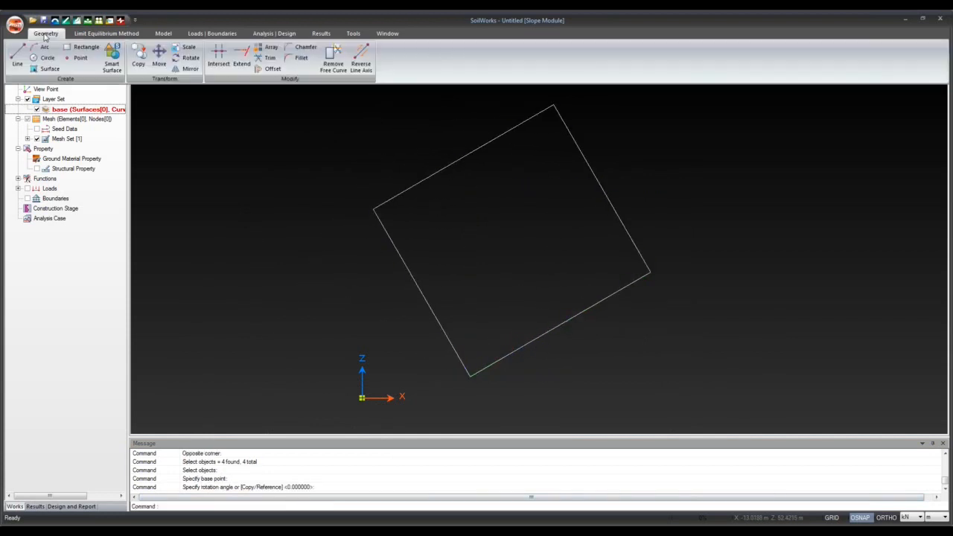
left_click(188, 71)
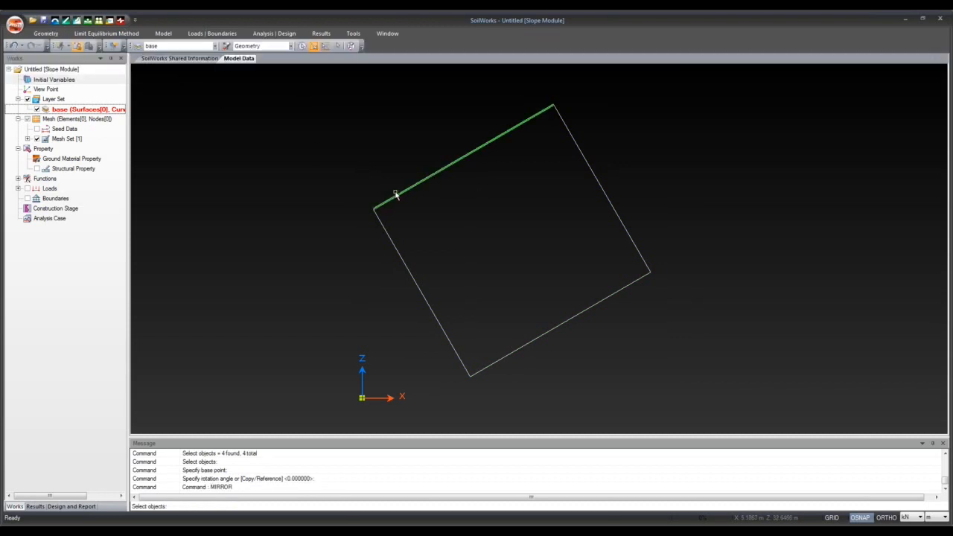
left_click(327, 84)
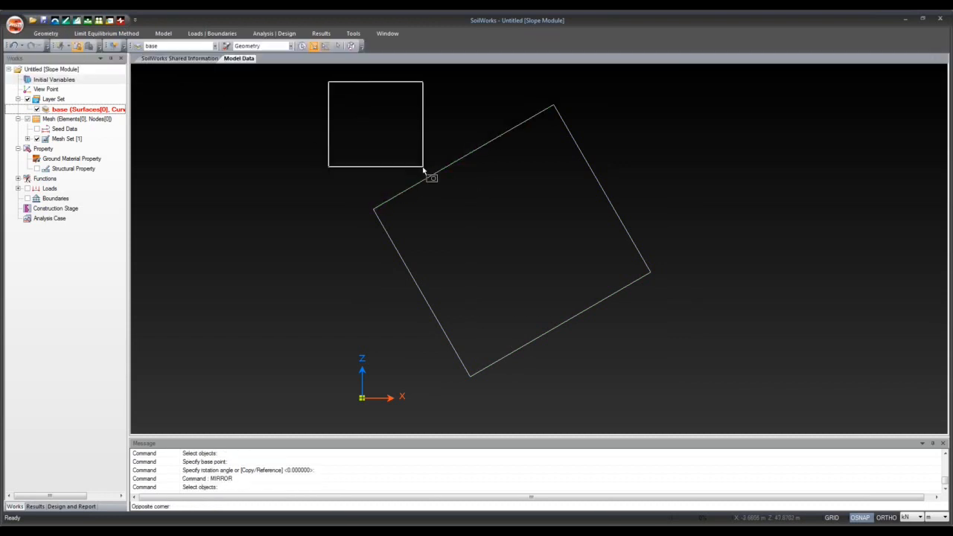
left_click(681, 381)
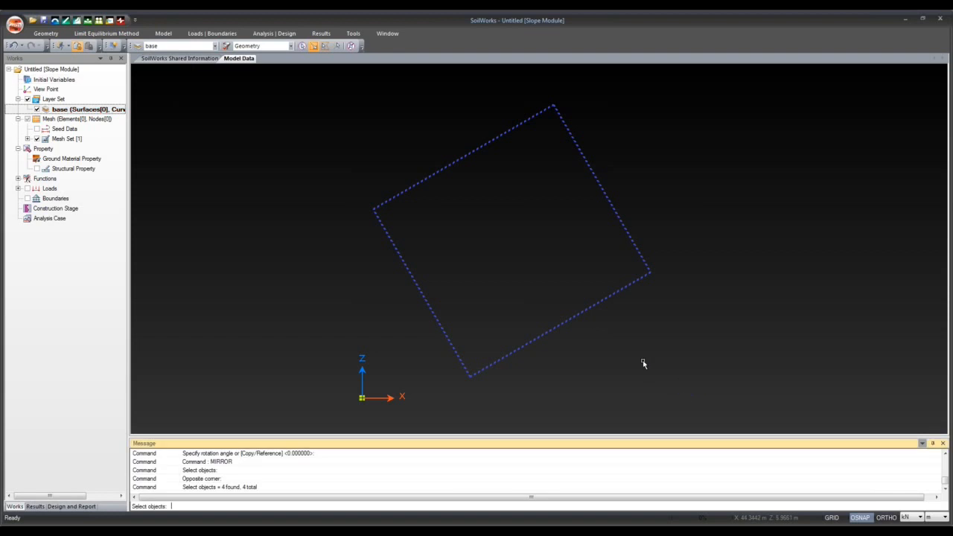
key("Return")
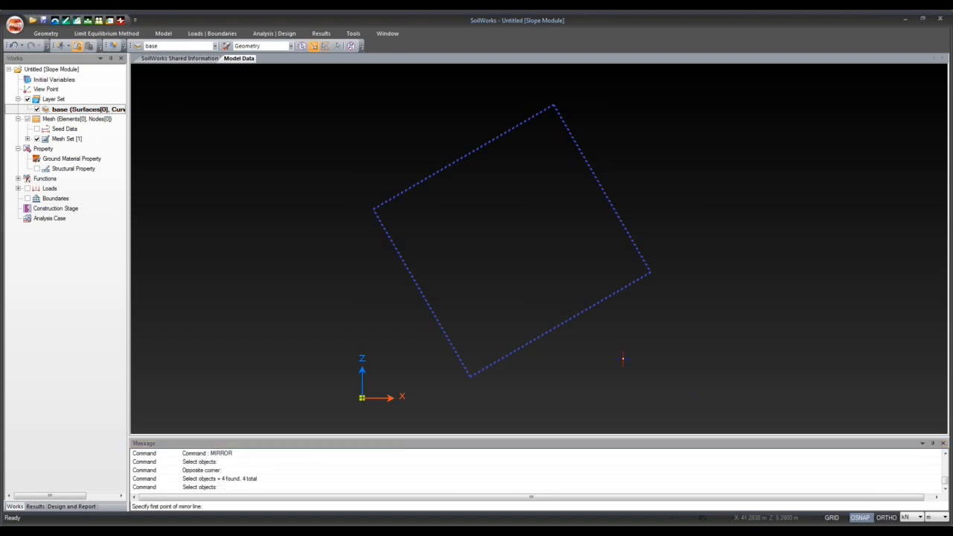
left_click(561, 324)
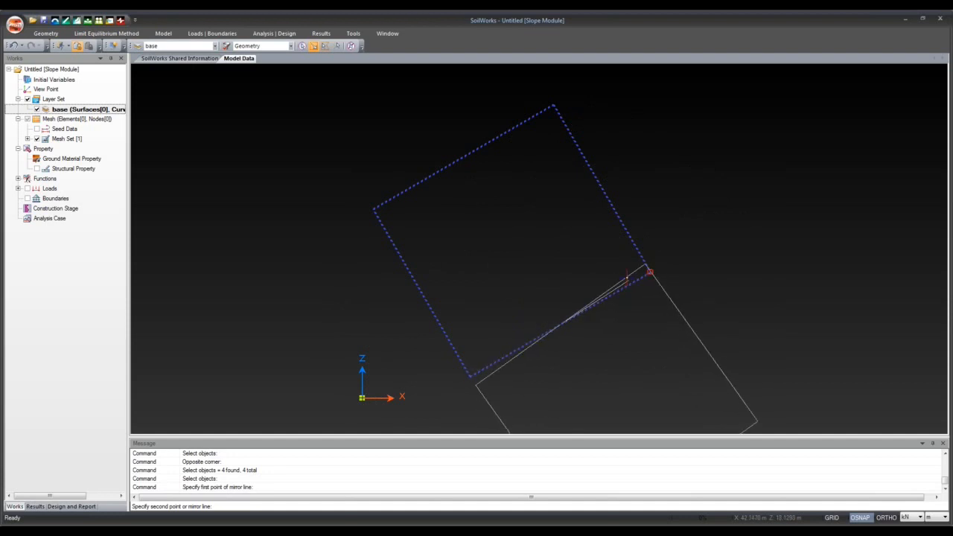
left_click(625, 285)
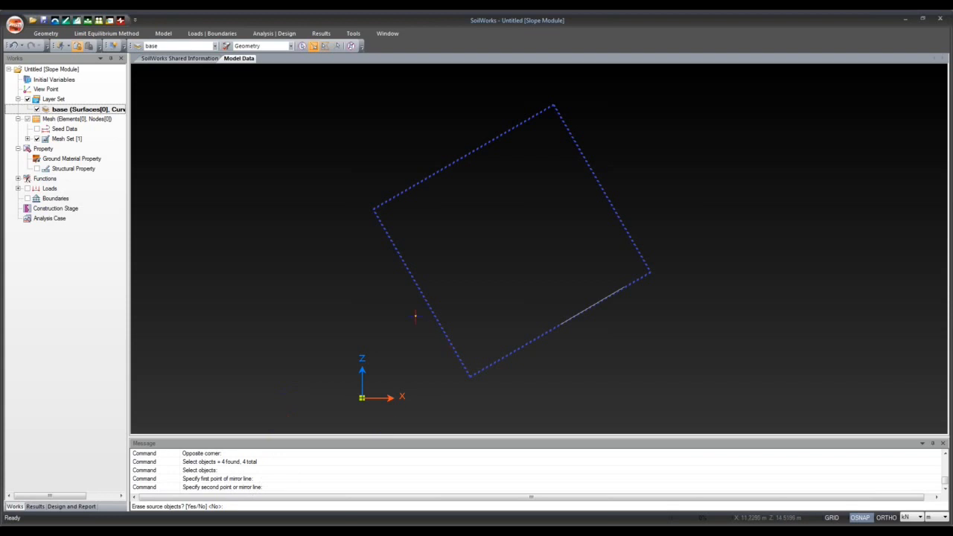
left_click(252, 505)
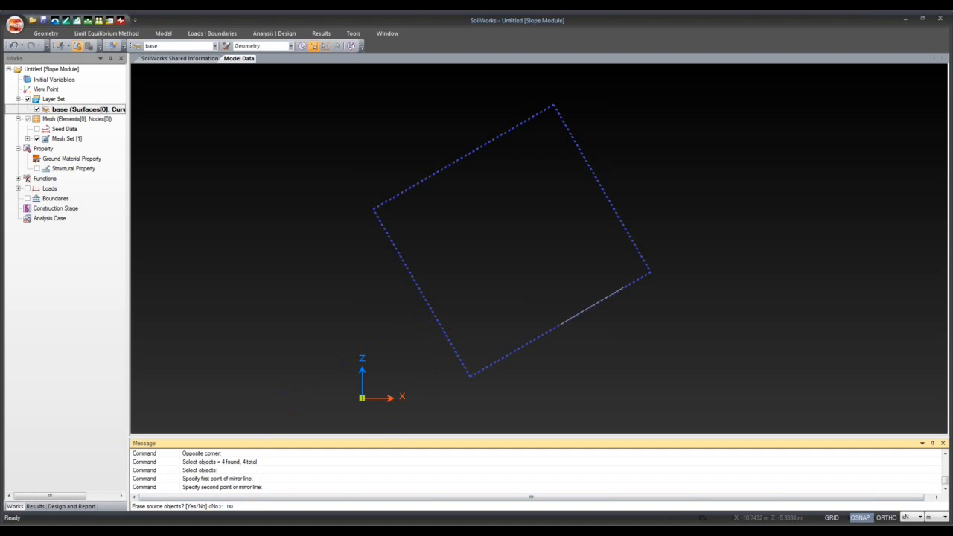
type("no")
key("Return")
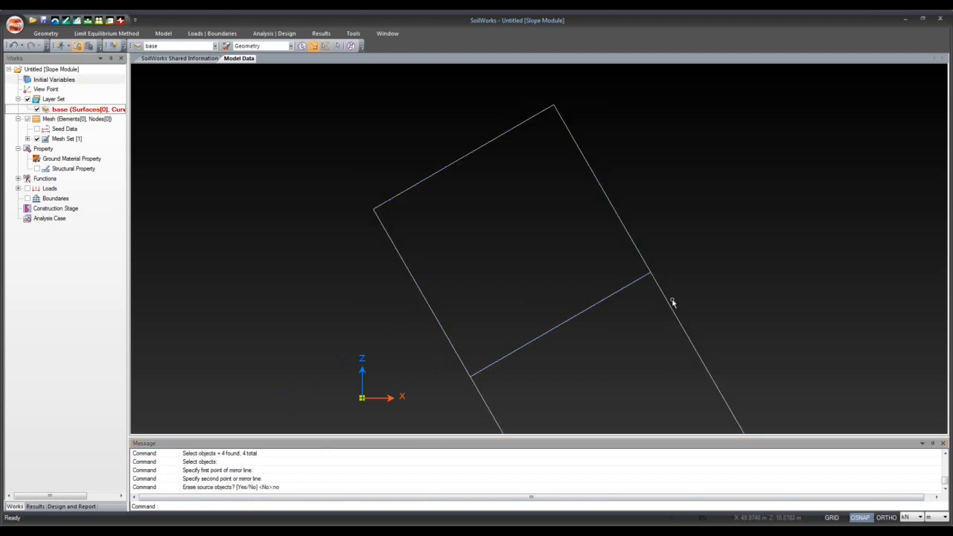
middle_click_drag(673, 329, 602, 279)
scroll(571, 260, "down", 3)
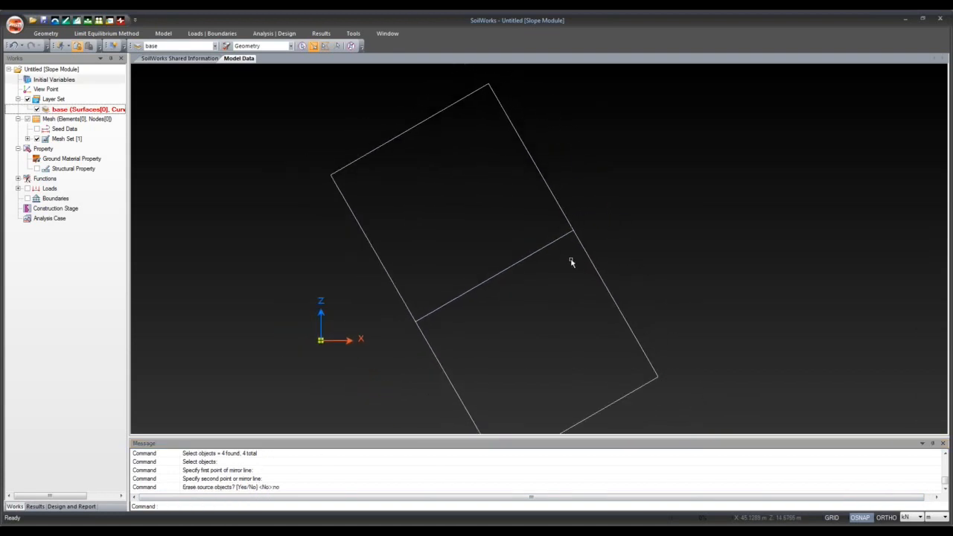
Delete all lines of the tilted rectangle and its mirrored copy, leaving the drawing empty.
scroll(573, 258, "down", 2)
scroll(574, 253, "up", 2)
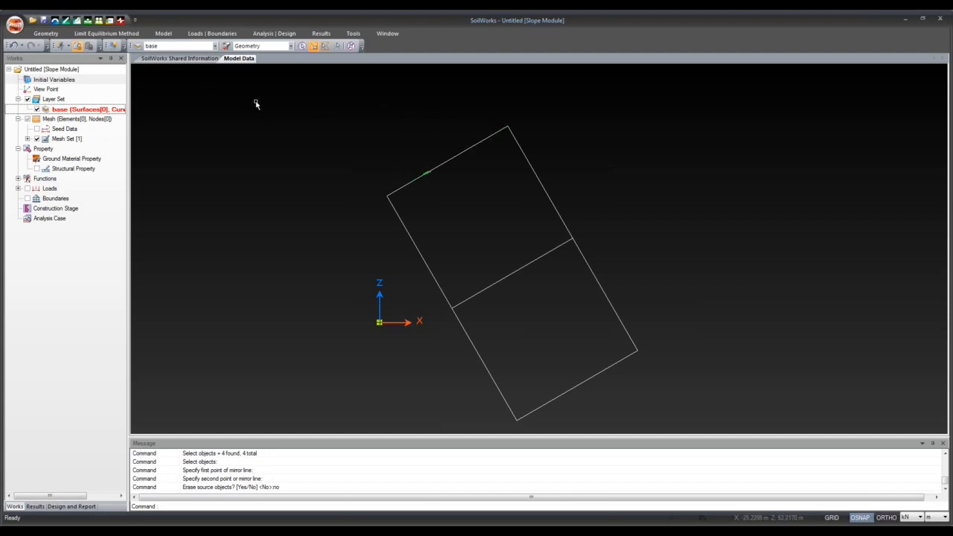
left_click(45, 33)
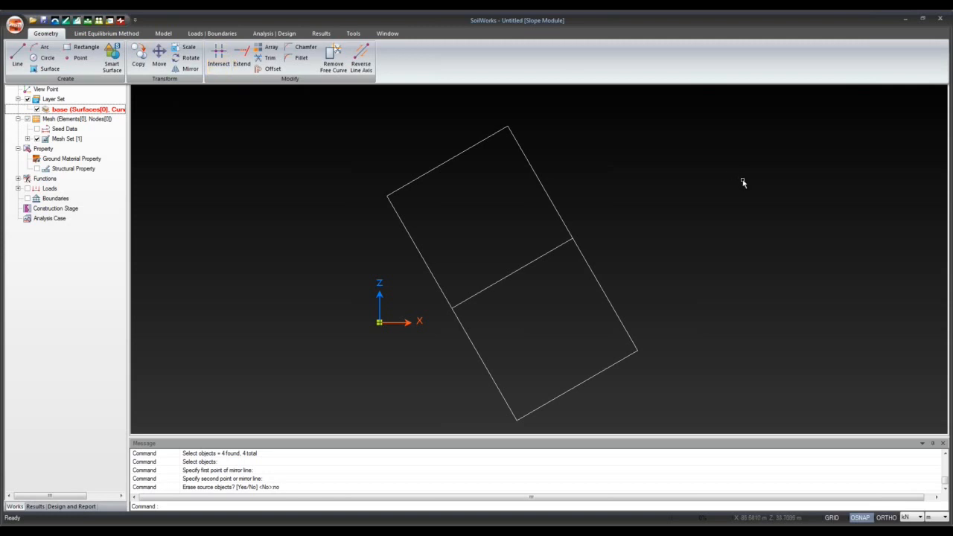
left_click(382, 125)
left_click(640, 410)
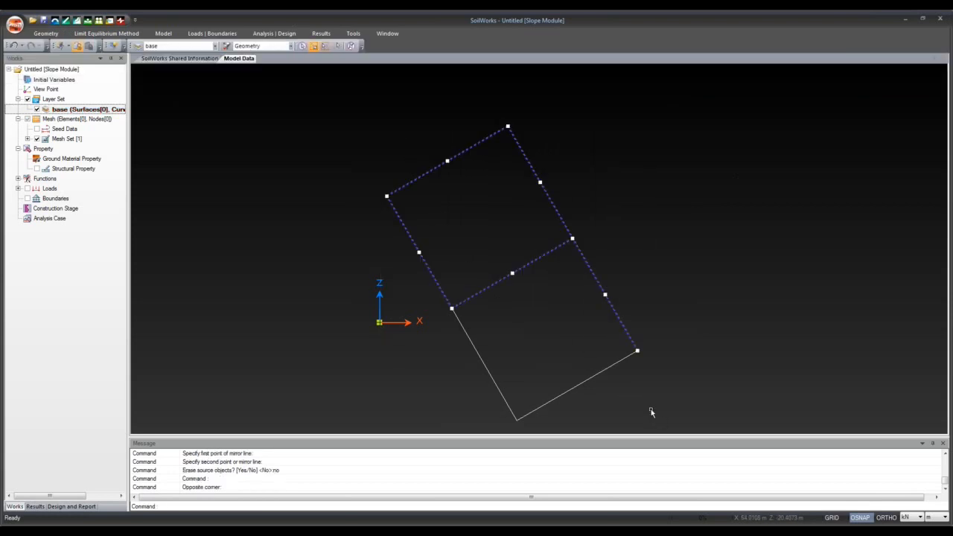
key("Delete")
left_click(440, 273)
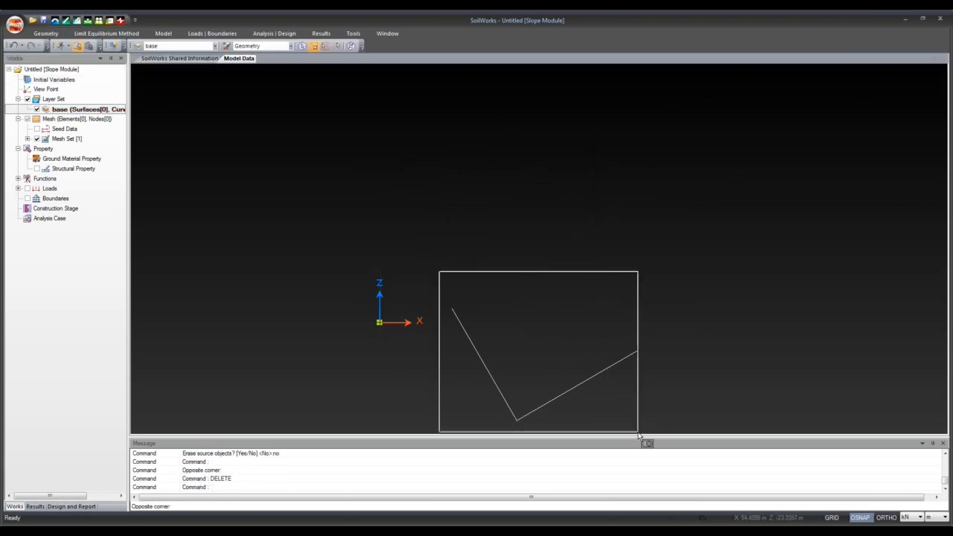
left_click(637, 426)
key("Delete")
Draw a single nearly horizontal line across the upper middle of the empty drawing area.
left_click(45, 33)
left_click(219, 64)
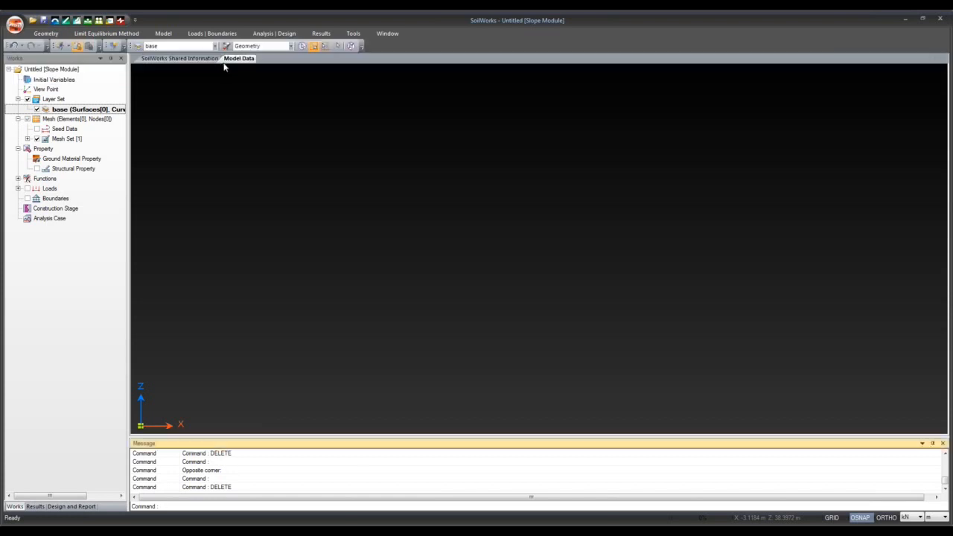
left_click(46, 33)
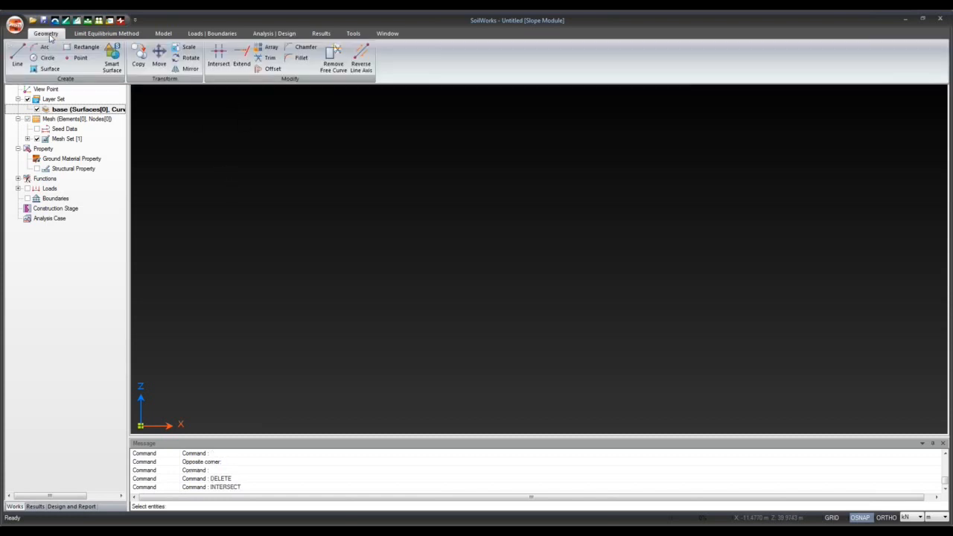
left_click(17, 57)
left_click(345, 175)
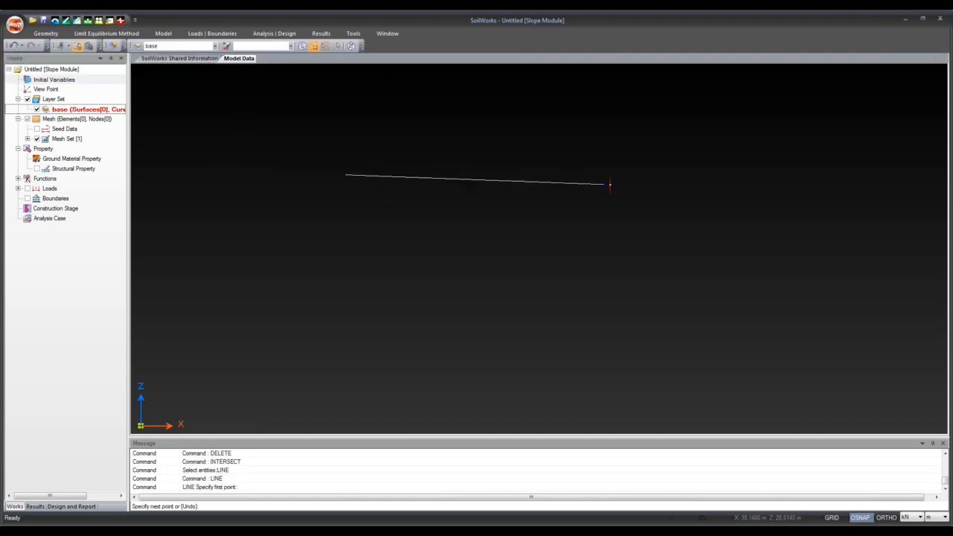
left_click(605, 171)
key("Escape")
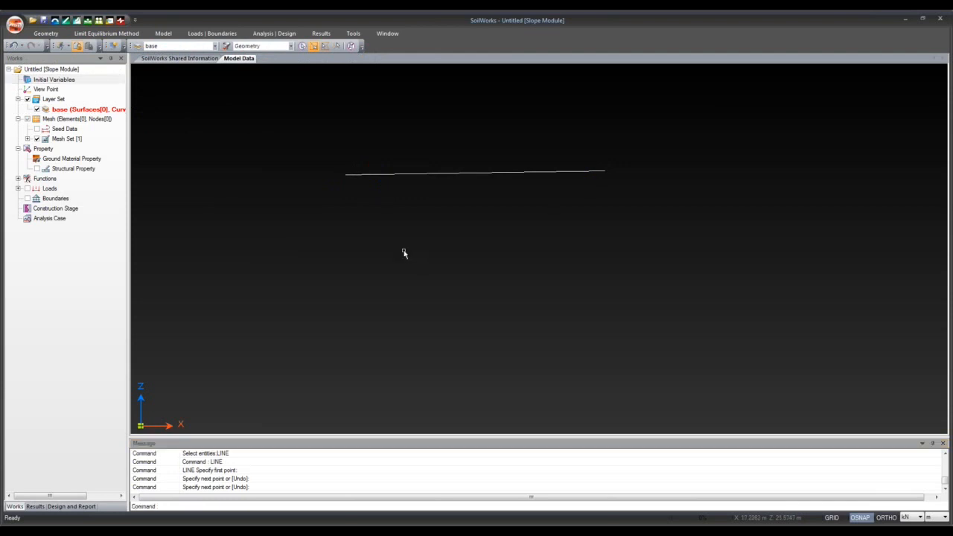
Draw a second nearly horizontal line below the first, roughly parallel and slightly longer.
left_click(45, 34)
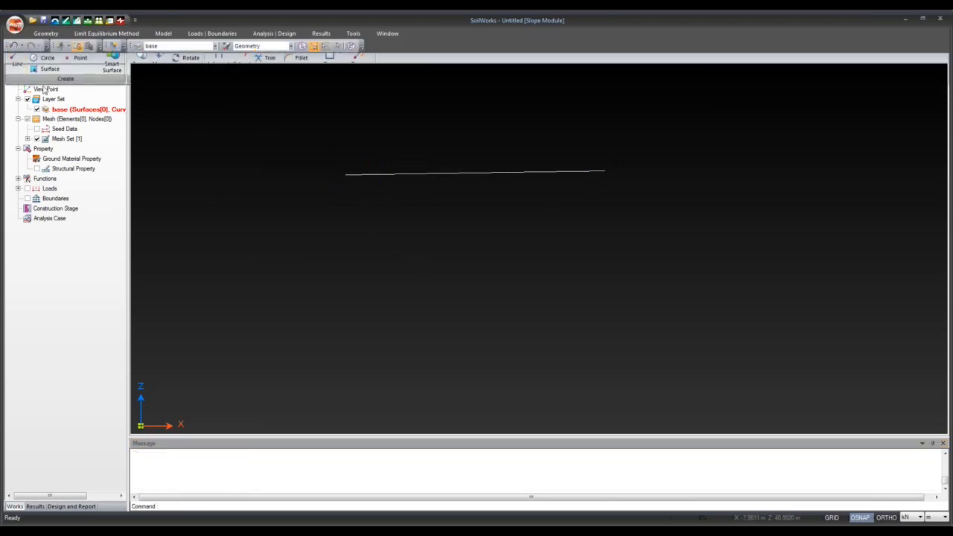
key("Return")
left_click(345, 236)
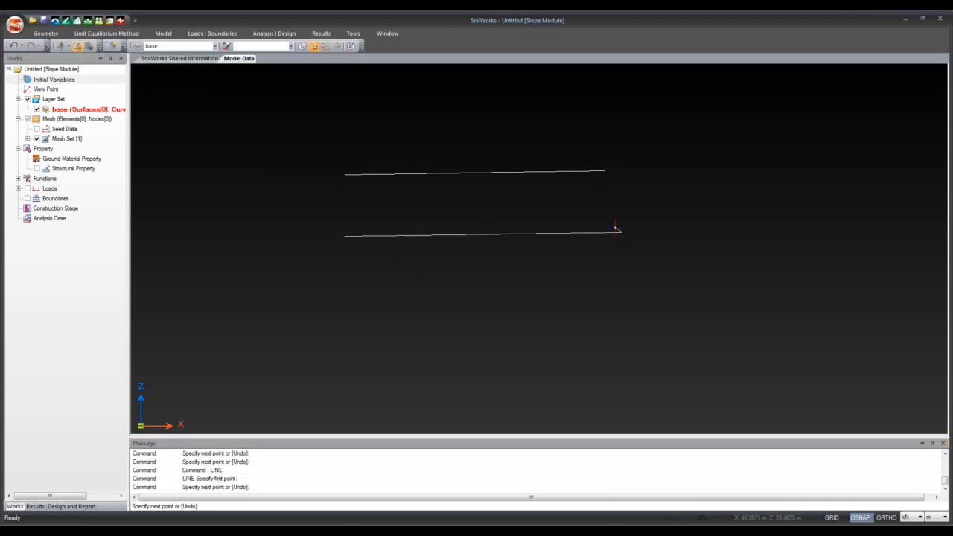
left_click(618, 230)
key("Escape")
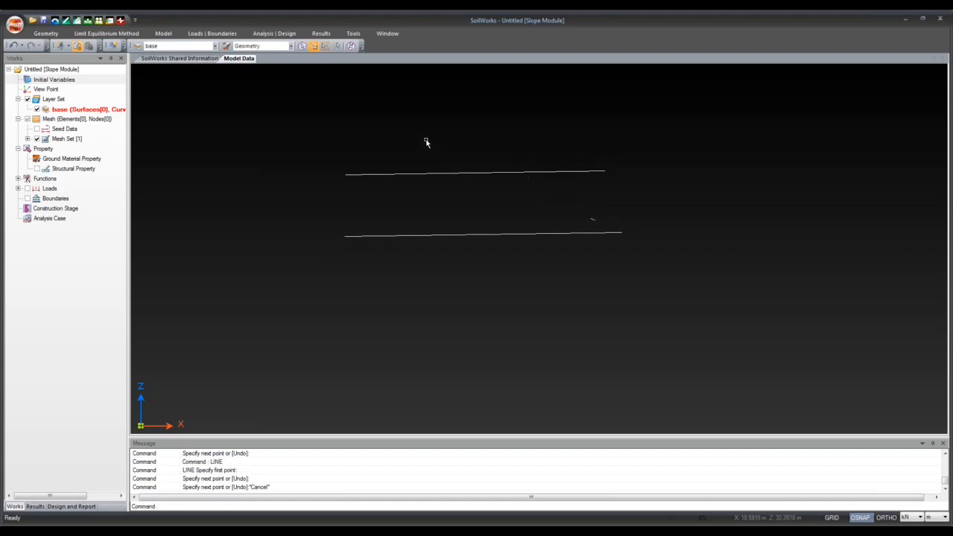
left_click(427, 142)
left_click(396, 119)
Draw a steep, nearly vertical line crossing both horizontal lines near their left ends.
left_click(40, 33)
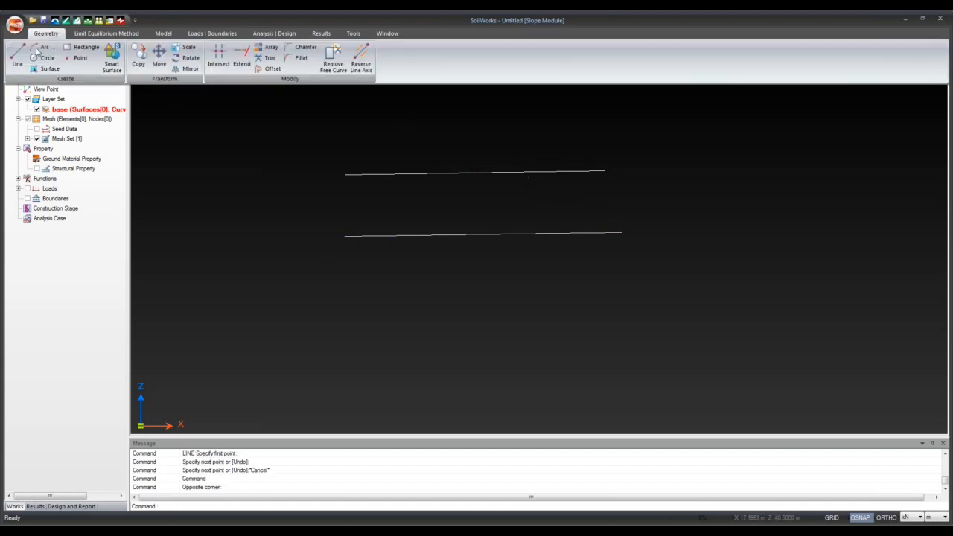
left_click(17, 56)
left_click(395, 142)
left_click(405, 303)
key("Escape")
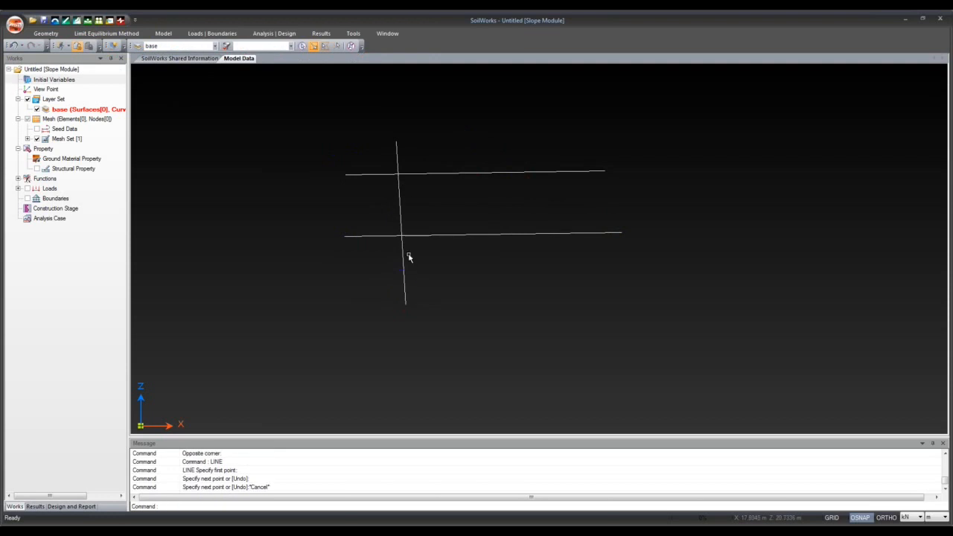
Draw a second steep line to the right of the first, also crossing both horizontal lines.
left_click(45, 34)
left_click(17, 55)
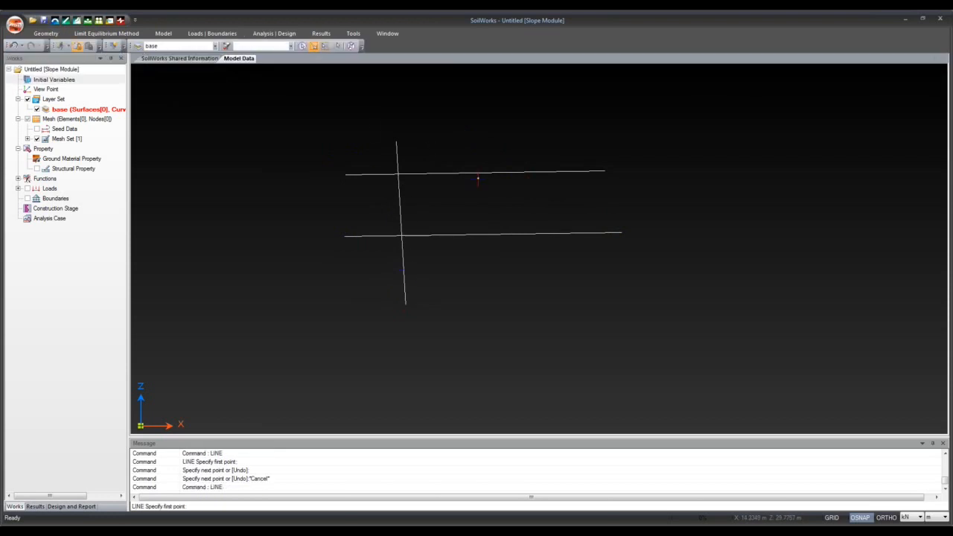
left_click(485, 152)
left_click(501, 281)
key("Escape")
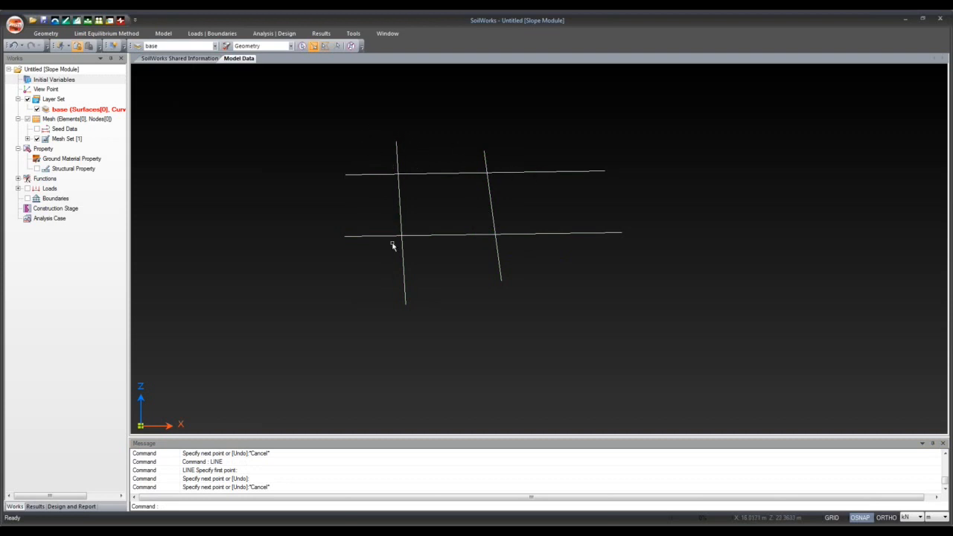
Intersect all four lines to split them at their crossings, and check the resulting segments with a window selection.
left_click(46, 33)
left_click(218, 56)
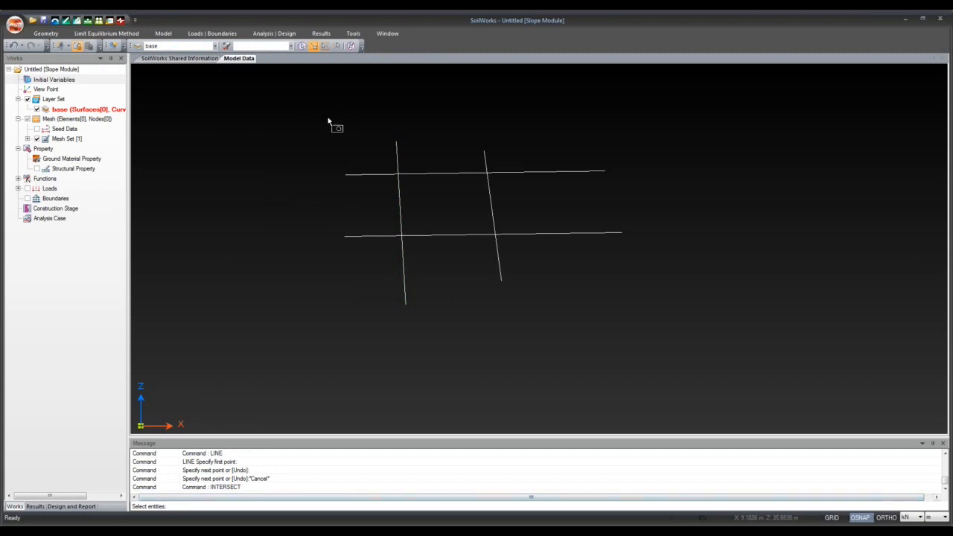
left_click_drag(330, 117, 631, 319)
key("Return")
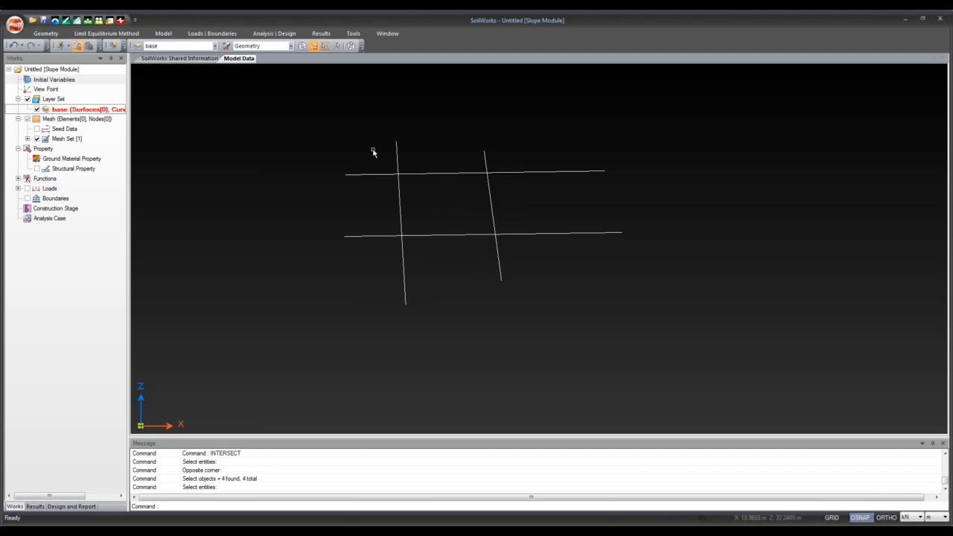
key("Return")
left_click_drag(340, 132, 660, 323)
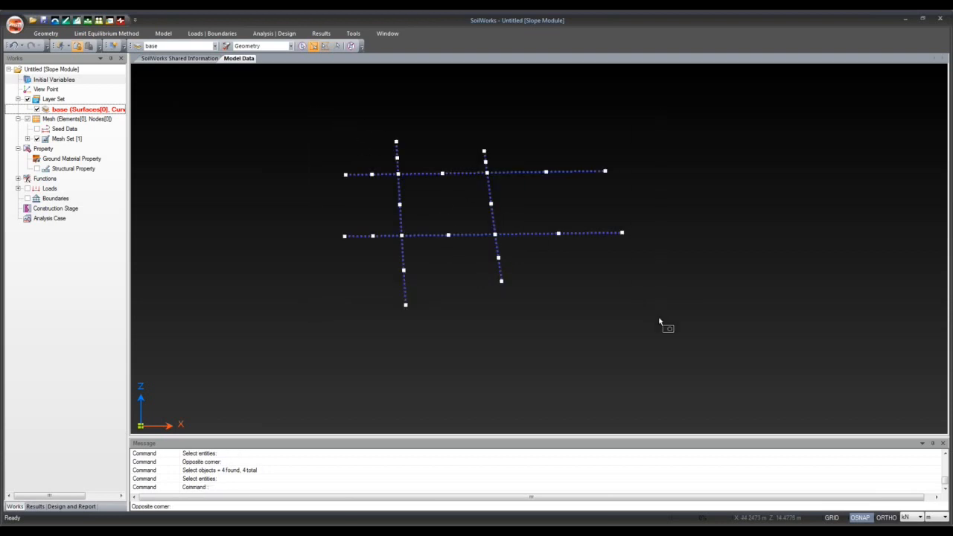
key("Escape")
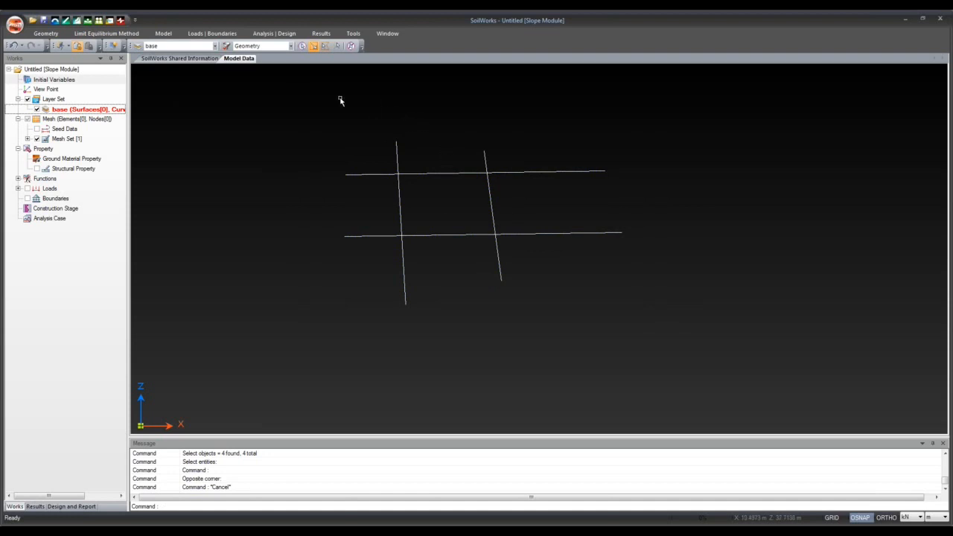
Draw a longer horizontal line just above the upper ends of the two steep lines.
left_click(45, 33)
left_click(17, 62)
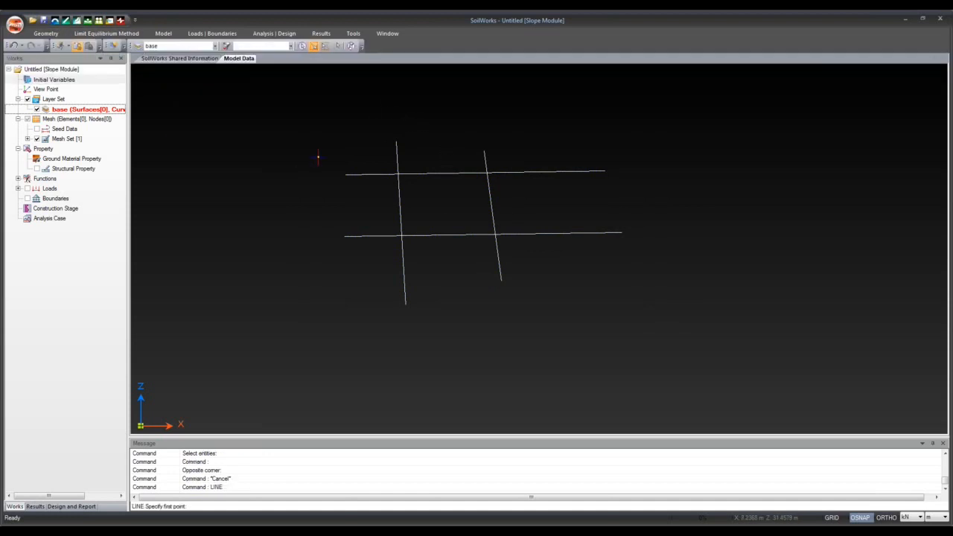
left_click(305, 125)
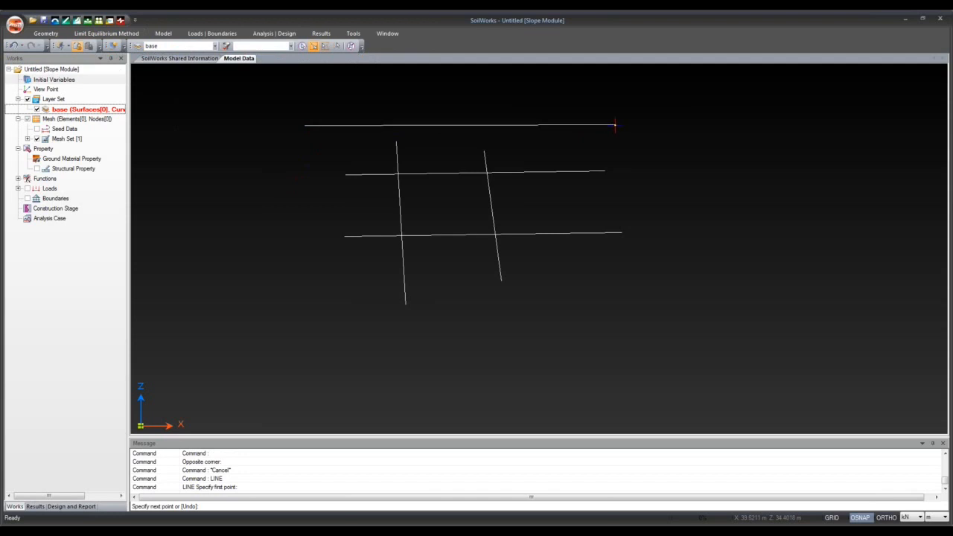
left_click(612, 124)
key("Escape")
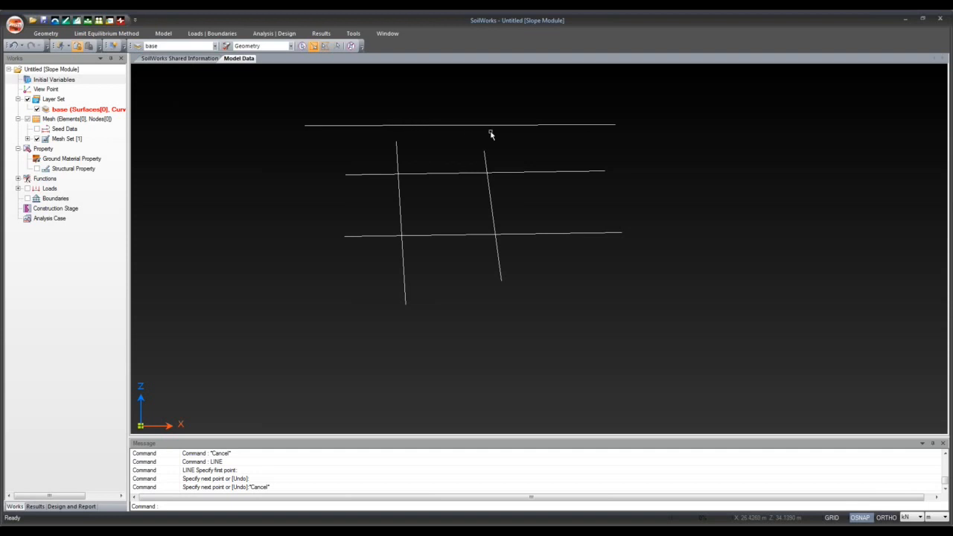
Extend the upper ends of both steep lines to the new top line, using that line as the boundary.
left_click(45, 33)
left_click(241, 65)
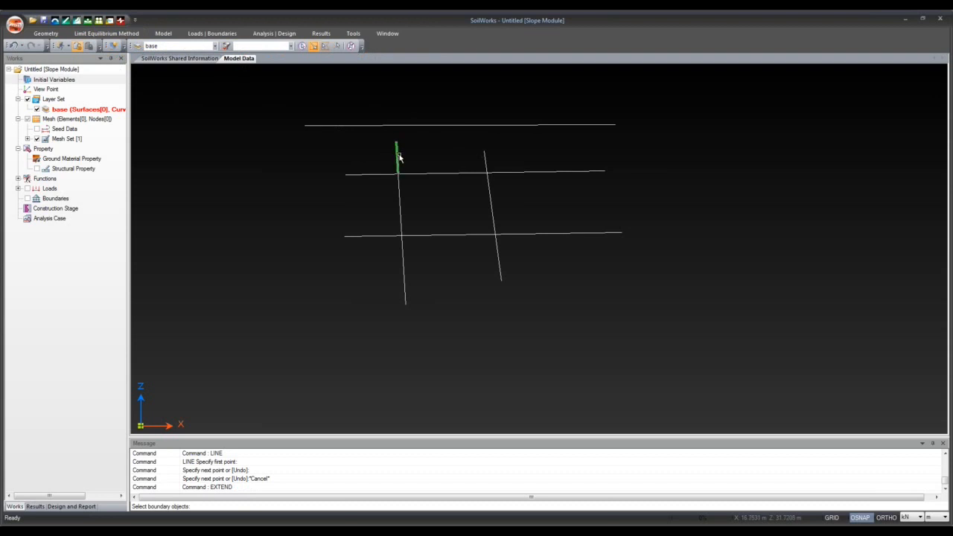
left_click(422, 124)
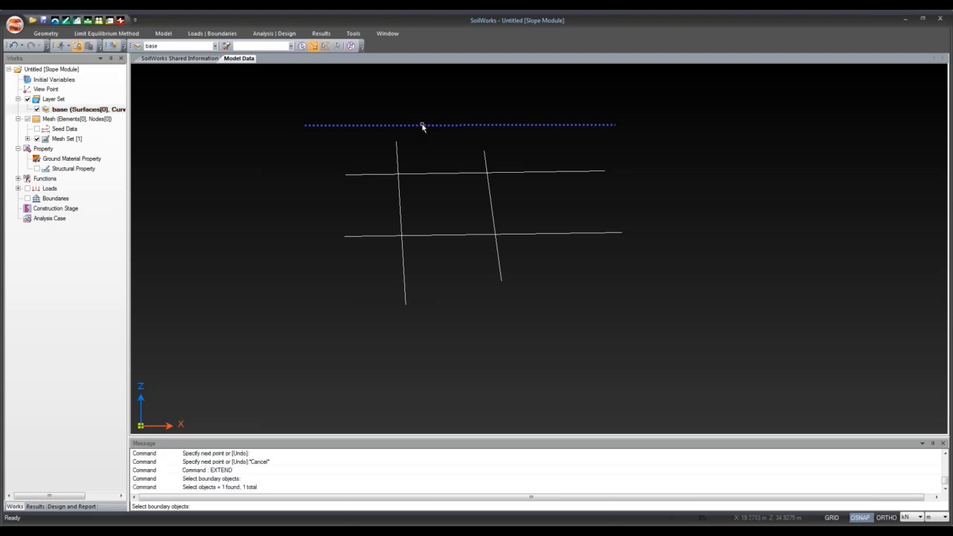
key("Return")
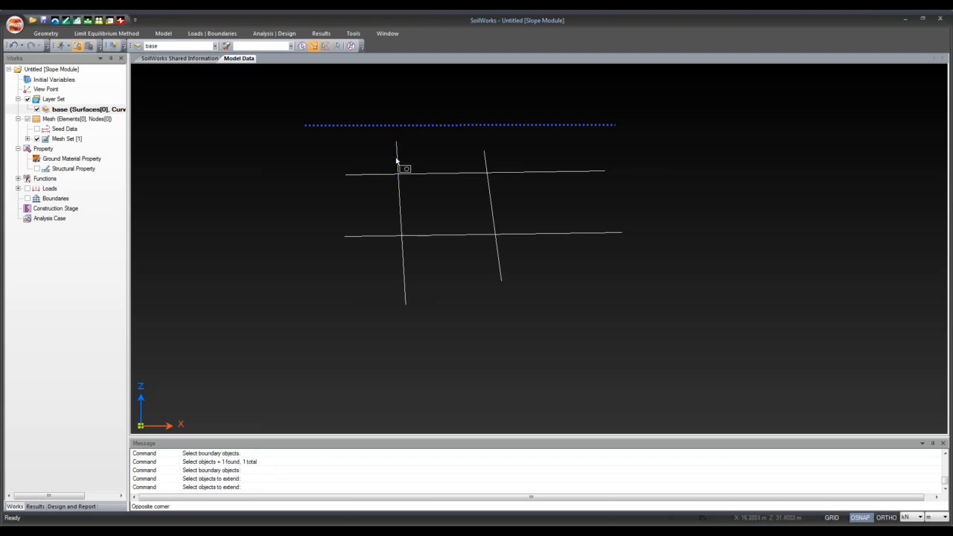
left_click(397, 157)
left_click(484, 161)
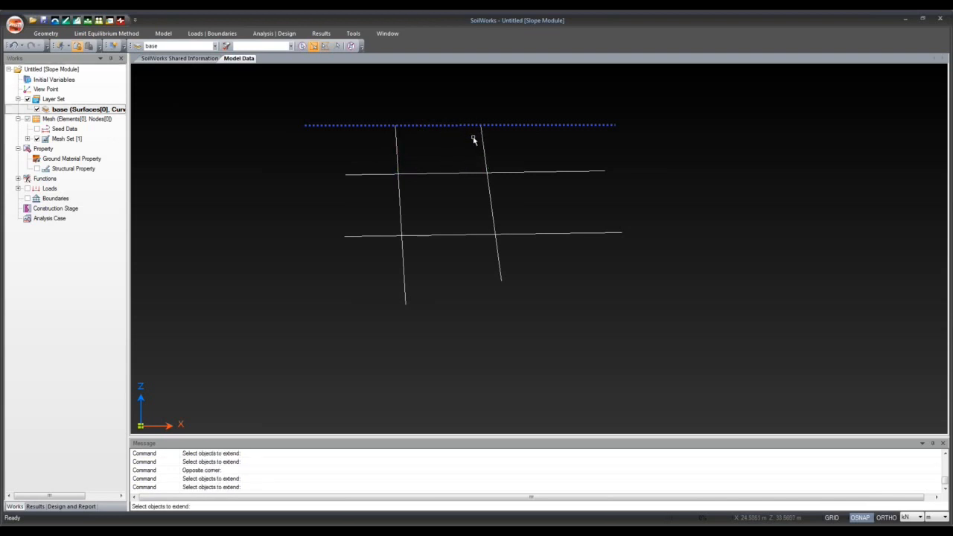
key("Escape")
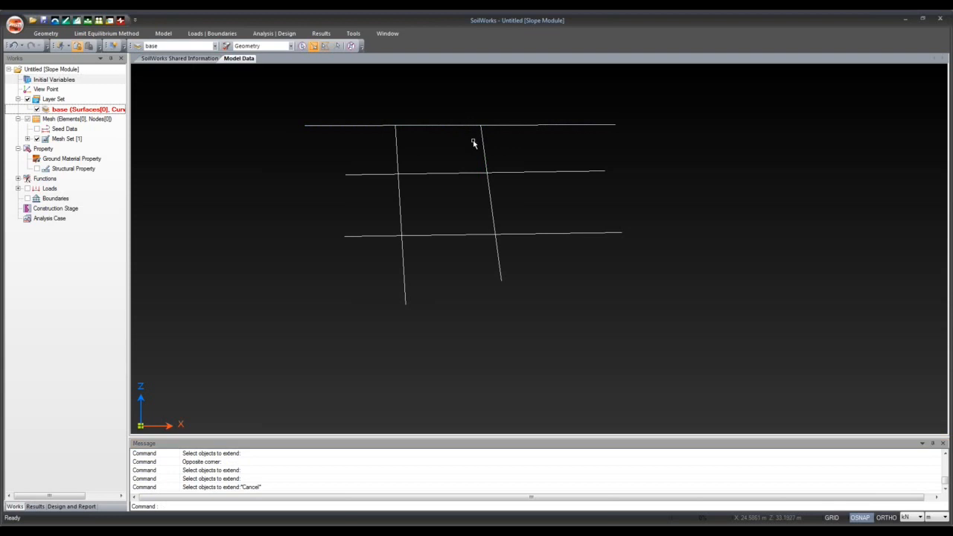
left_click(406, 128)
key("Escape")
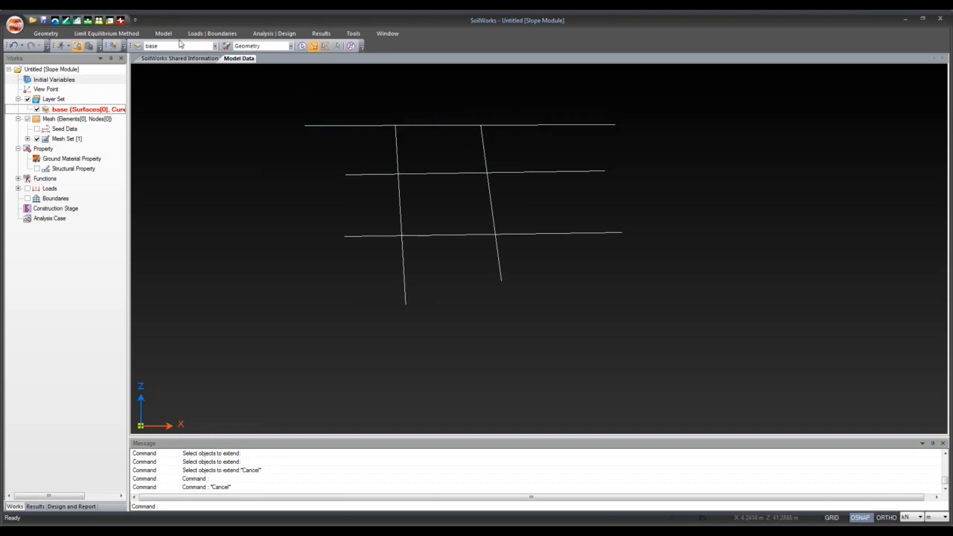
Intersect the top line with the steep lines to split it where they meet.
left_click(45, 33)
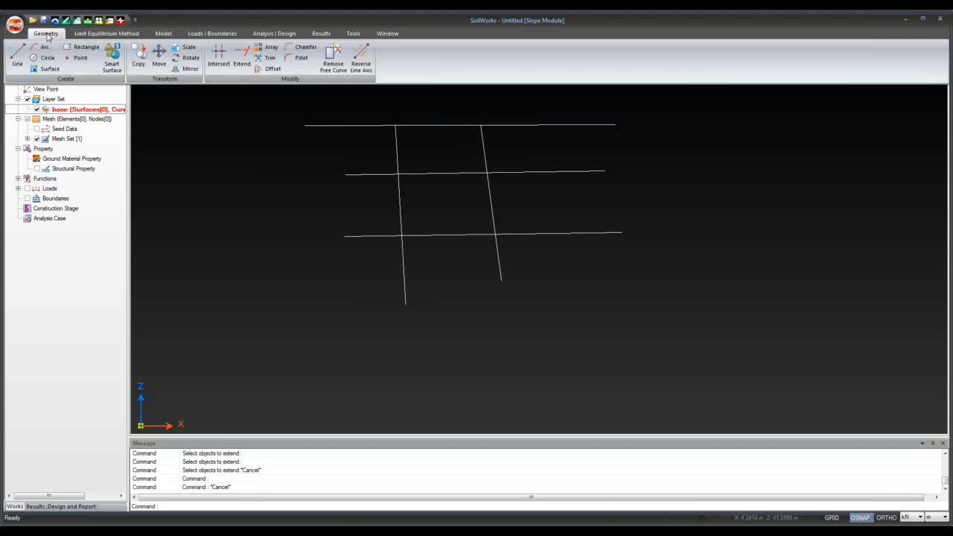
left_click(188, 67)
left_click_drag(277, 99, 623, 166)
left_click_drag(378, 116, 524, 331)
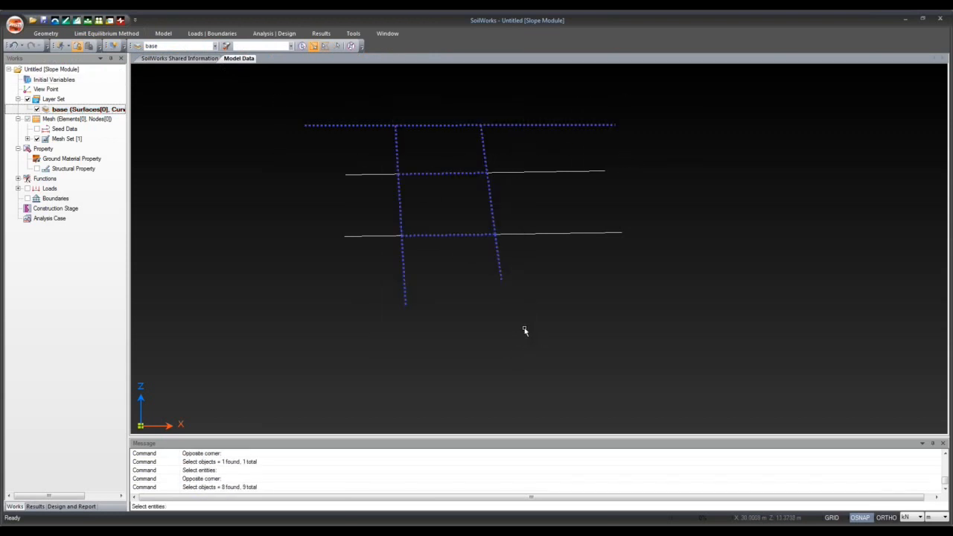
key("Return")
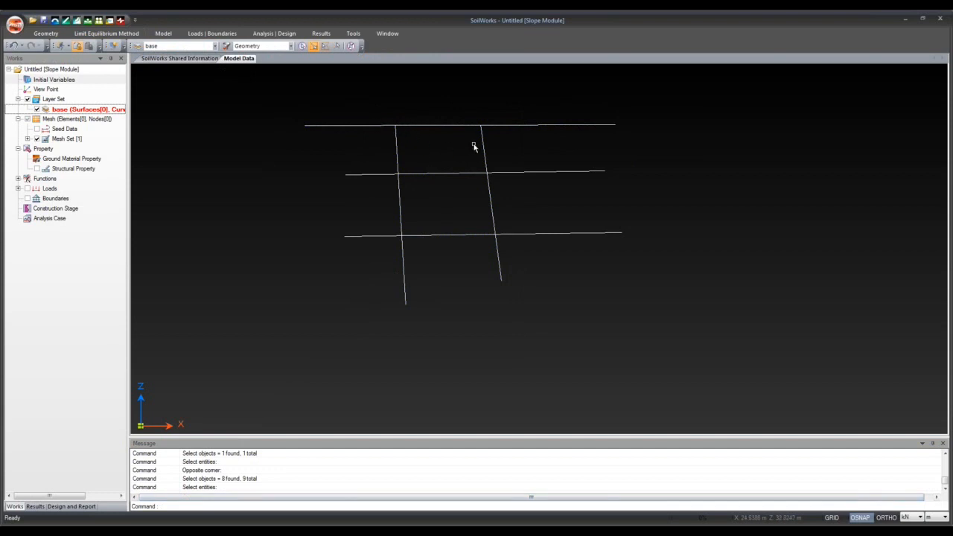
left_click(45, 34)
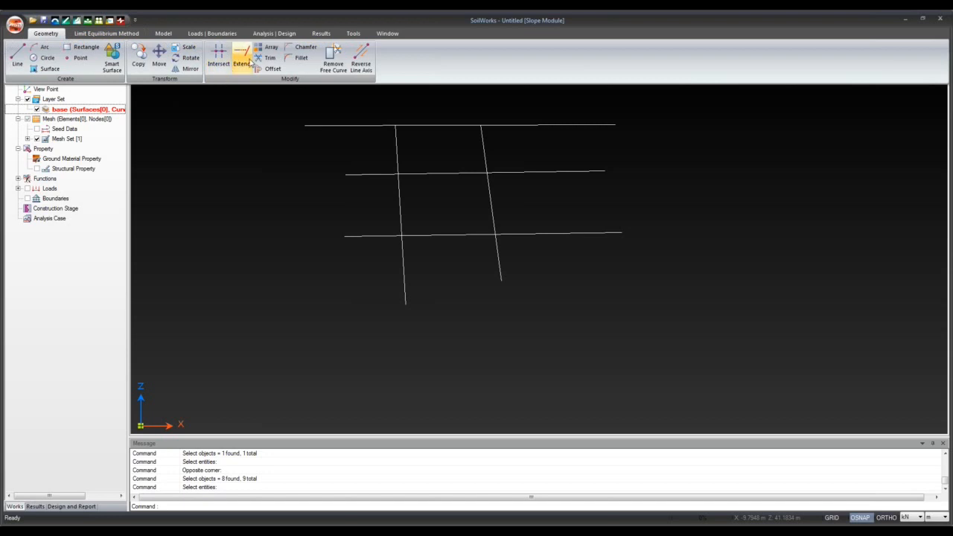
left_click(268, 48)
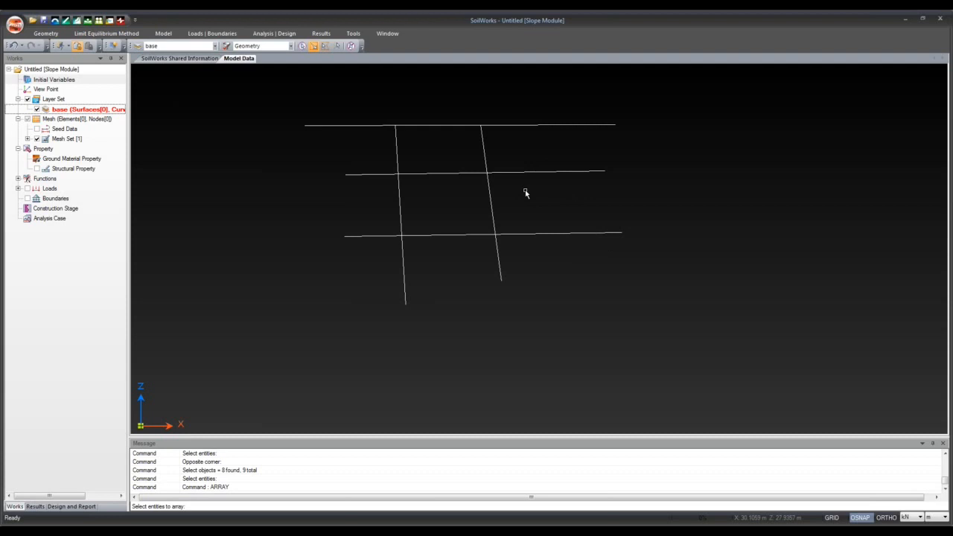
left_click(380, 154)
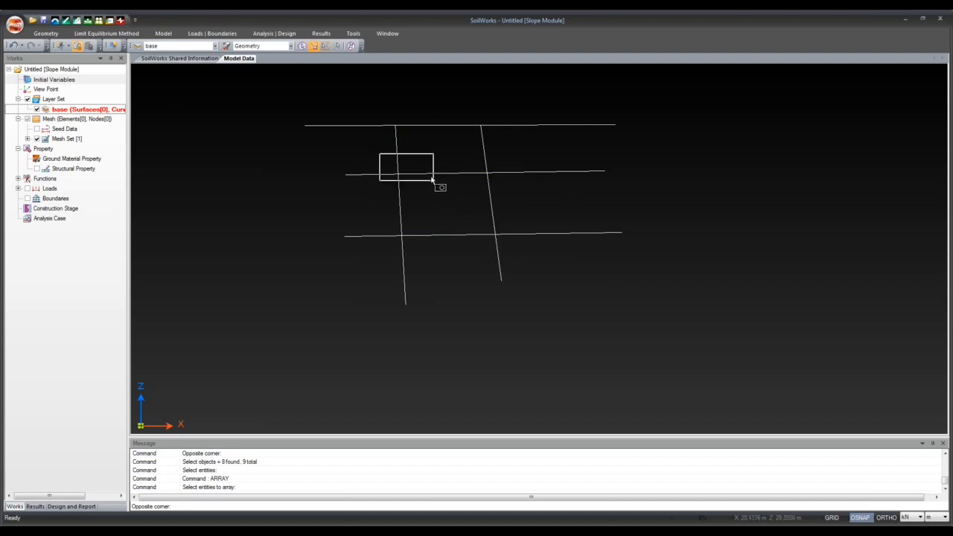
key("Escape")
left_click(358, 137)
left_click(322, 112)
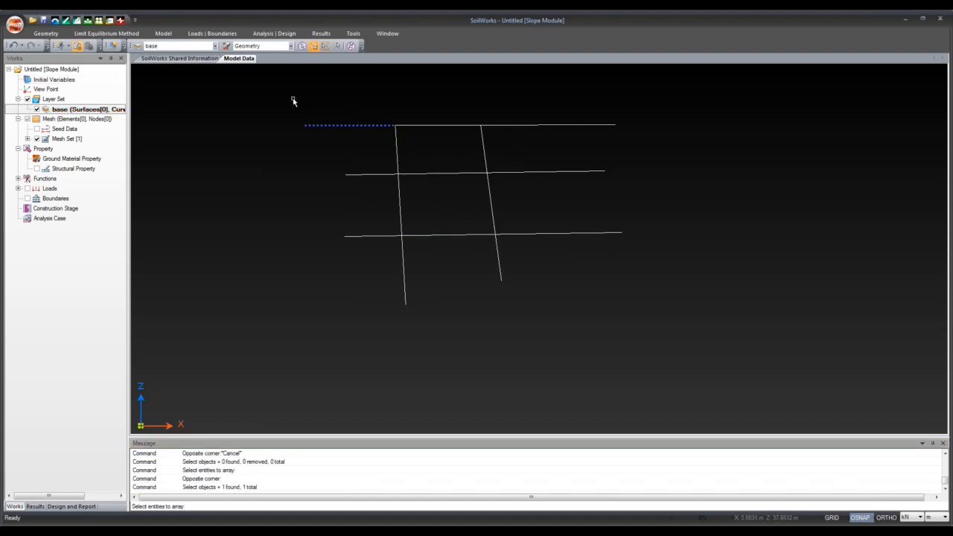
left_click(443, 126)
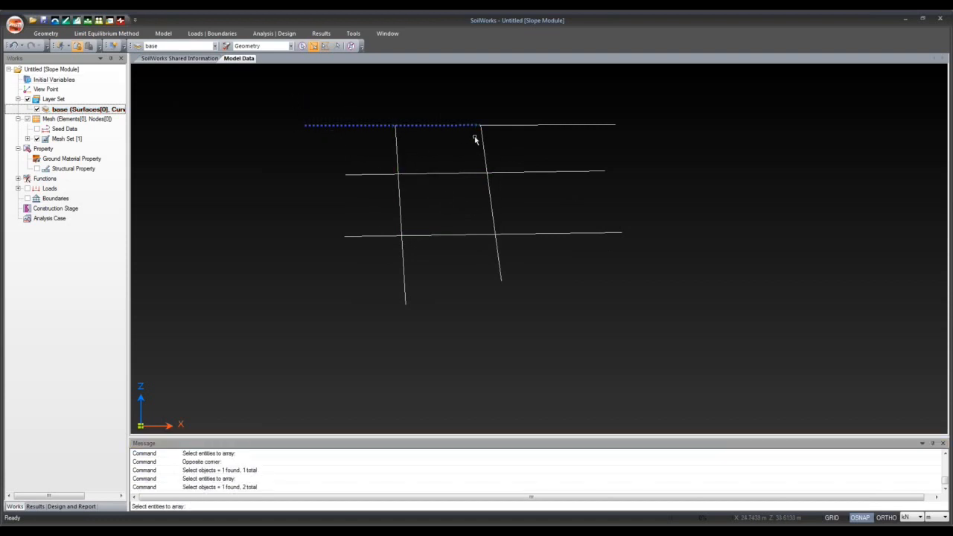
left_click(497, 128)
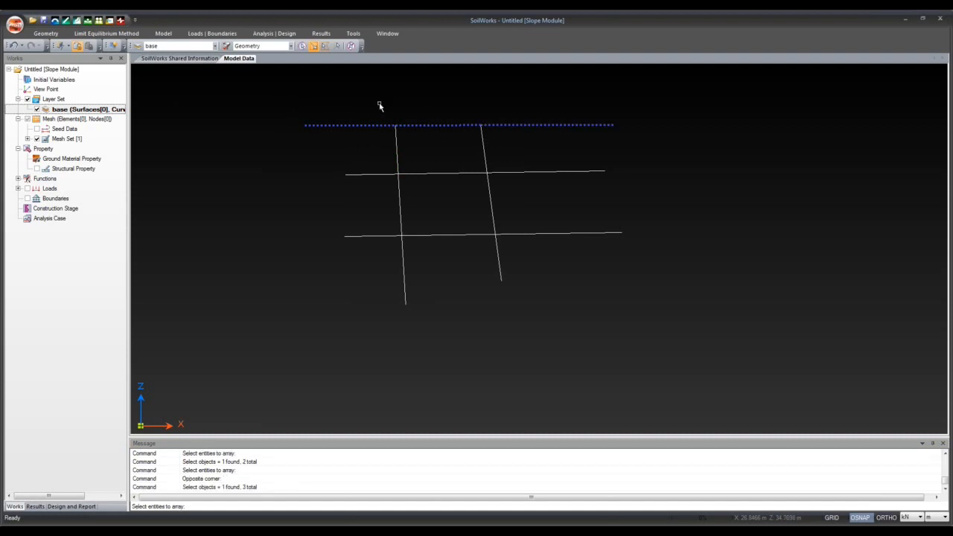
left_click(272, 91)
left_click(648, 334)
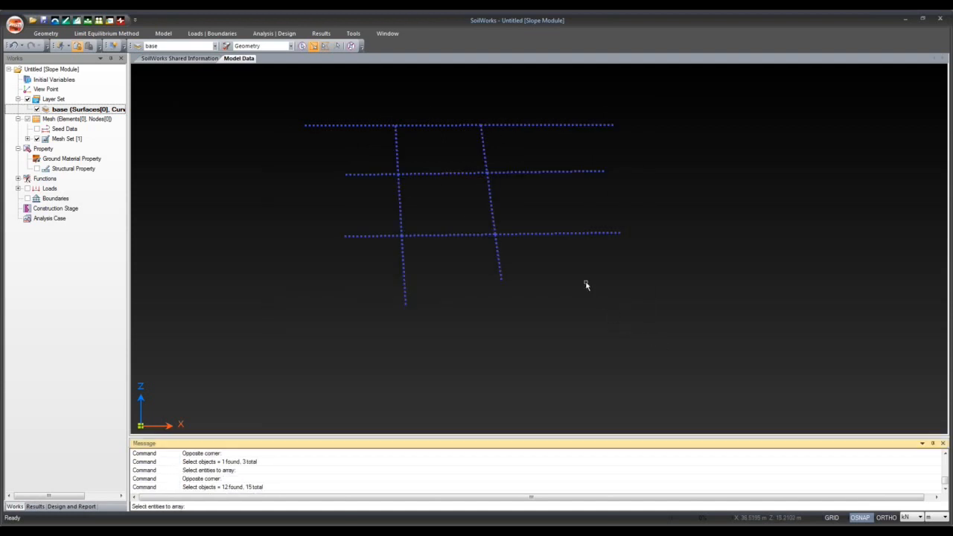
key("Escape")
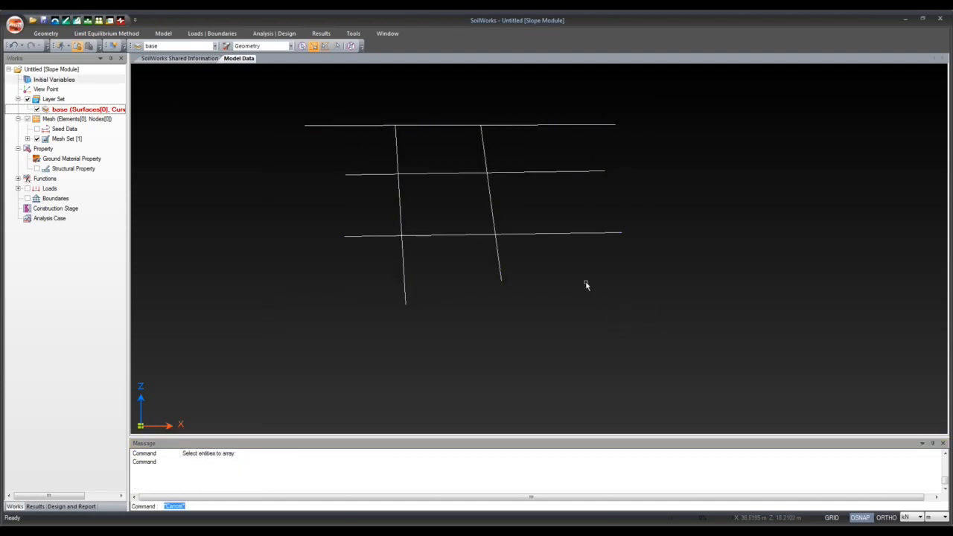
Delete all the intersecting lines from the drawing area.
left_click(289, 99)
left_click(645, 313)
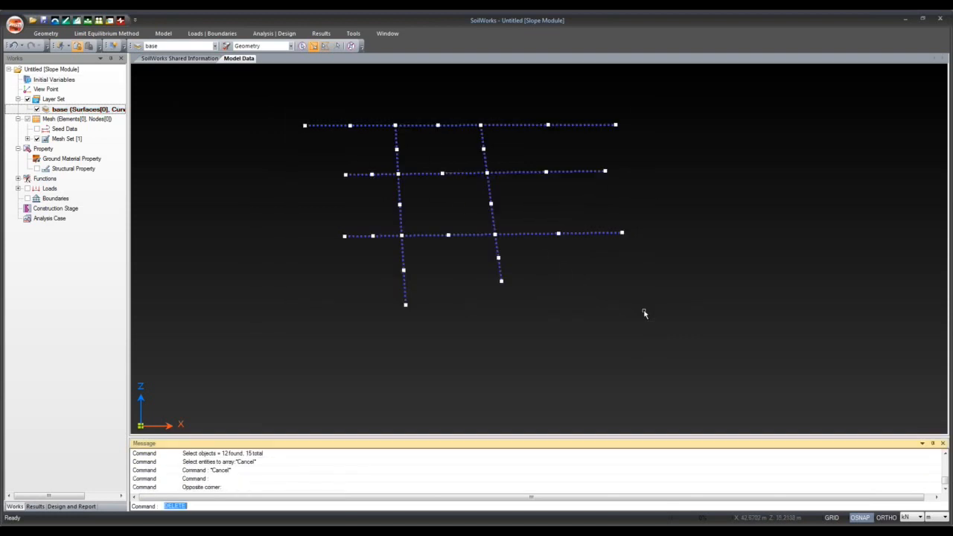
key("Delete")
Draw a nearly square rectangle by two opposite corners in the empty drawing area.
left_click(45, 33)
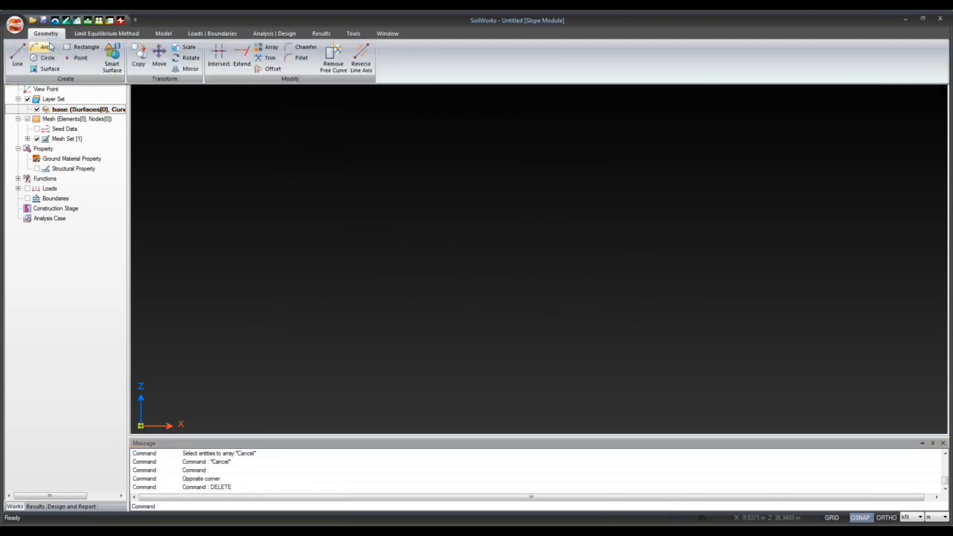
left_click(84, 47)
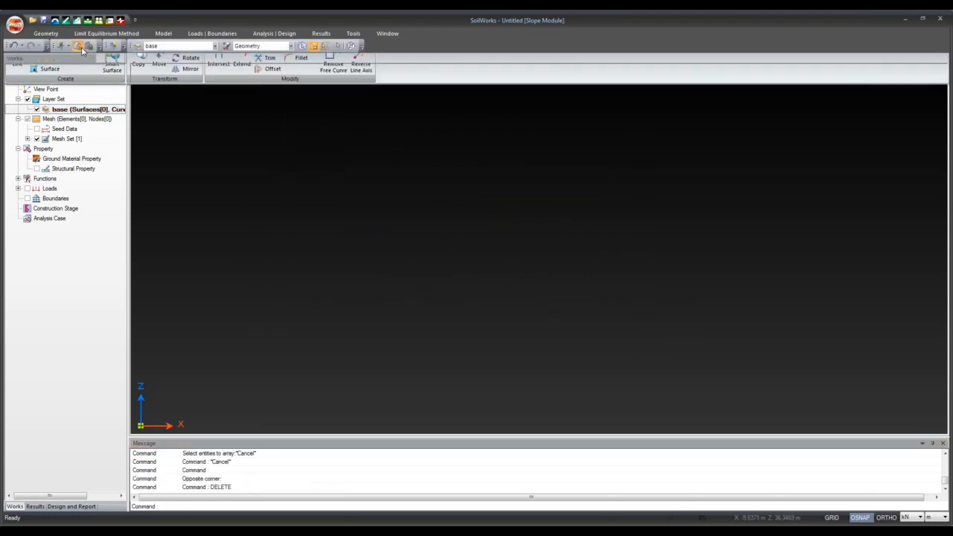
left_click(359, 181)
left_click(472, 283)
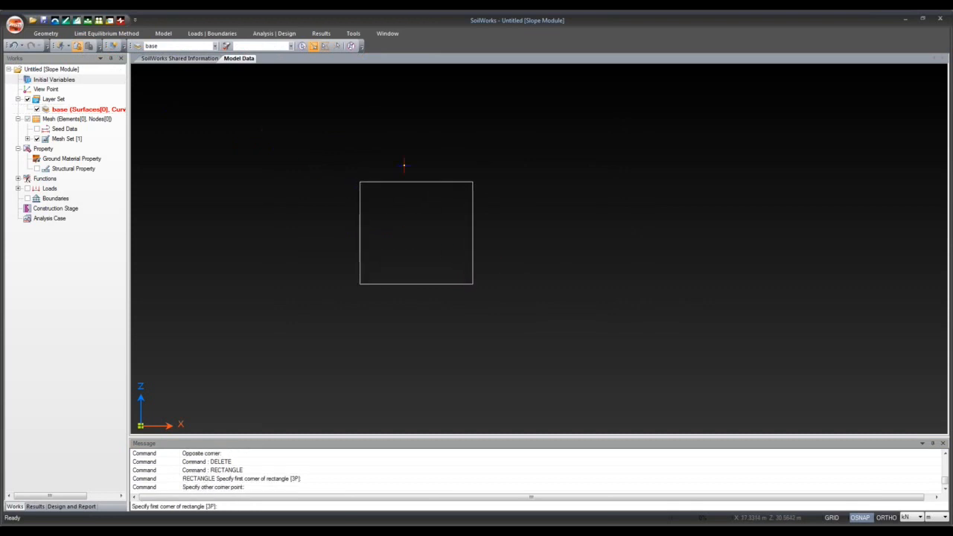
Array the whole rectangle in 3 rows and 3 columns, with a vertical distance of 2 m and a horizontal distance of 2 m.
left_click(45, 33)
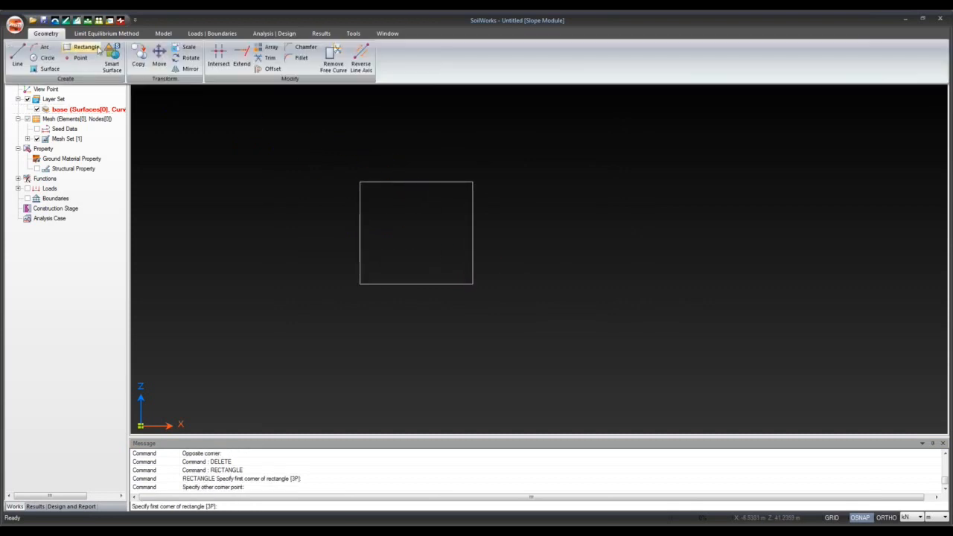
left_click(270, 48)
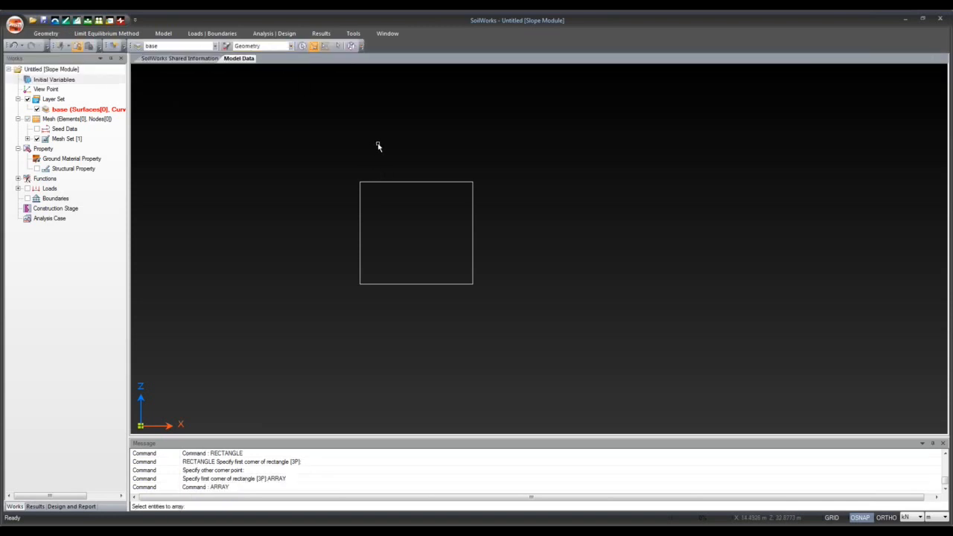
left_click(345, 134)
left_click(521, 320)
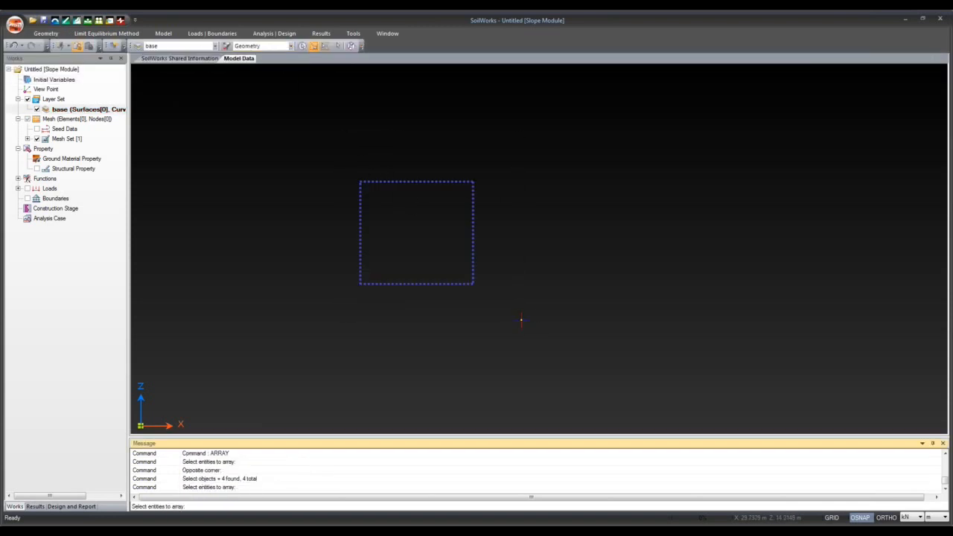
key("Return")
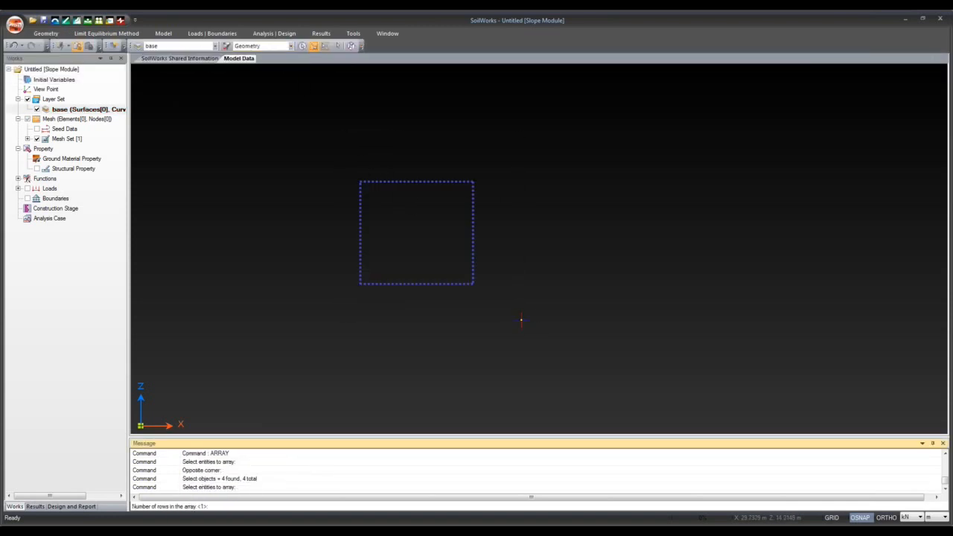
left_click(191, 506)
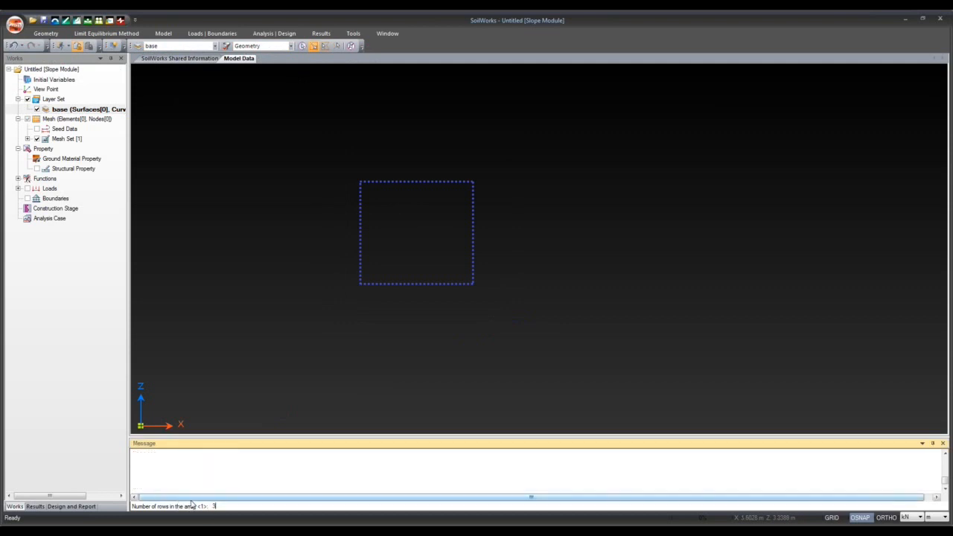
type("3")
key("Return")
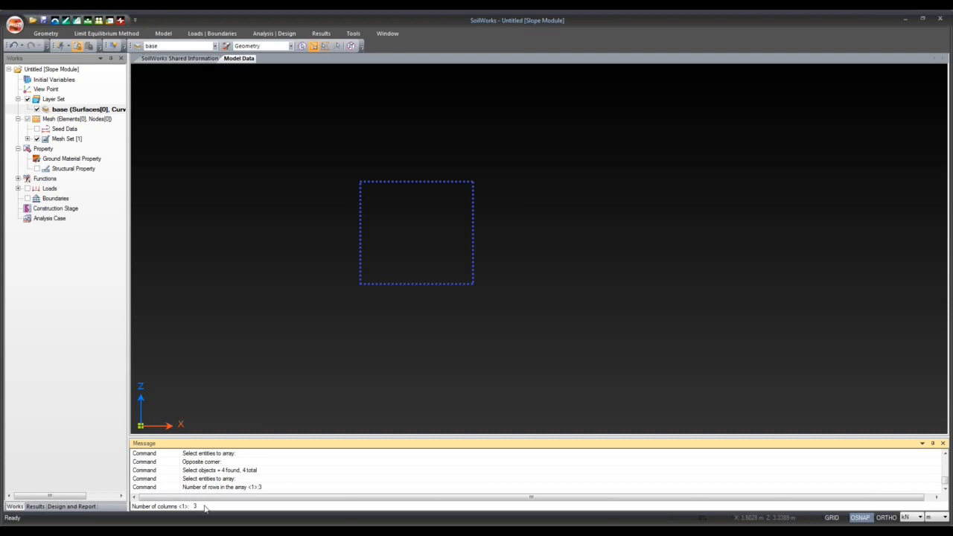
key("Return")
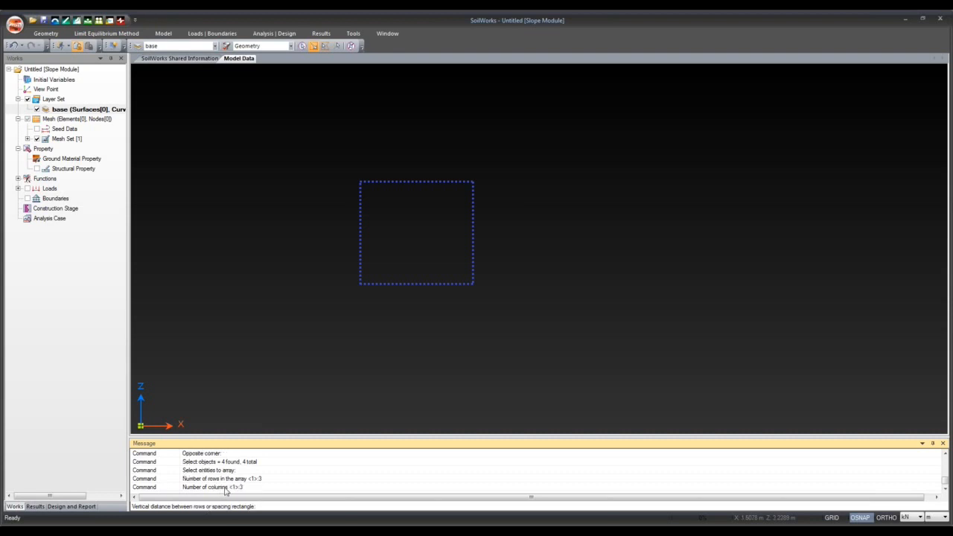
key("Return")
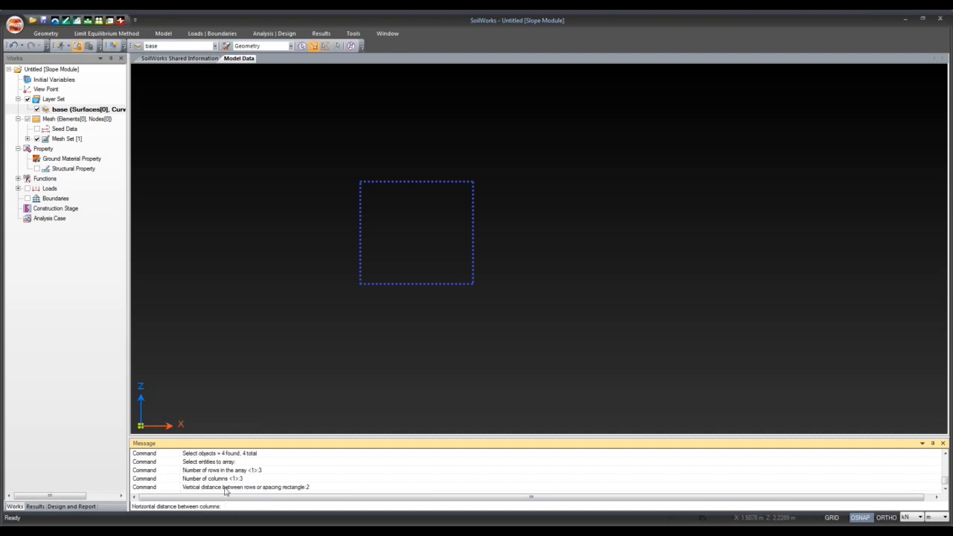
key("Return")
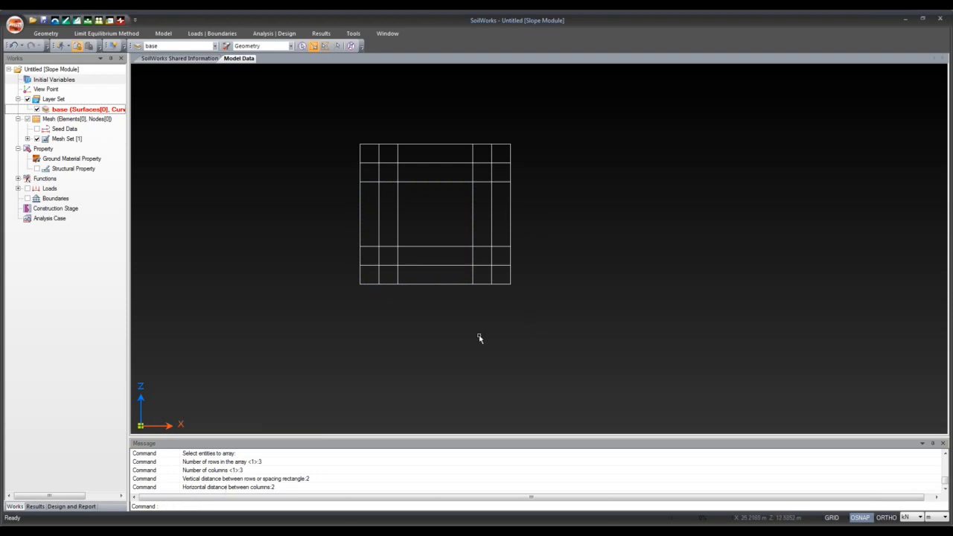
Examine the overlapping rectangles of the array up close and as a whole.
scroll(487, 344, "up", 5)
scroll(474, 339, "down", 3)
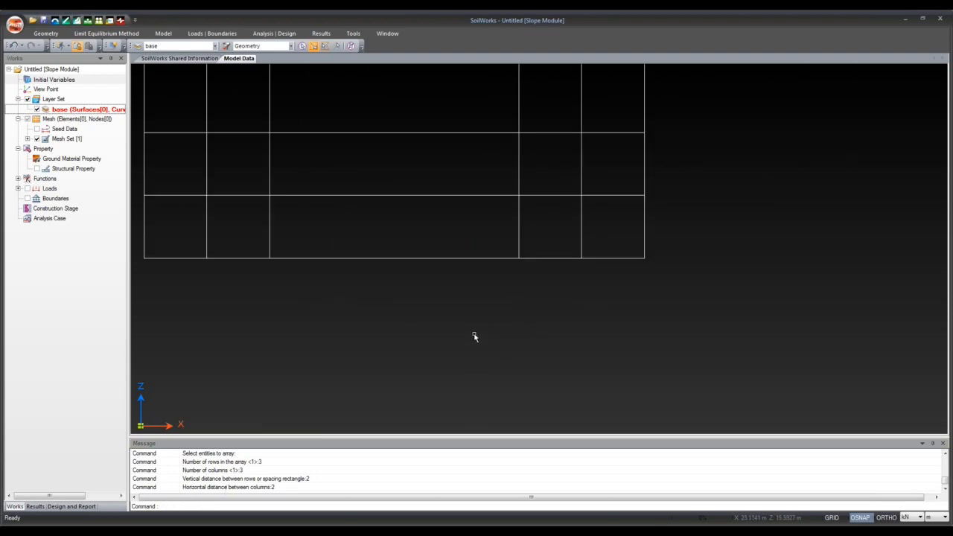
middle_click_drag(501, 393, 439, 255)
scroll(461, 290, "down", 1)
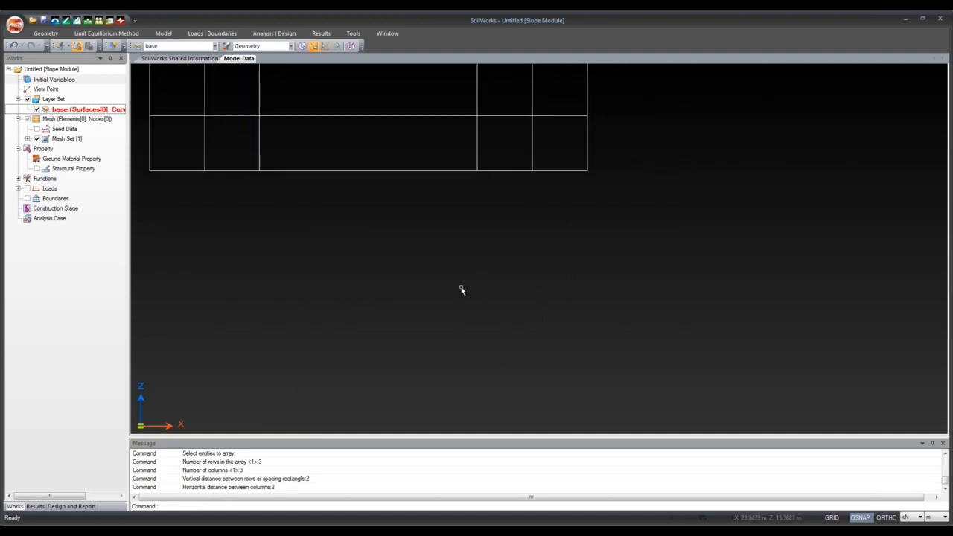
middle_click_drag(532, 376, 556, 400)
middle_click_drag(478, 227, 563, 348)
scroll(562, 347, "down", 1)
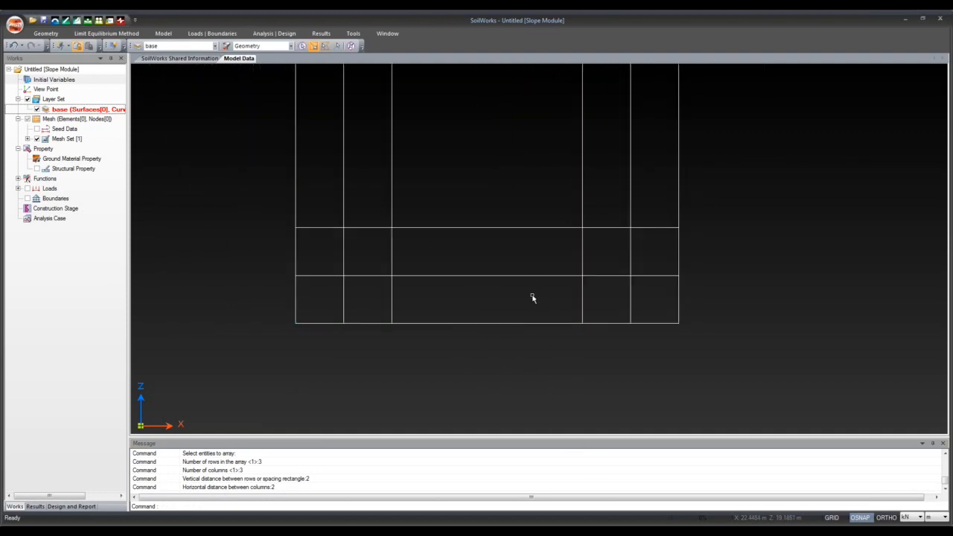
middle_click_drag(531, 296, 533, 382)
scroll(518, 302, "down", 3)
scroll(514, 298, "up", 2)
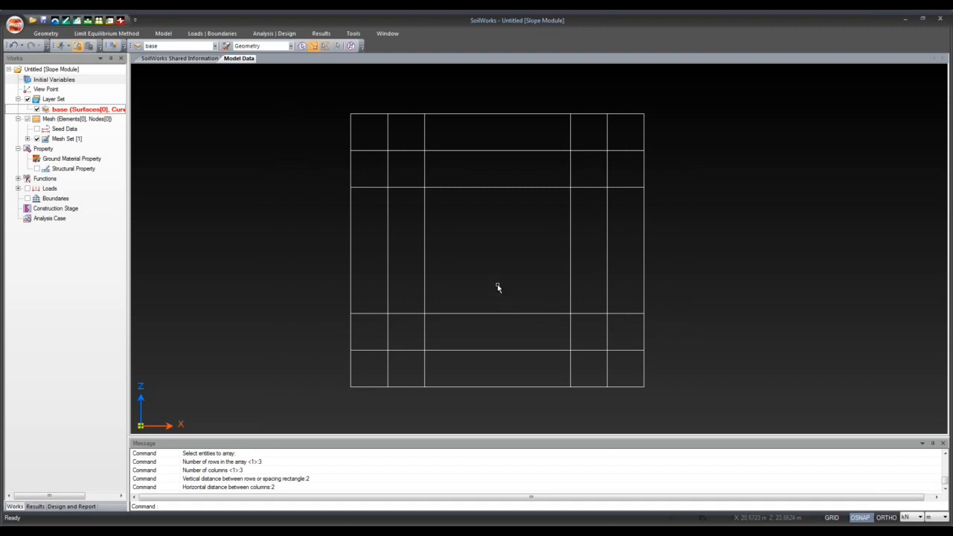
middle_click_drag(497, 287, 472, 292)
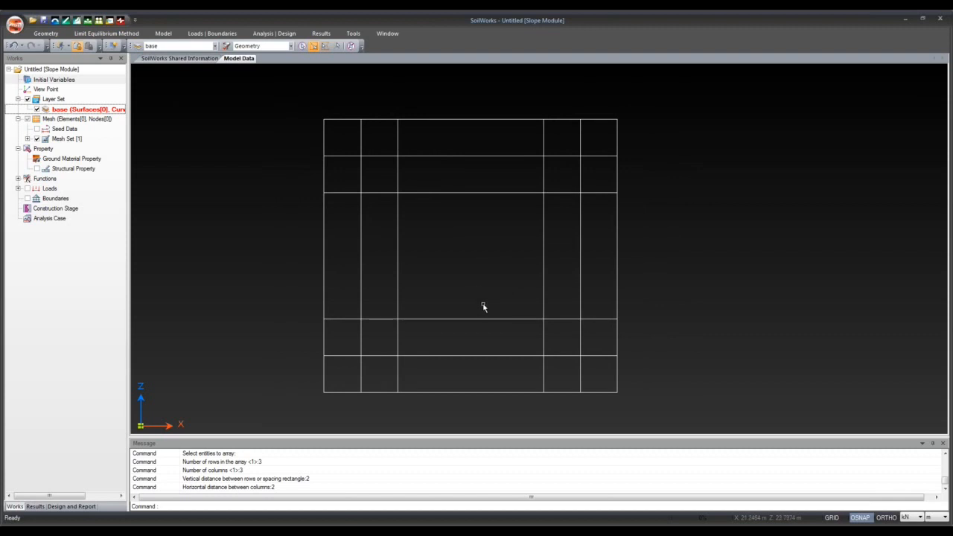
Try to trim the inner vertical lines on the left of the grid against the third horizontal line from the top.
left_click(304, 104)
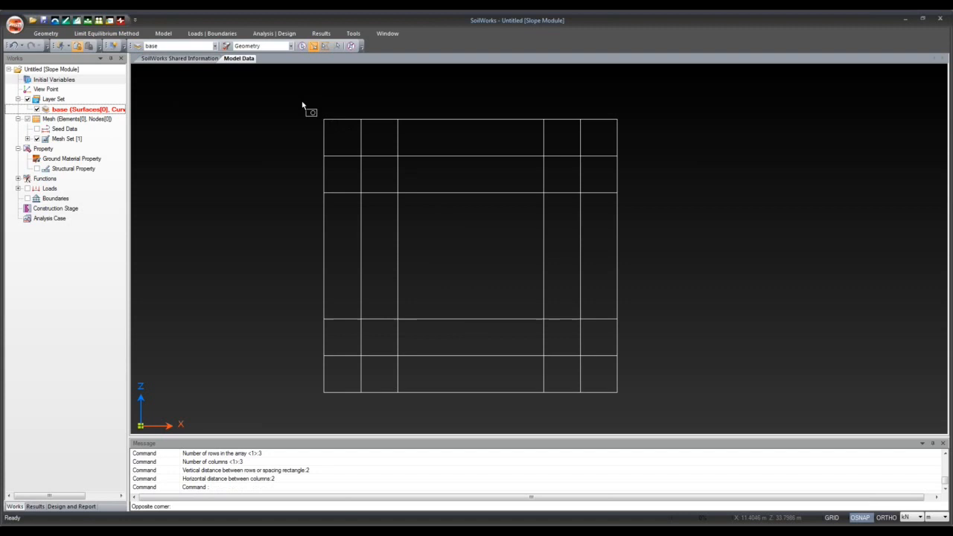
left_click(677, 406)
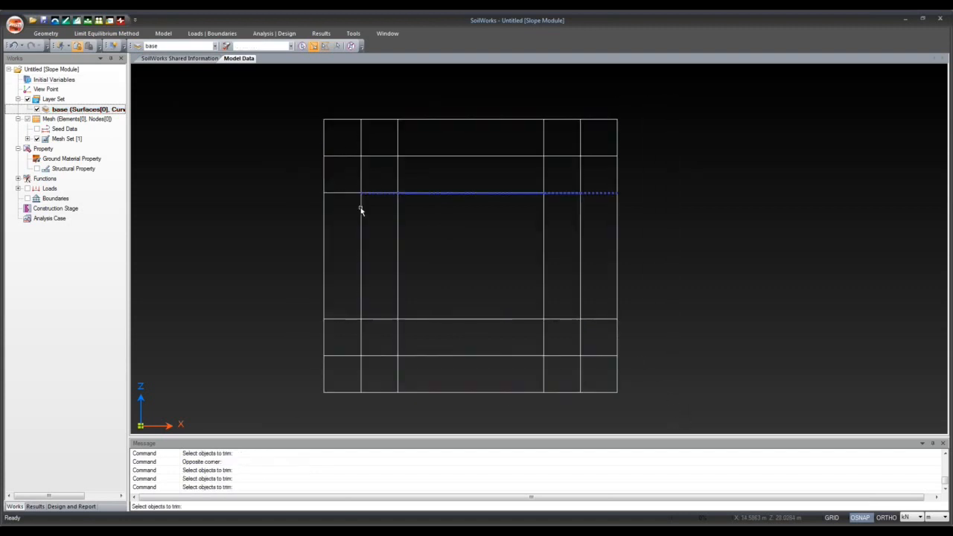
left_click(361, 209)
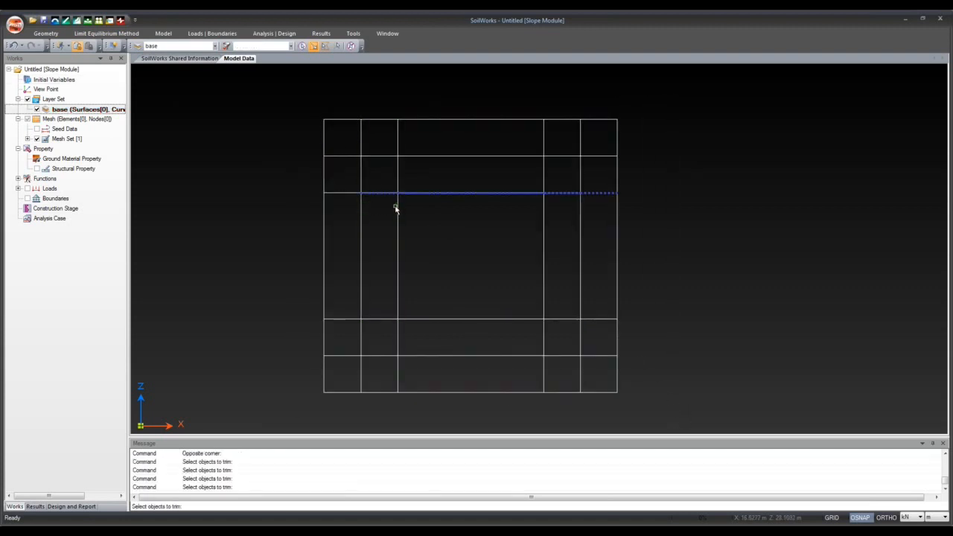
key("Escape")
Try to trim the third horizontal line from the top using the grid's outer left vertical line as the cutting edge.
left_click(176, 506)
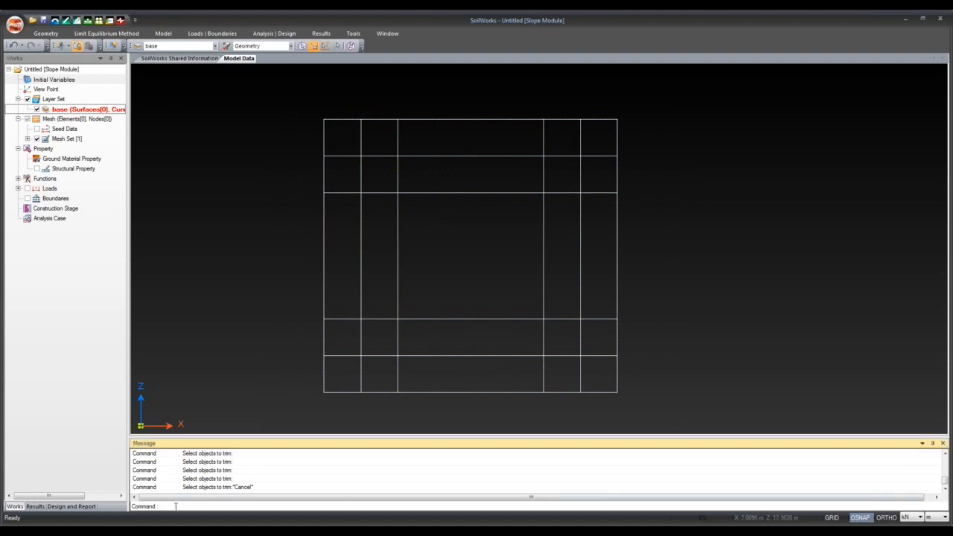
type("trim")
key("Return")
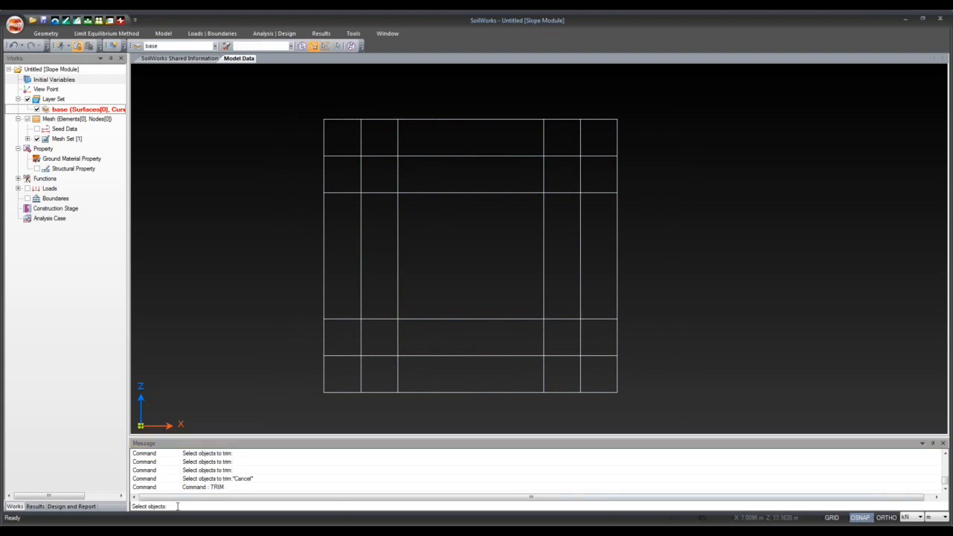
left_click(326, 208)
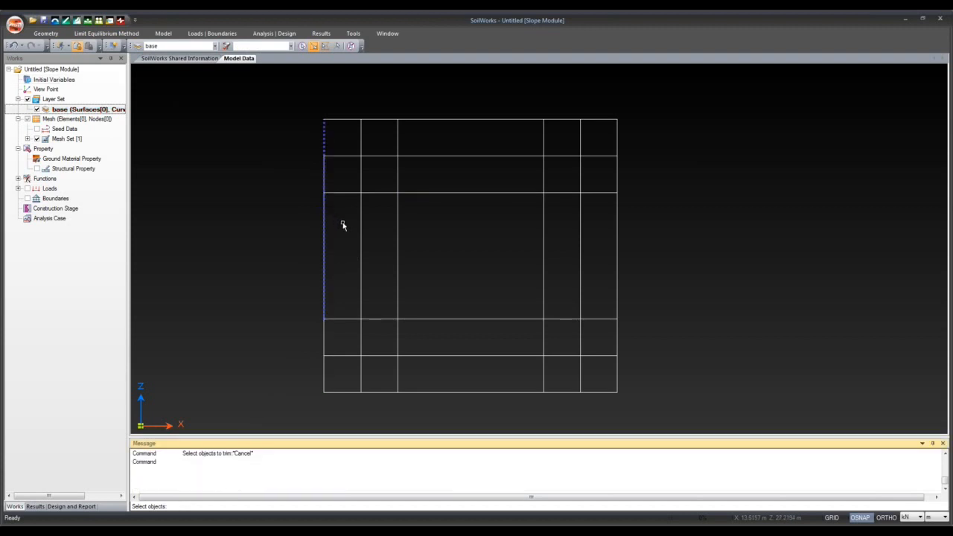
key("Return")
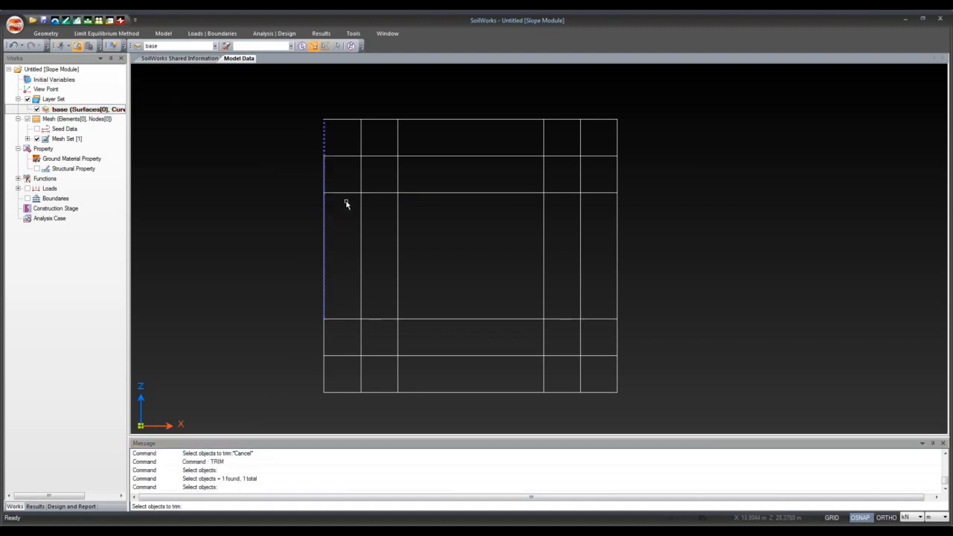
left_click(337, 194)
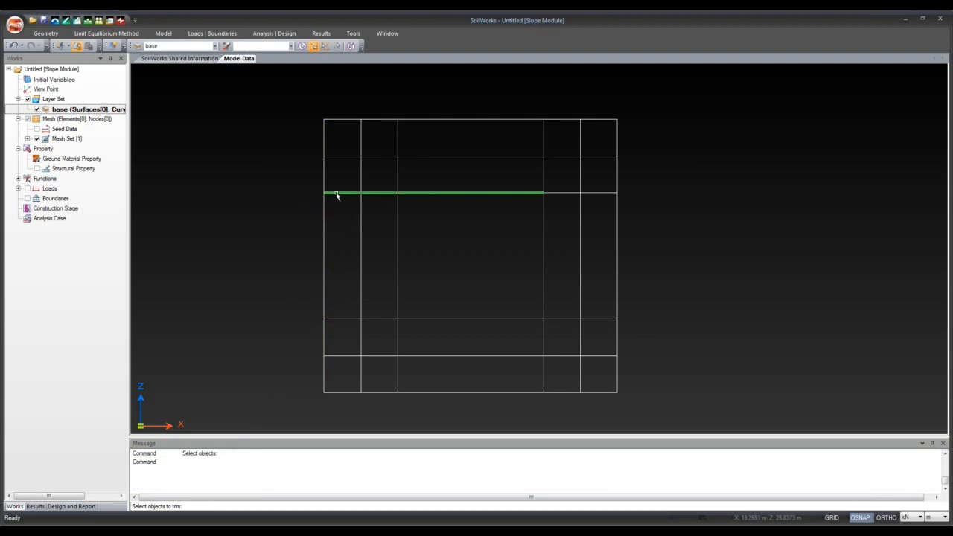
left_click(276, 100)
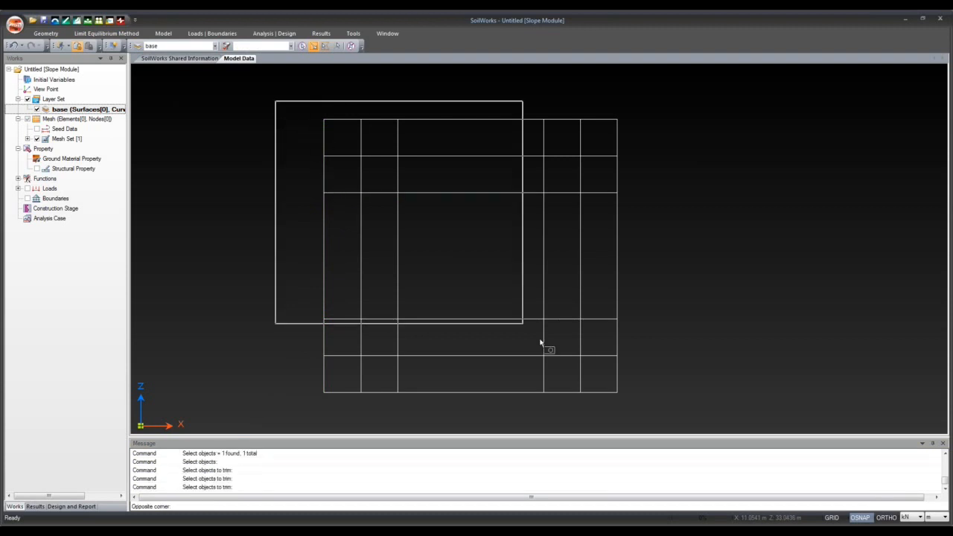
left_click(662, 412)
left_click(657, 407)
left_click(310, 117)
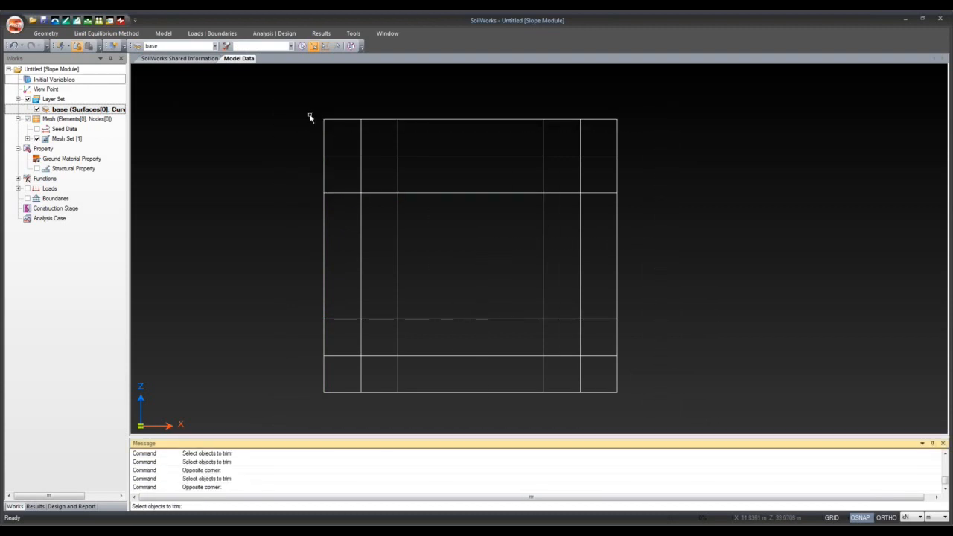
key("Escape")
Delete the whole grid of overlapping rectangles.
left_click(306, 103)
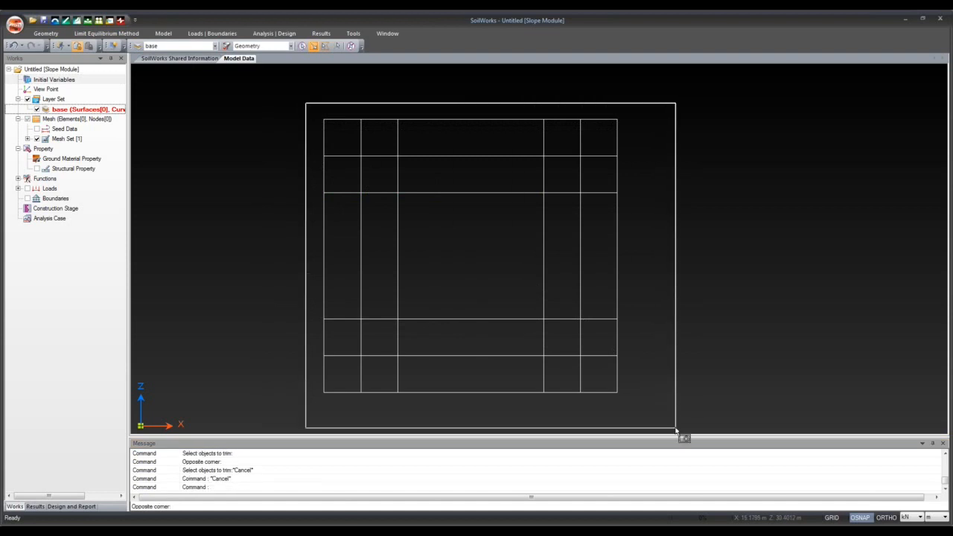
left_click(659, 414)
key("Delete")
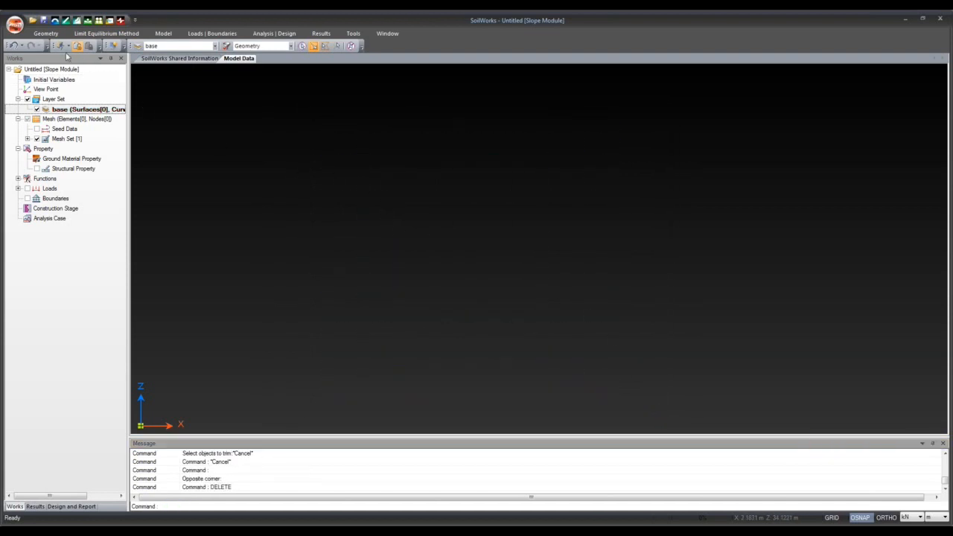
Draw a single, nearly horizontal line in the empty drawing area.
left_click(46, 32)
left_click(39, 49)
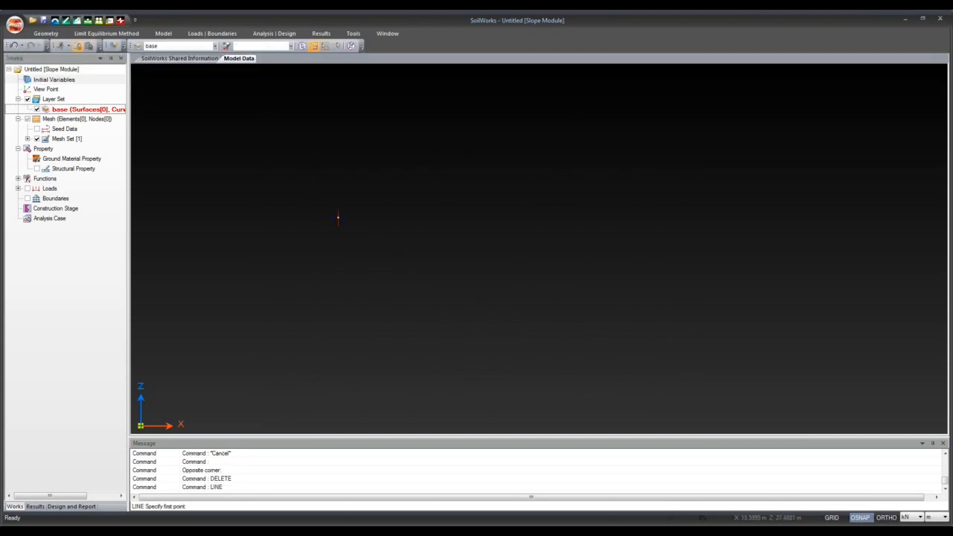
left_click(338, 218)
left_click(497, 219)
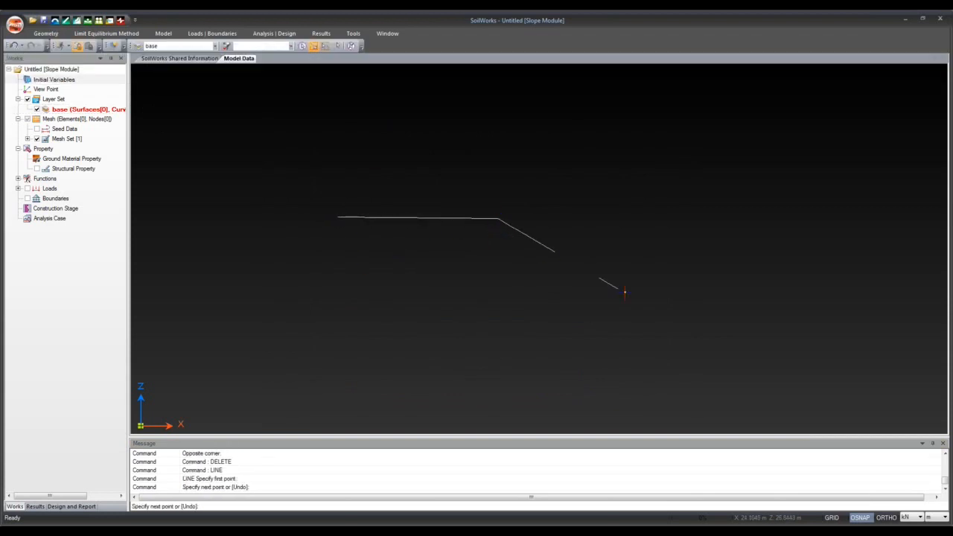
key("Escape")
Draw a steep, nearly vertical line that crosses the horizontal line near its right end.
left_click(45, 33)
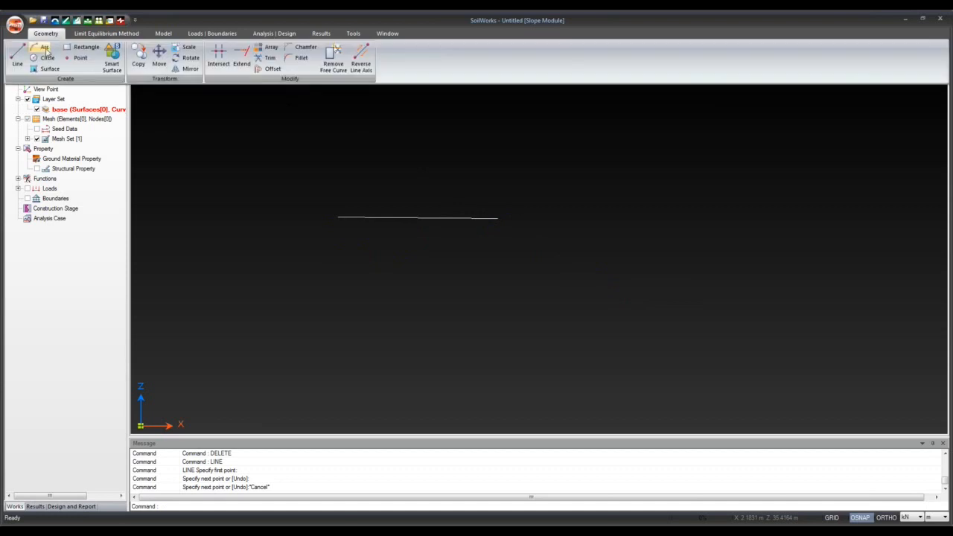
left_click(38, 49)
left_click(455, 213)
left_click(446, 285)
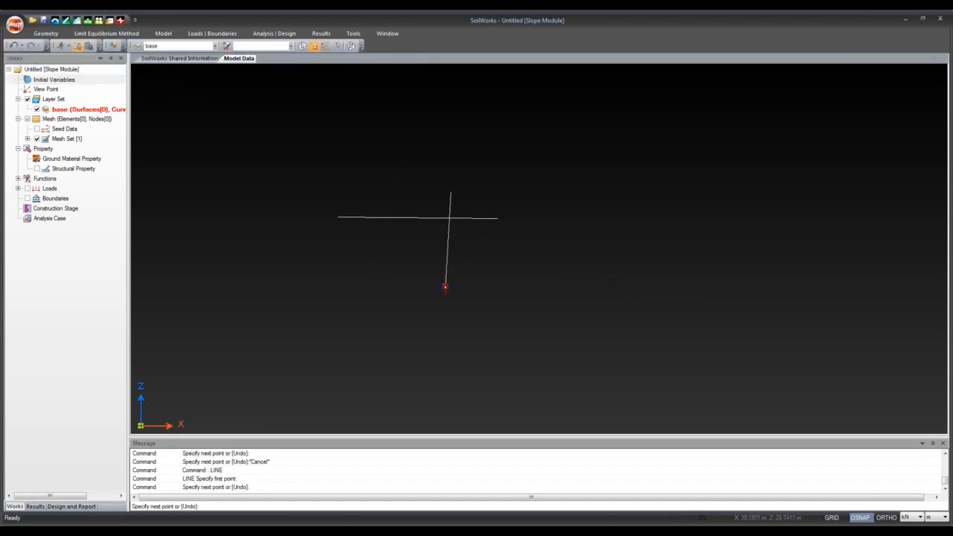
key("Return")
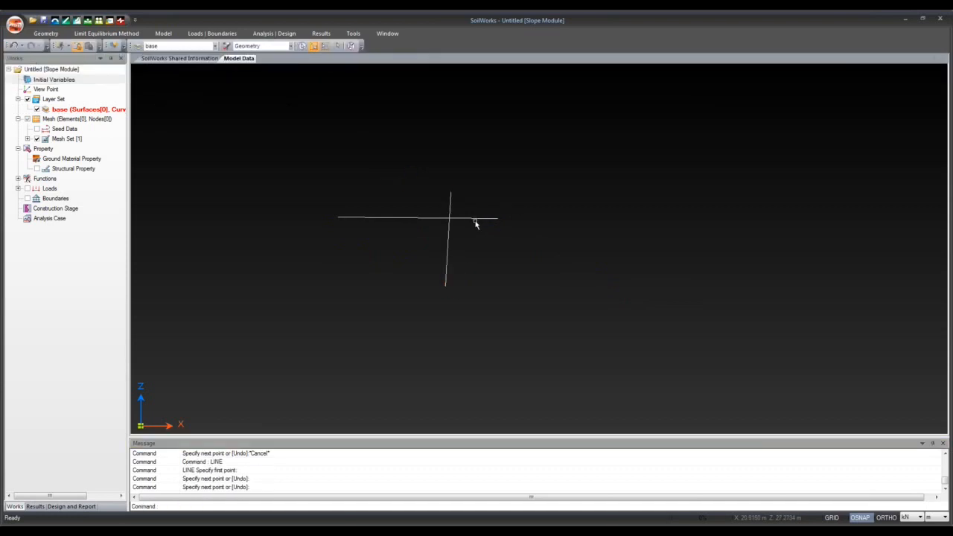
Trim off the part of the horizontal line right of the steep line, using the steep line as the cutting edge.
left_click(45, 33)
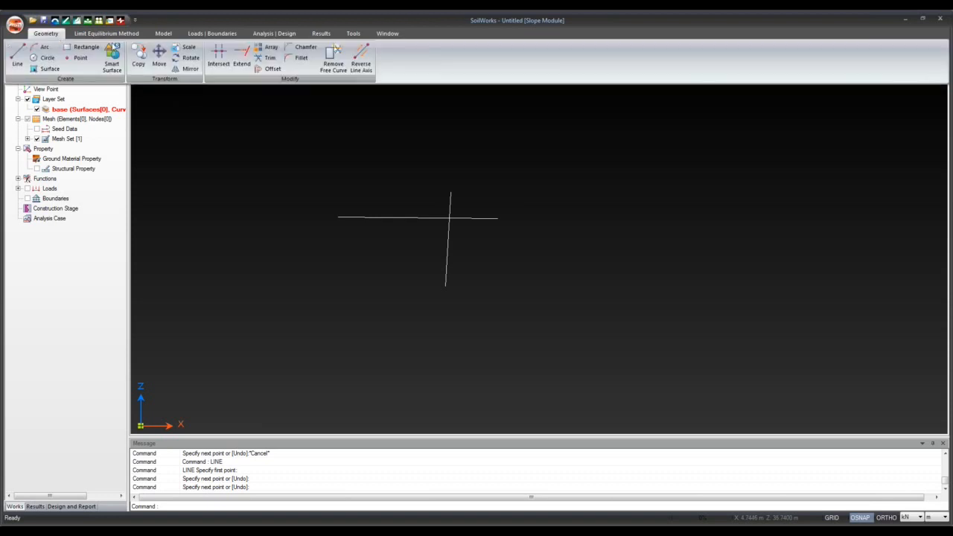
left_click(268, 57)
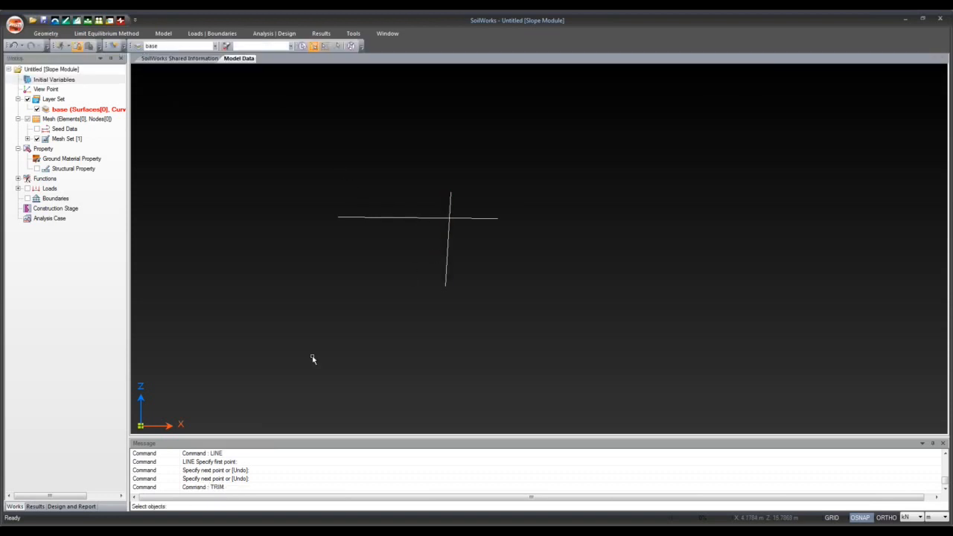
left_click(447, 250)
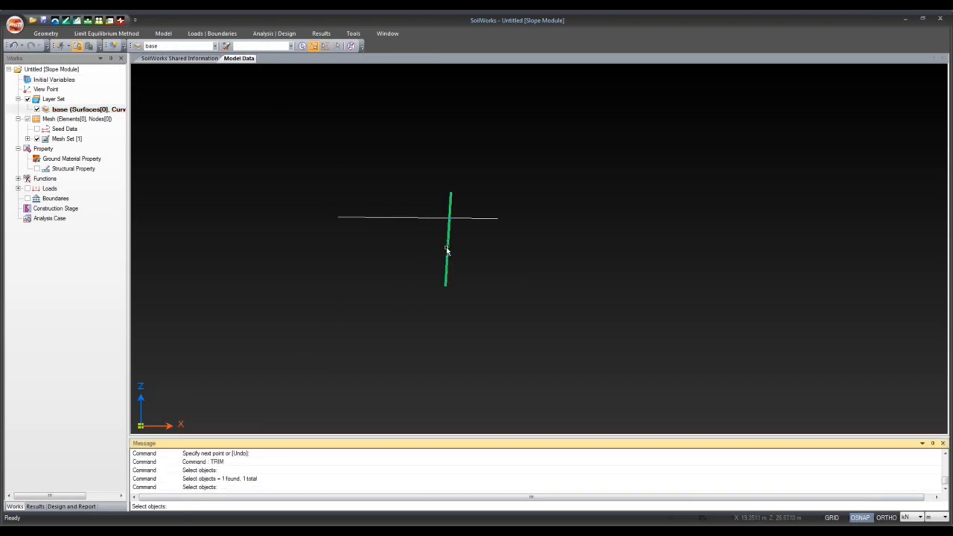
key("Return")
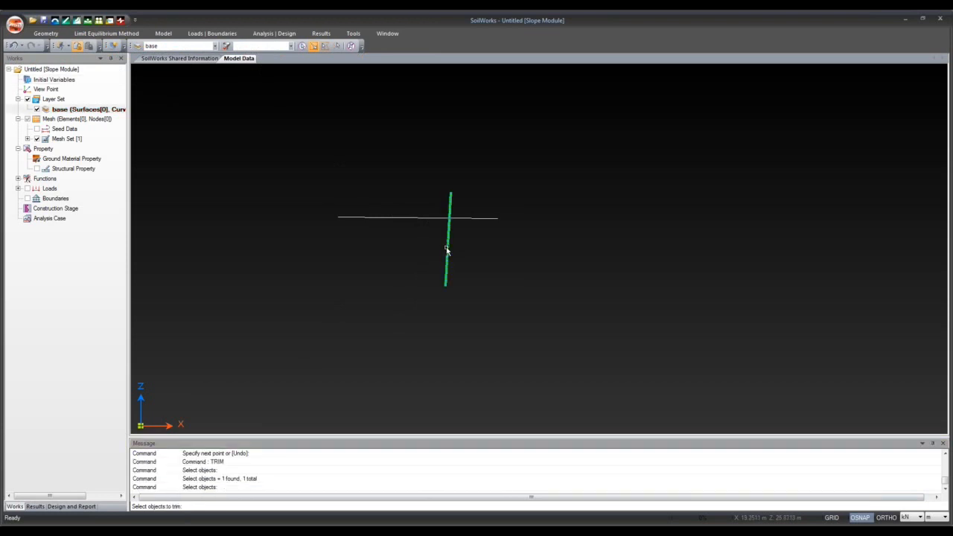
left_click(477, 217)
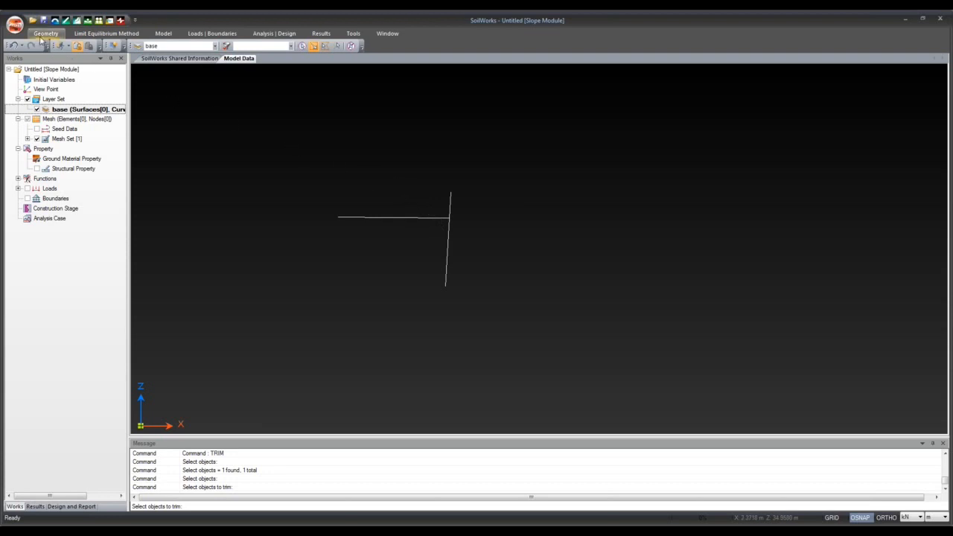
left_click(43, 35)
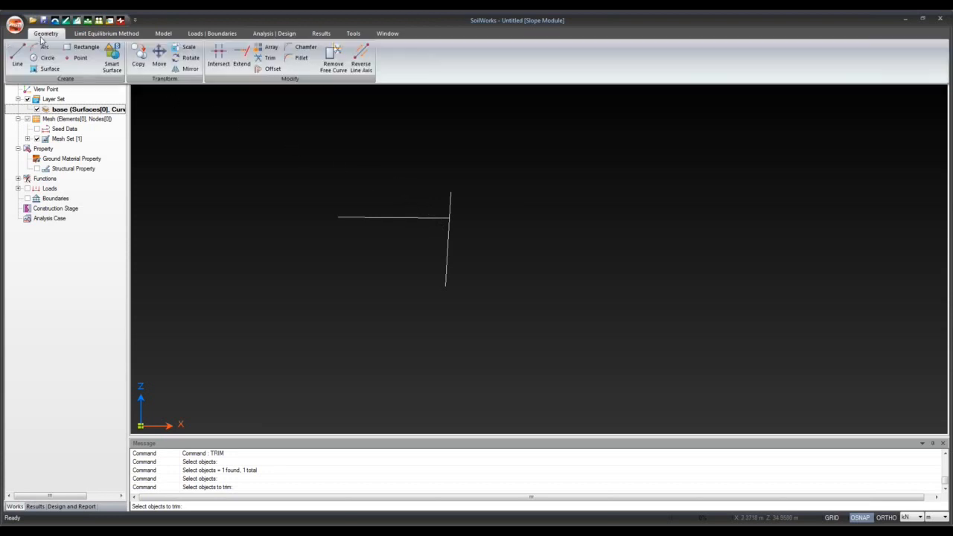
left_click(270, 70)
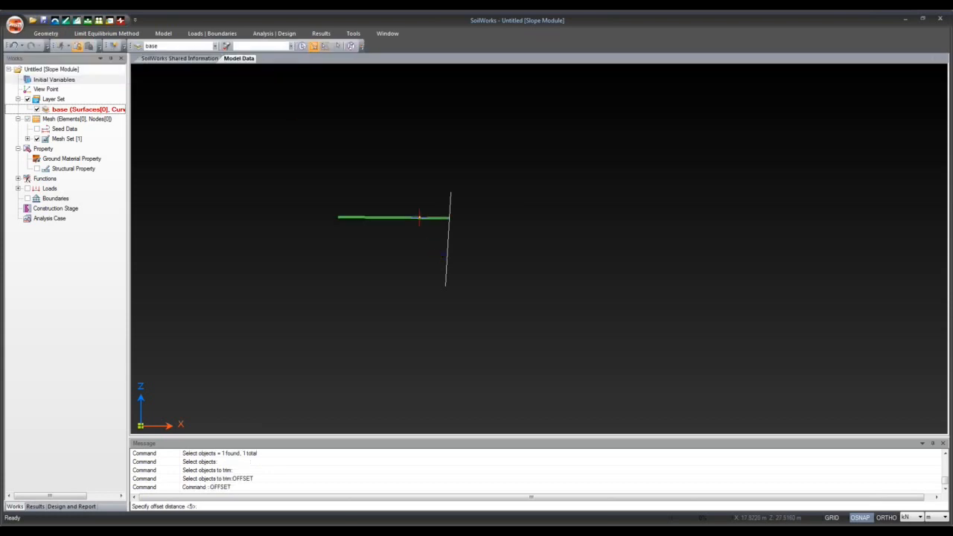
left_click(419, 217)
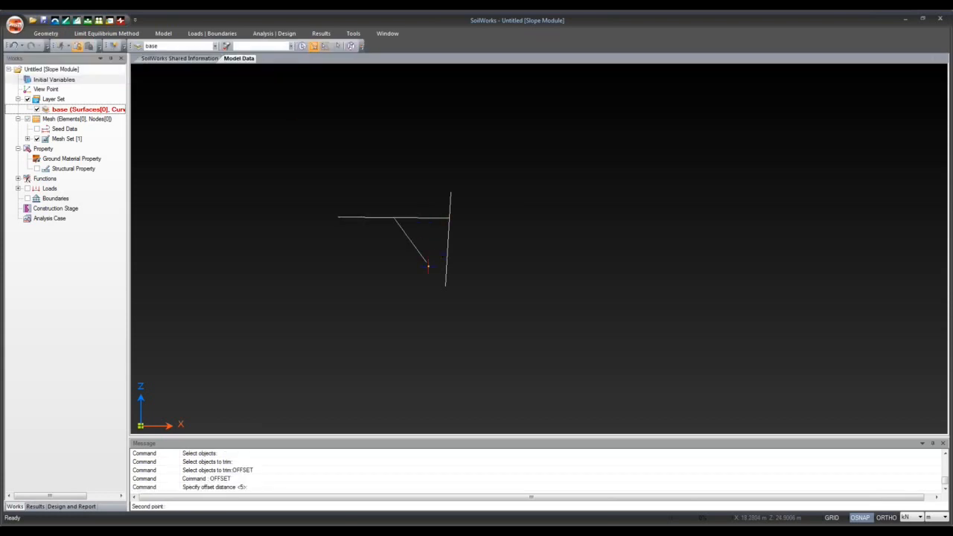
left_click(400, 222)
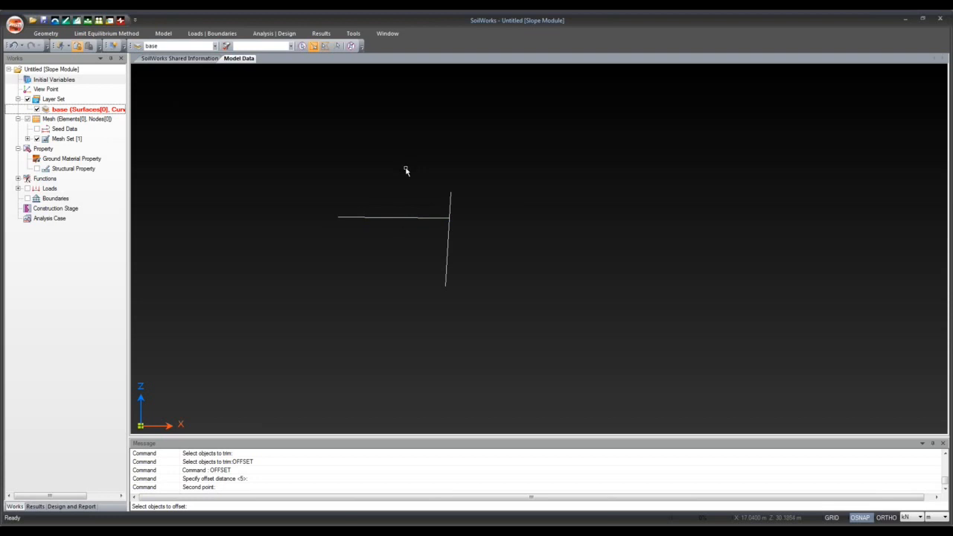
key("Escape")
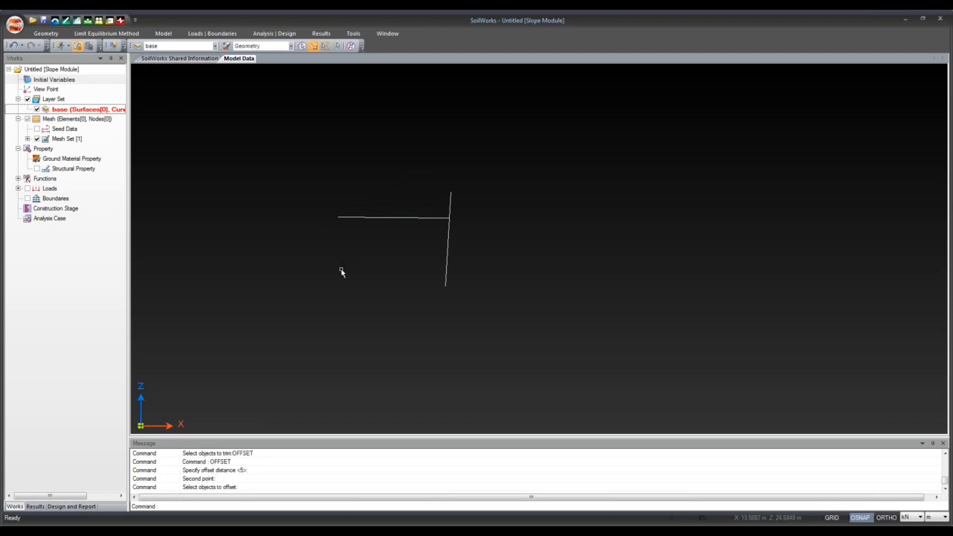
Offset the horizontal line upward by a distance of 5 m.
left_click(363, 218)
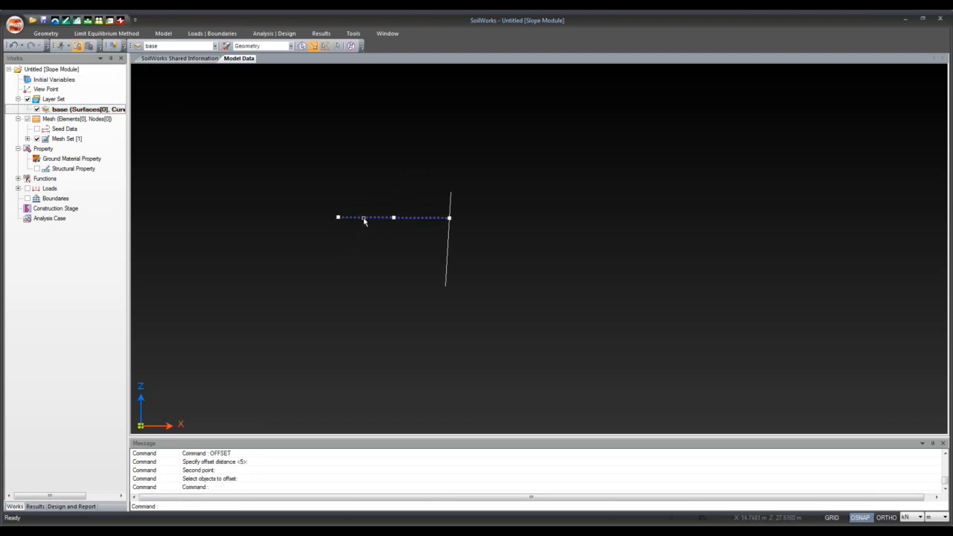
left_click(231, 506)
key("Return")
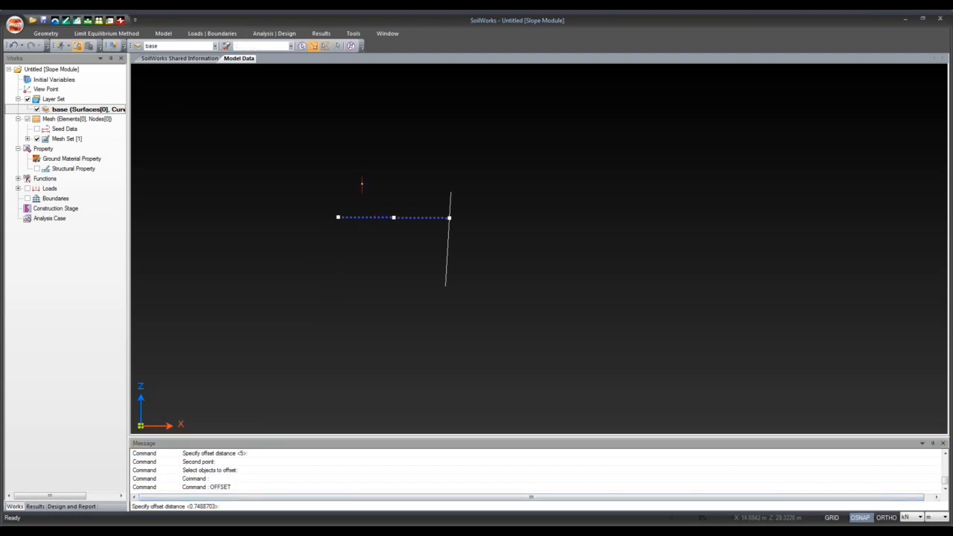
left_click(248, 507)
type("5")
key("Return")
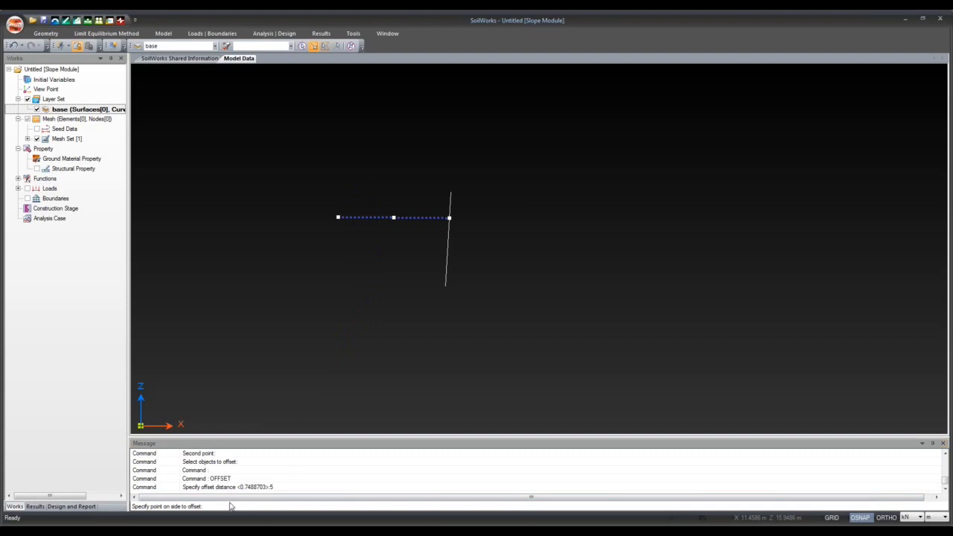
left_click(385, 176)
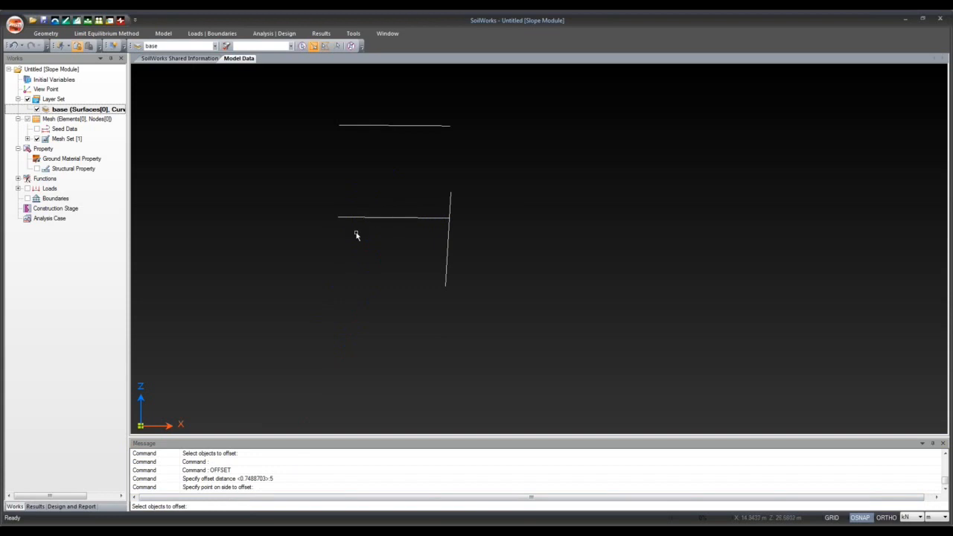
Offset the original horizontal line by the same distance to its lower side, picking side points below it and beyond its right end.
left_click(407, 220)
left_click(401, 279)
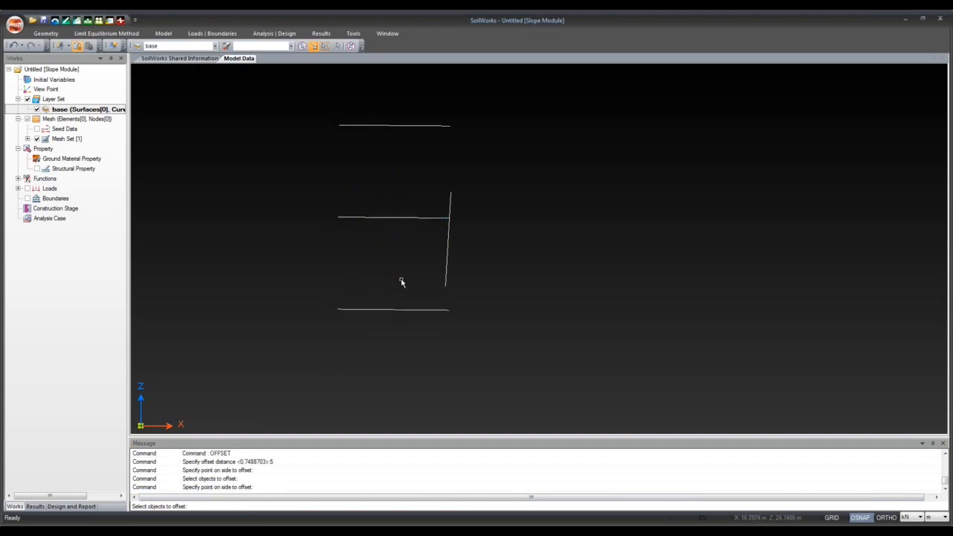
left_click(400, 217)
left_click(504, 234)
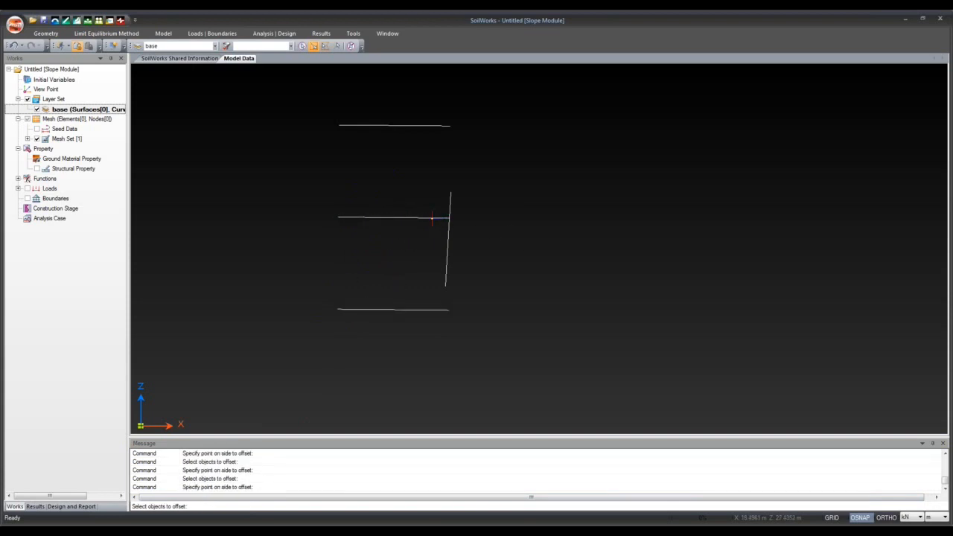
left_click(432, 218)
key("Escape")
Delete all the lines in the drawing area.
left_click(260, 365)
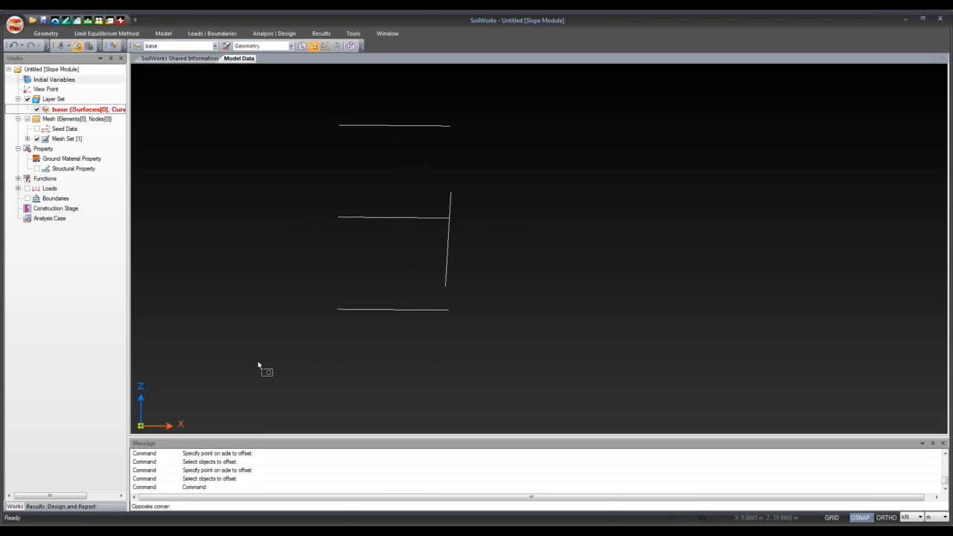
left_click(476, 116)
key("Delete")
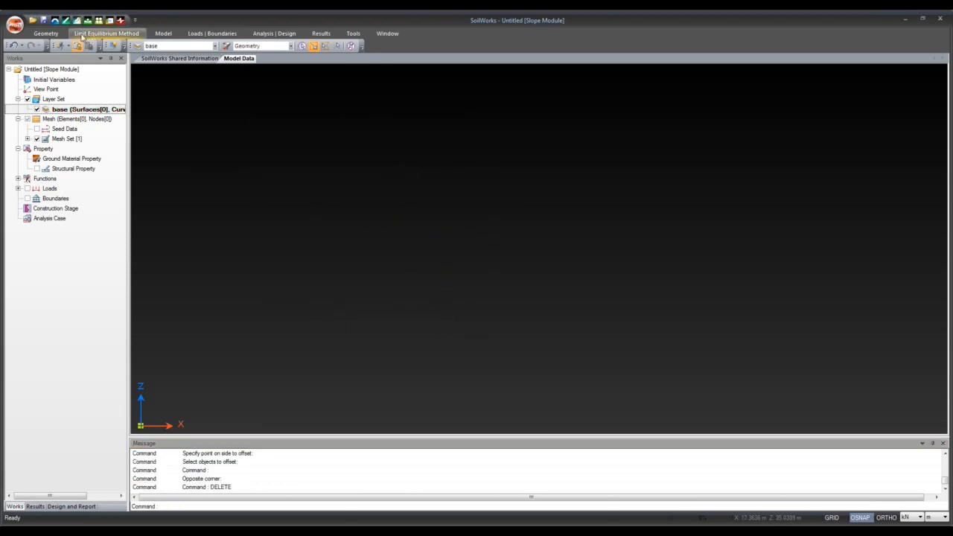
Start a new line at the origin, 0,0.
left_click(46, 33)
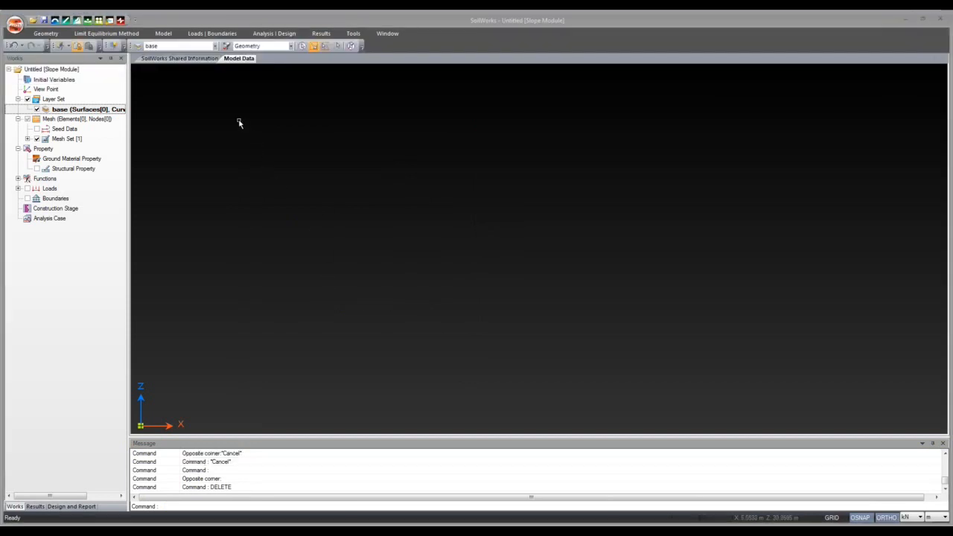
left_click(53, 36)
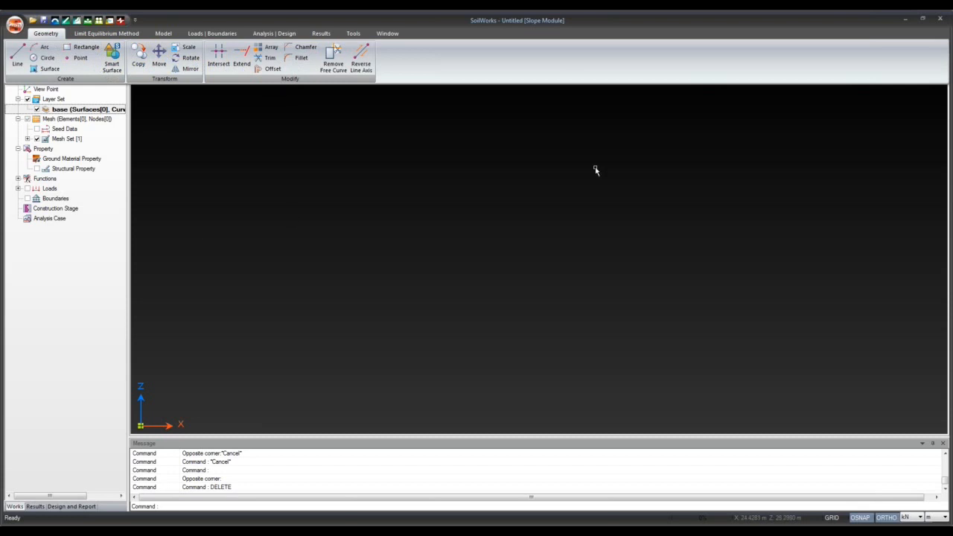
left_click(17, 55)
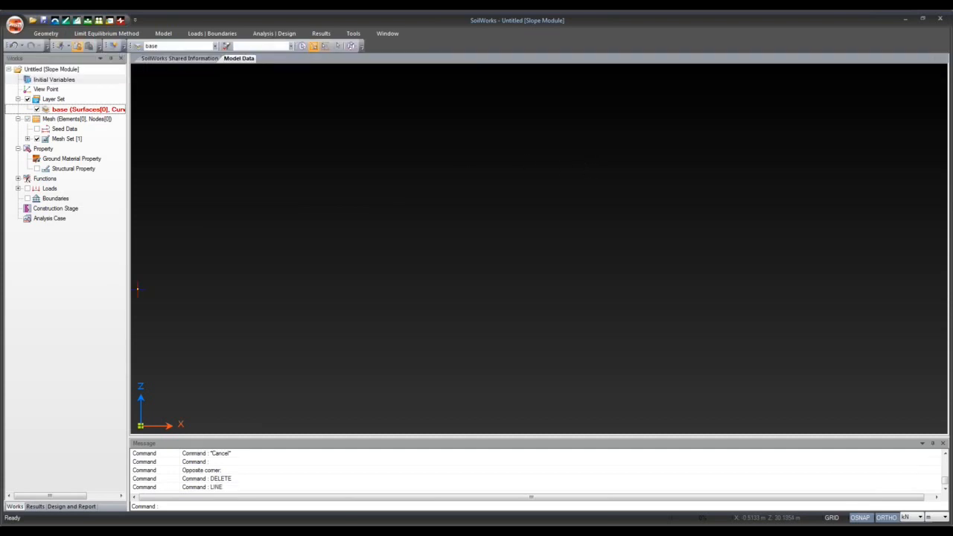
left_click(231, 506)
type("0")
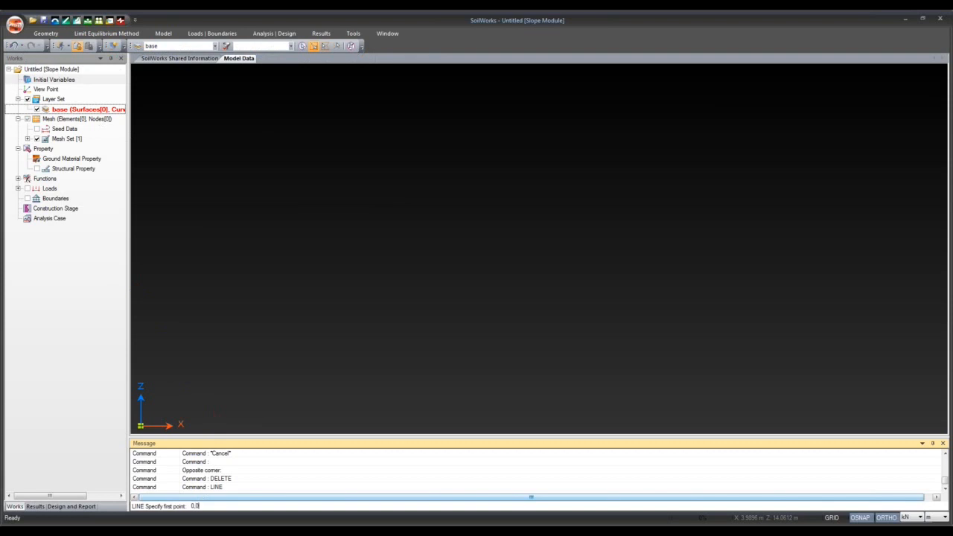
type(",0")
key("Return")
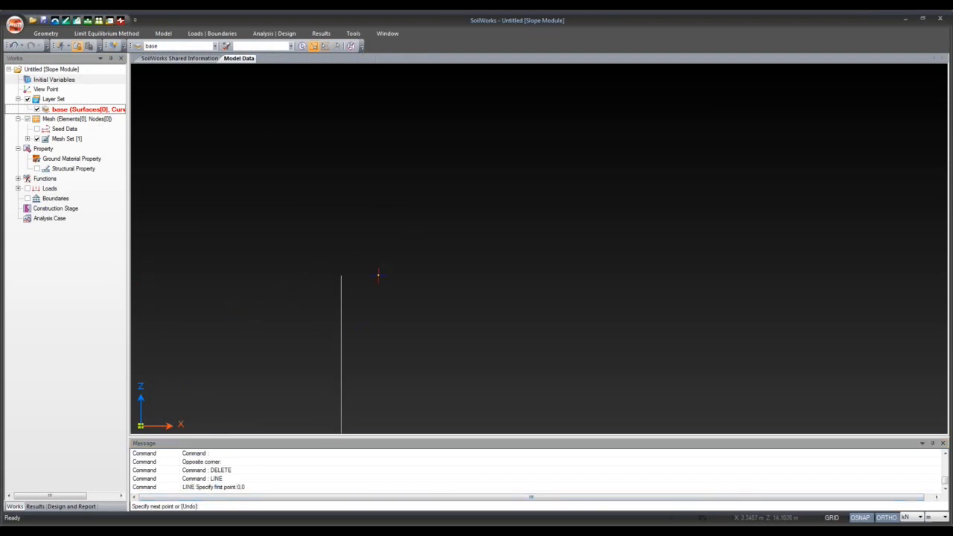
Turn ortho mode off and place the line's next point at 20,0 to form the horizontal base.
scroll(406, 315, "down", 5)
middle_click_drag(444, 306, 394, 278)
scroll(394, 276, "up", 1)
scroll(393, 276, "up", 2)
scroll(393, 276, "down", 2)
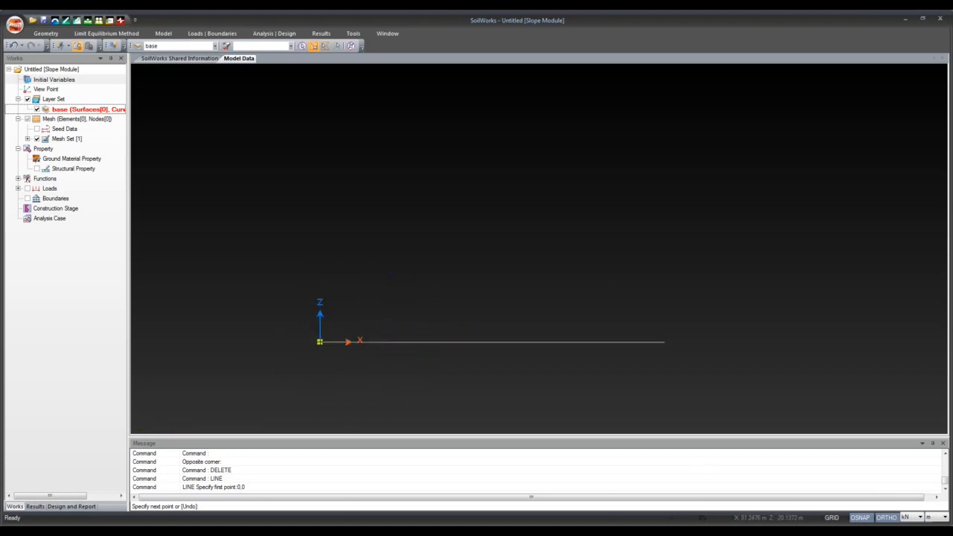
left_click(888, 517)
middle_click_drag(589, 362, 613, 336)
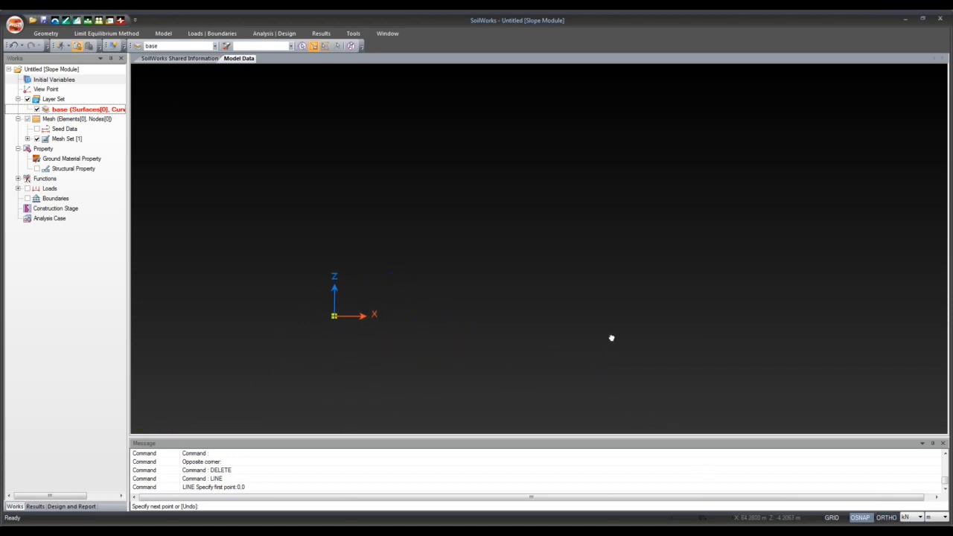
scroll(464, 310, "up", 5)
scroll(464, 311, "down", 1)
middle_click_drag(451, 326, 522, 323)
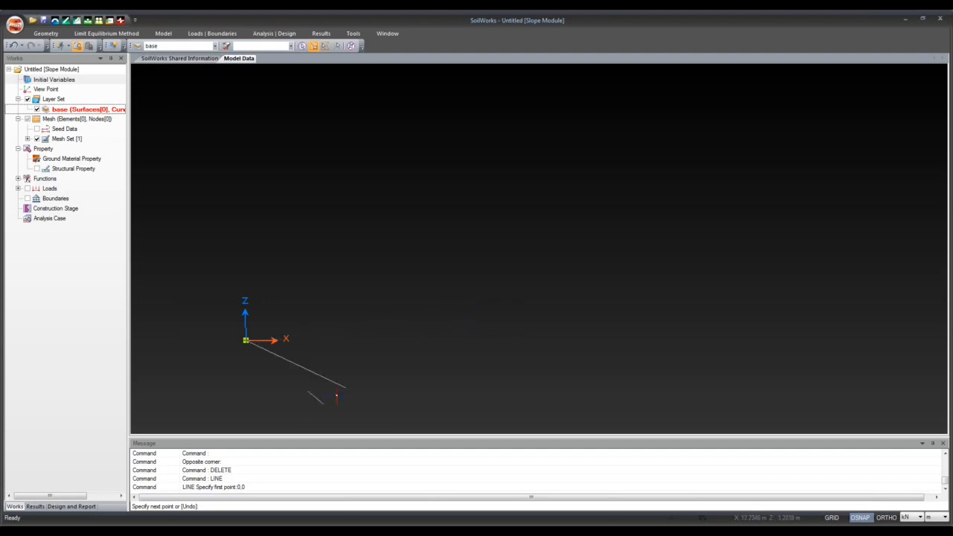
left_click(203, 508)
type("0")
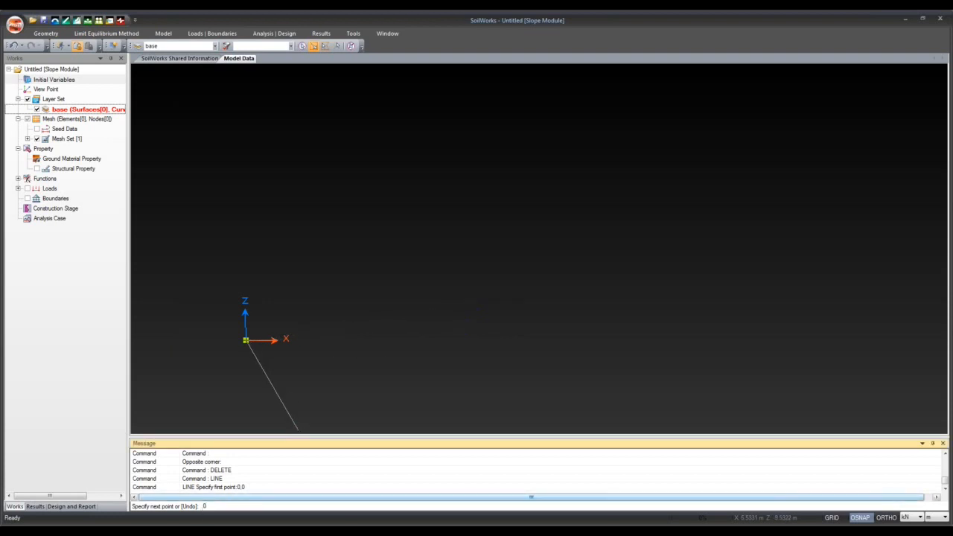
type("20,0")
key("Return")
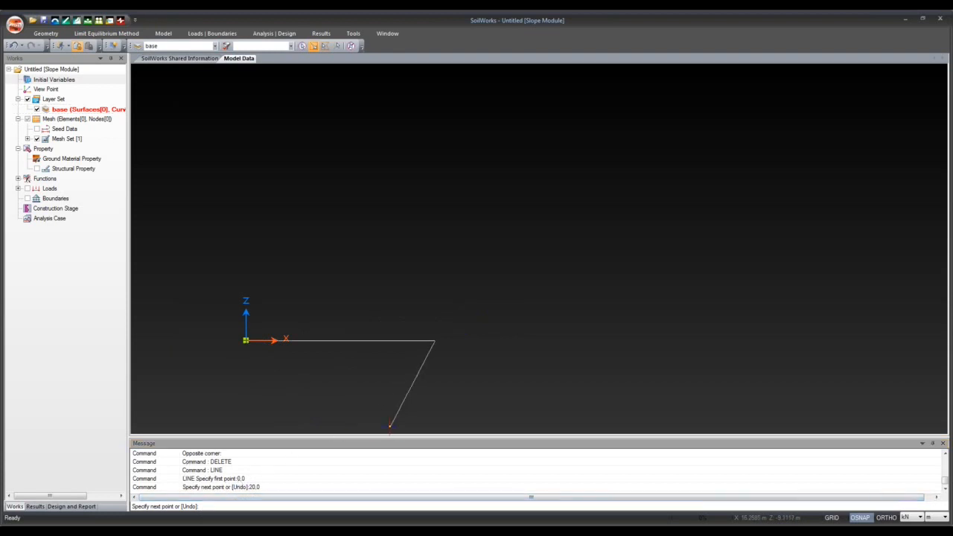
With ortho and grid snap on, continue the line about 2 m up from the base's right end and about 4 m back left.
middle_click_drag(417, 400, 448, 389)
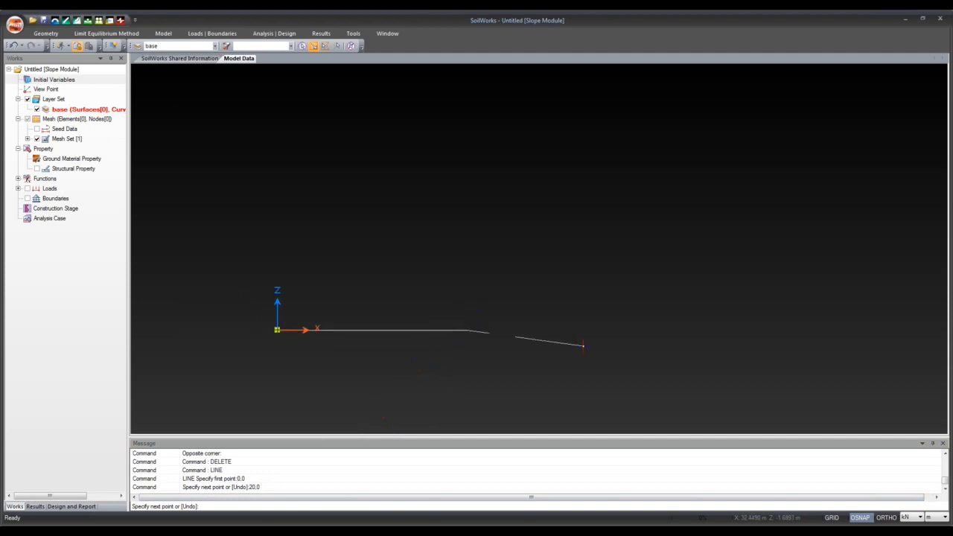
left_click(887, 518)
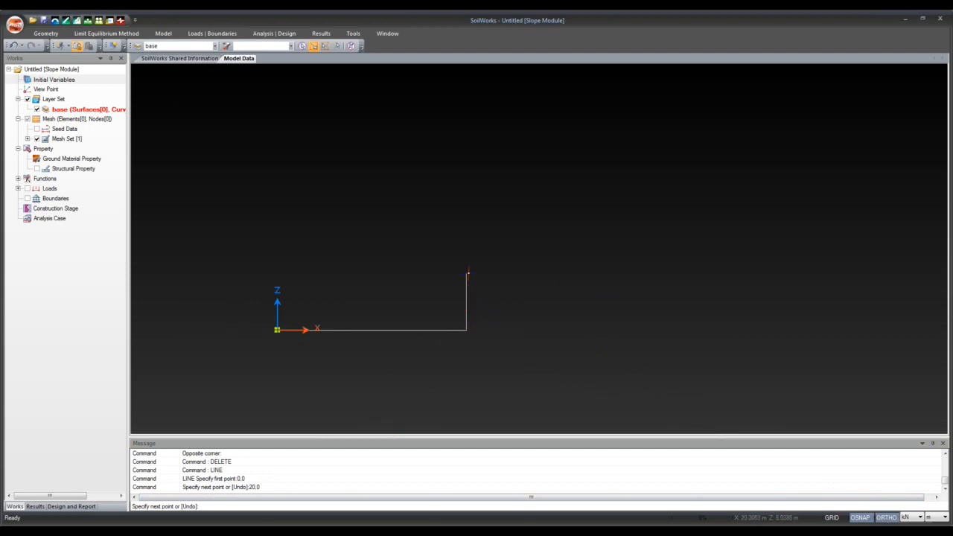
scroll(467, 312, "up", 2)
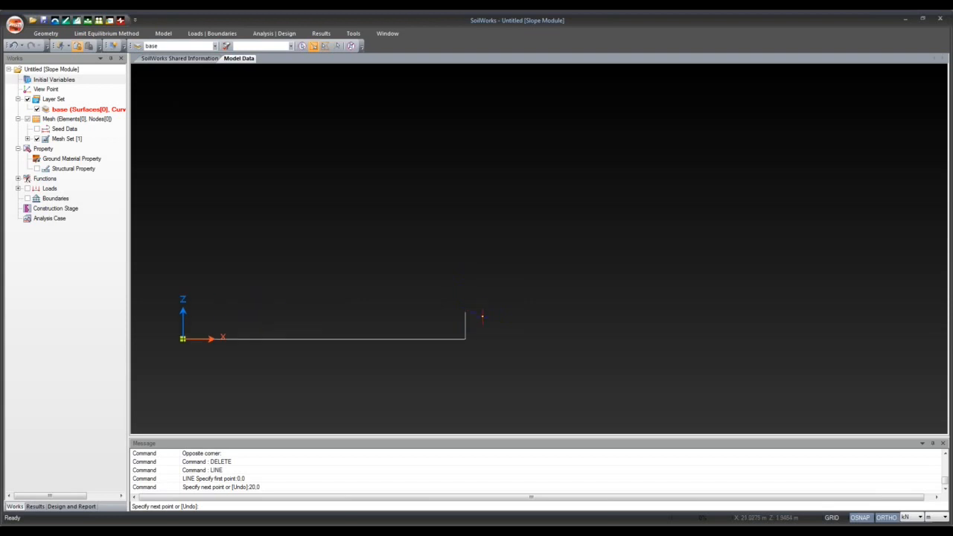
left_click(832, 519)
left_click(465, 310)
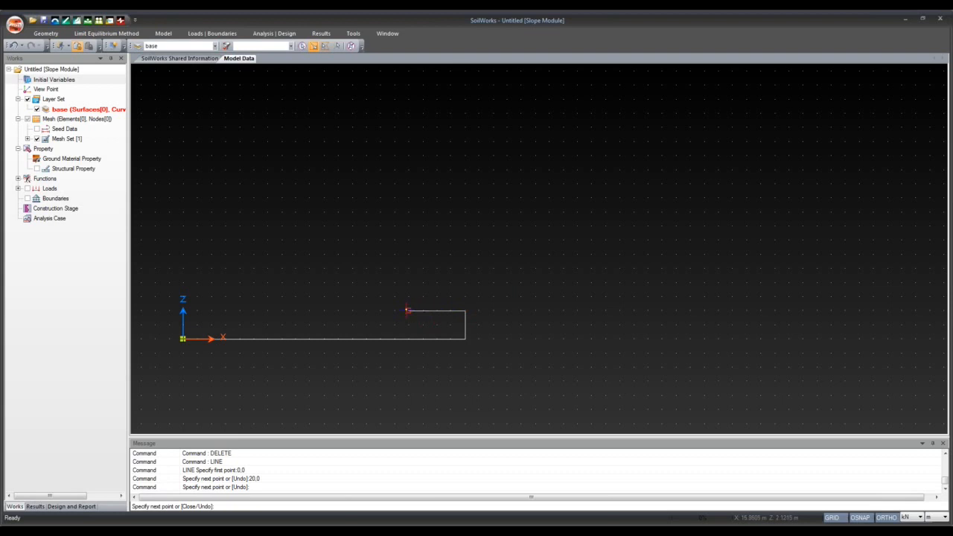
left_click(408, 310)
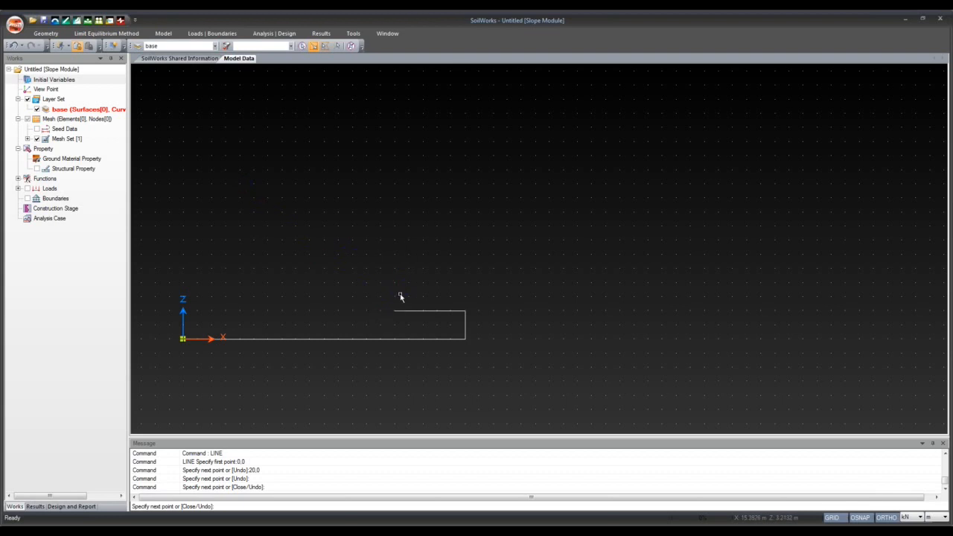
key("Escape")
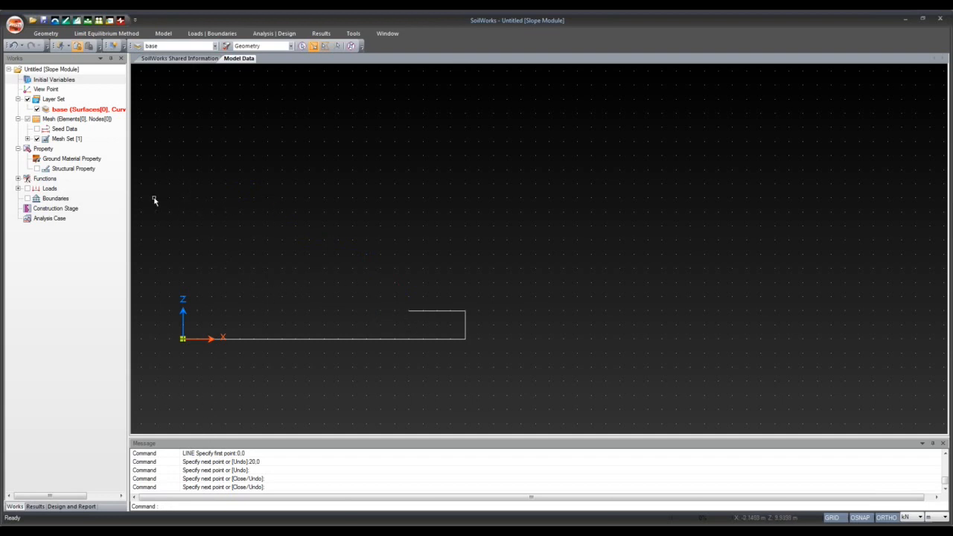
Draw a second line from 0,0 up to 0,8 and continue it about 4 m horizontally to the right.
left_click(196, 506)
type("line")
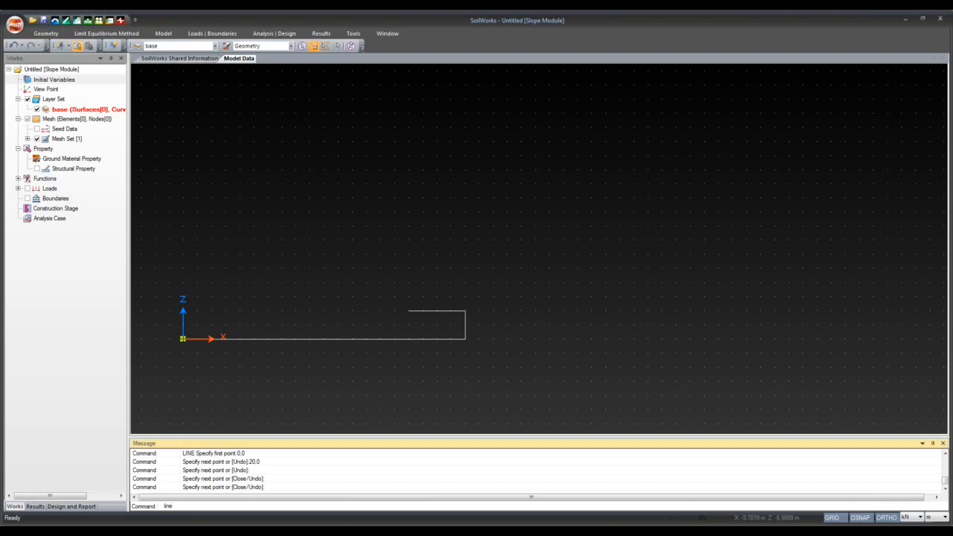
key("Return")
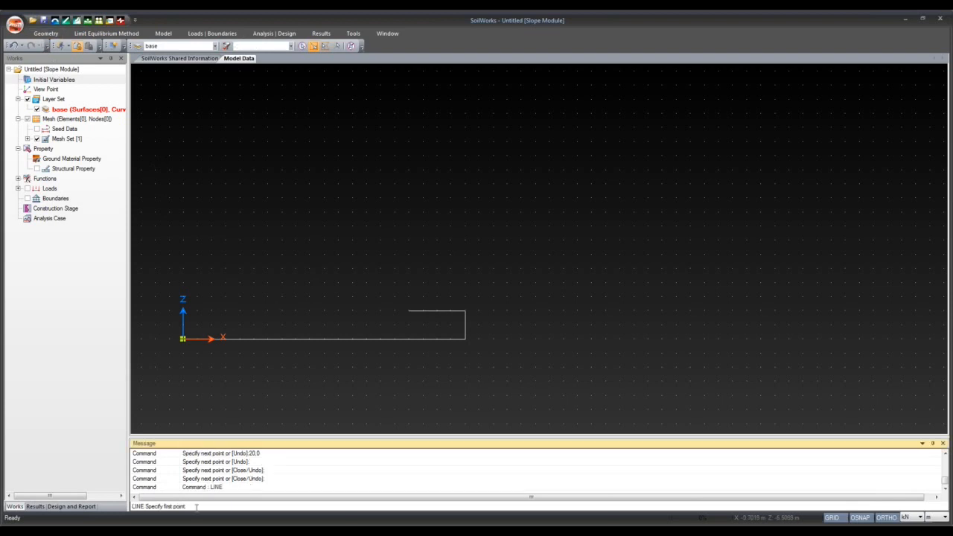
type("0")
key("Return")
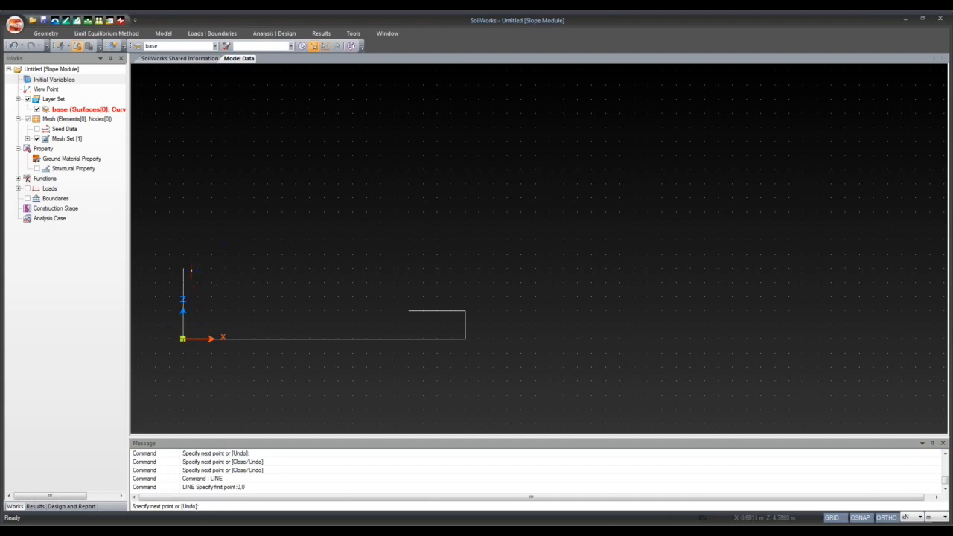
left_click(211, 506)
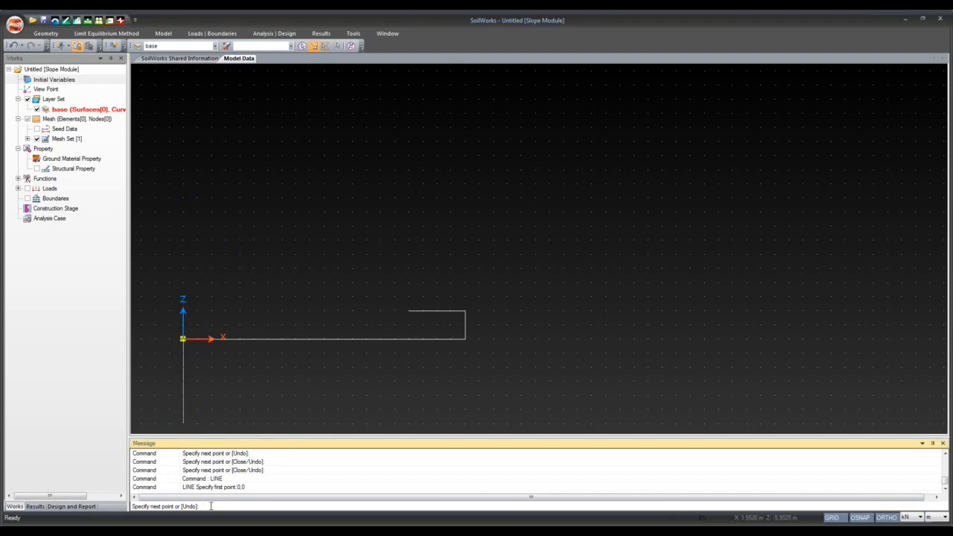
type("0.")
key("Return")
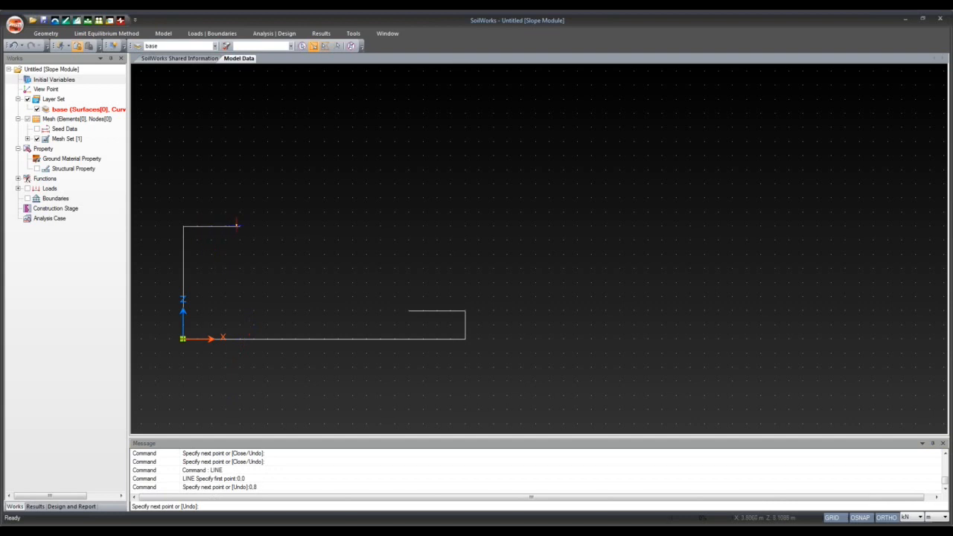
left_click(239, 225)
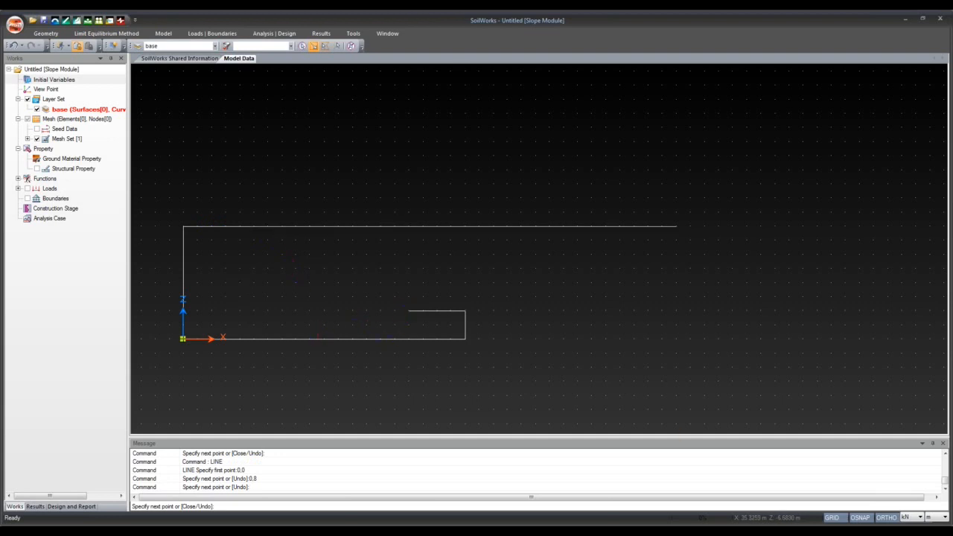
Turn ortho mode off and close the slope outline with an inclined segment down to the left end of the short lower ledge.
left_click(837, 519)
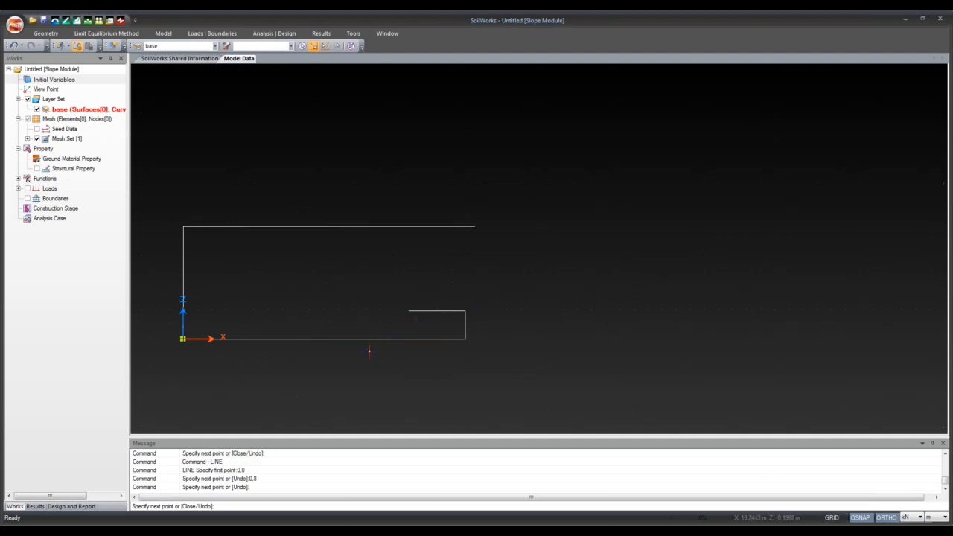
left_click(886, 518)
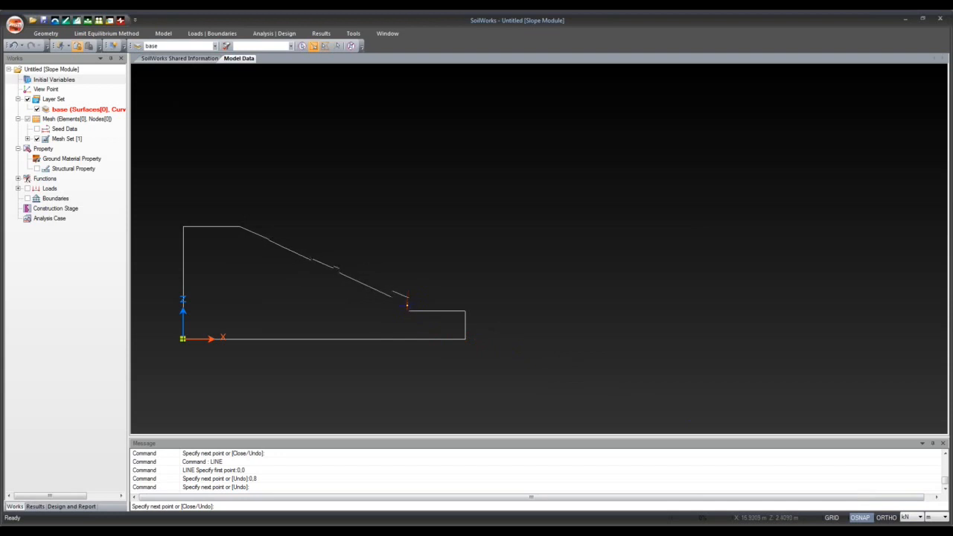
left_click(832, 518)
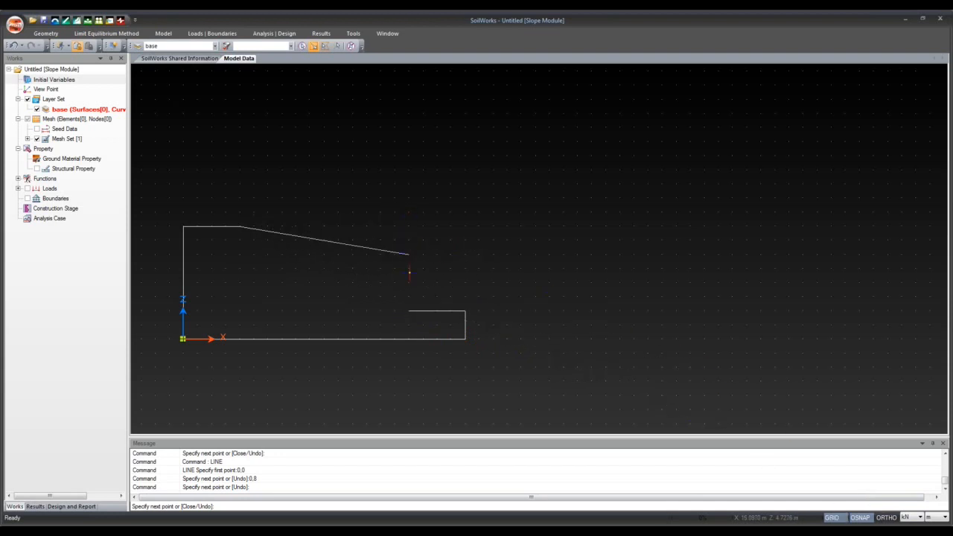
left_click(838, 518)
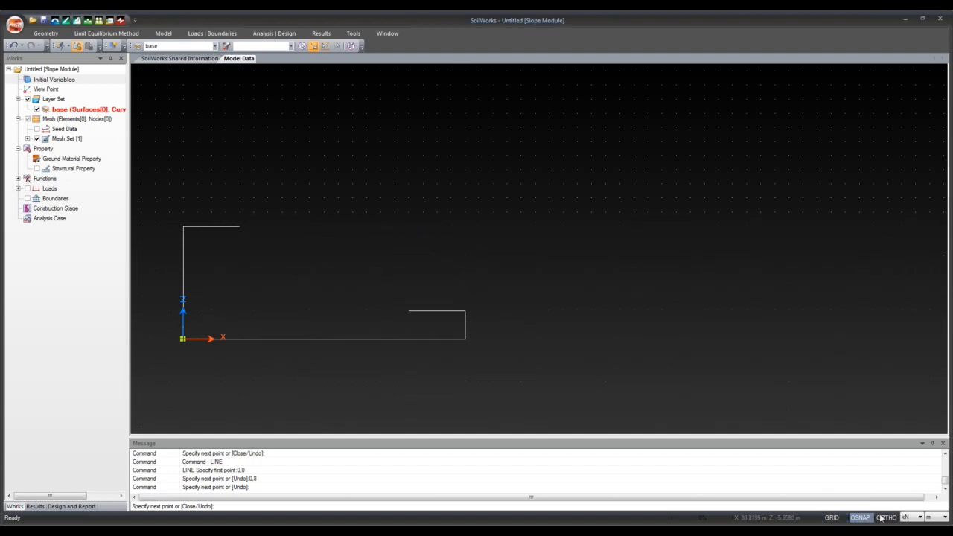
left_click(886, 517)
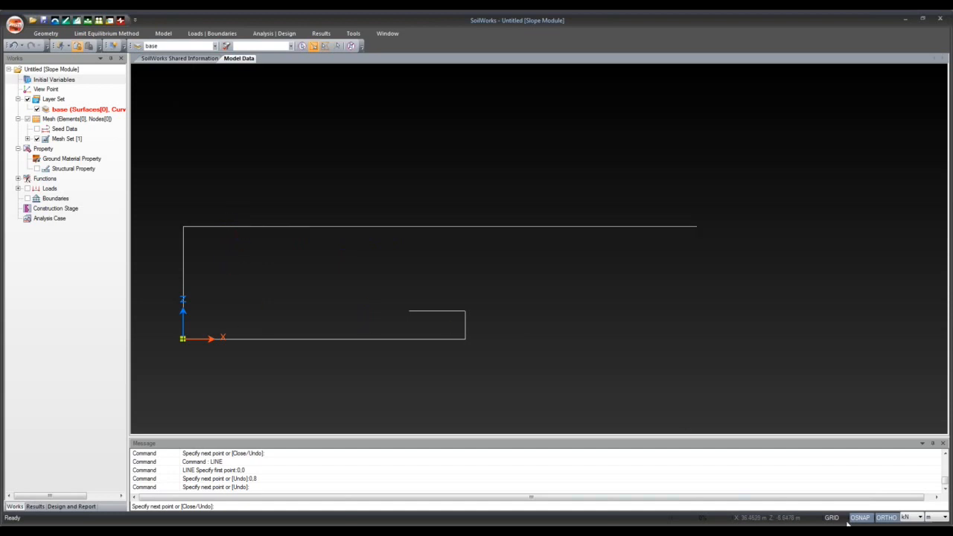
left_click(879, 522)
left_click(838, 522)
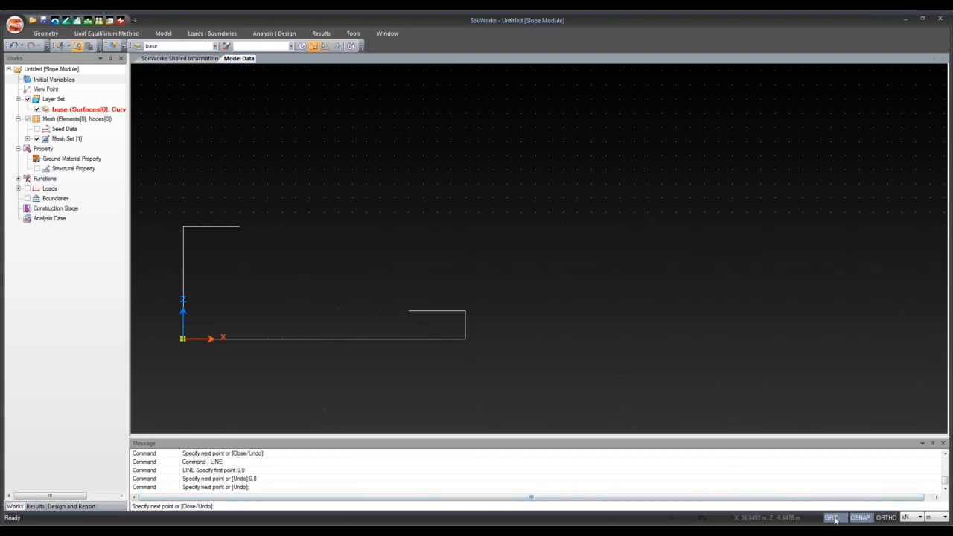
left_click(408, 310)
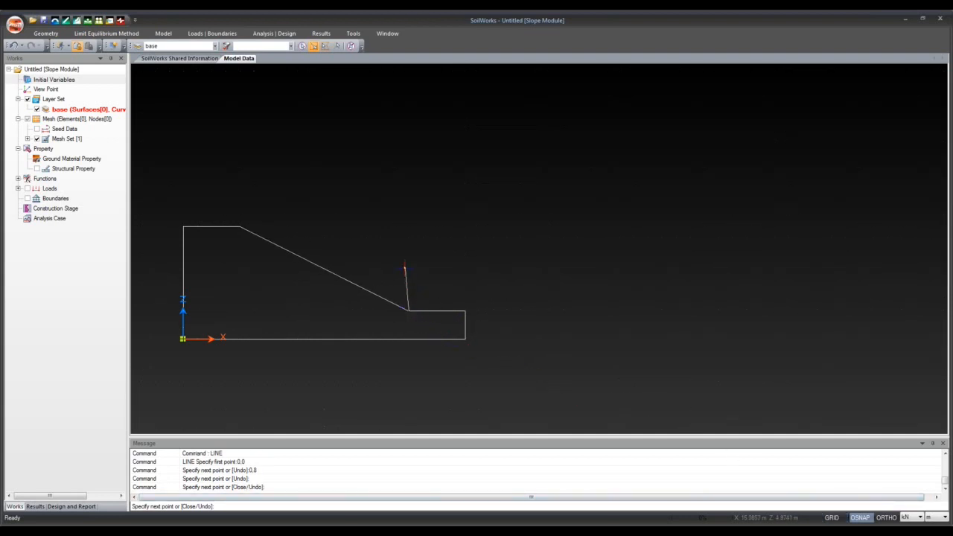
key("Escape")
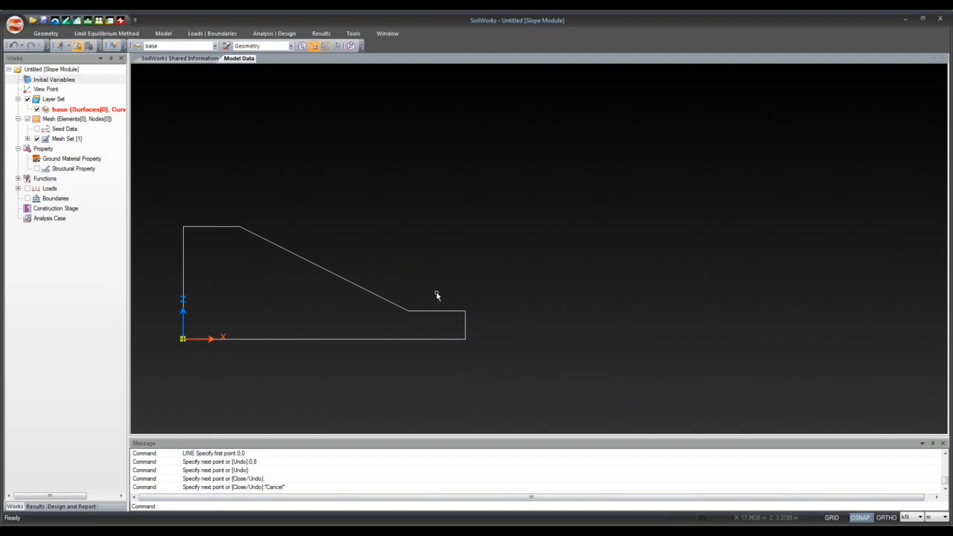
Review the object snap modes in the snap settings and leave them without changes.
middle_click_drag(437, 296, 496, 296)
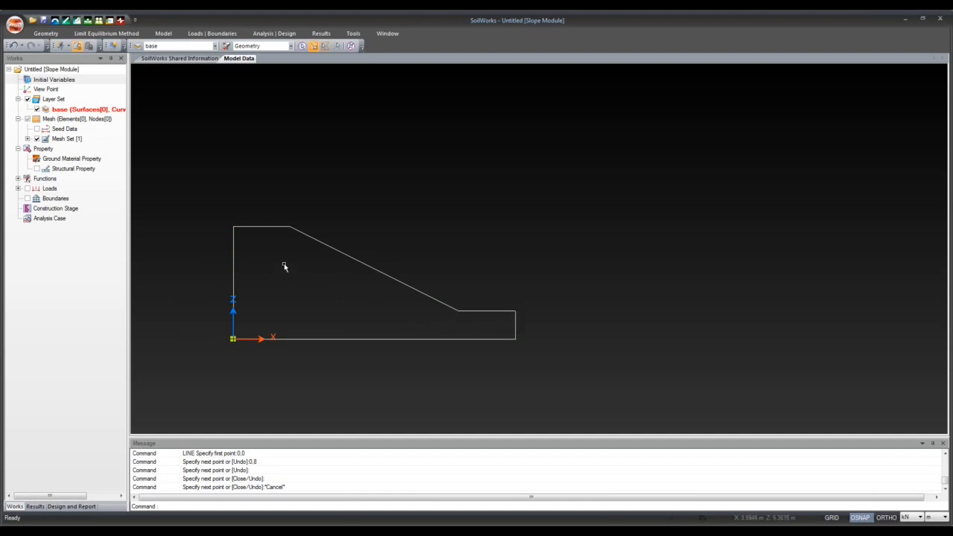
middle_click_drag(528, 363, 518, 363)
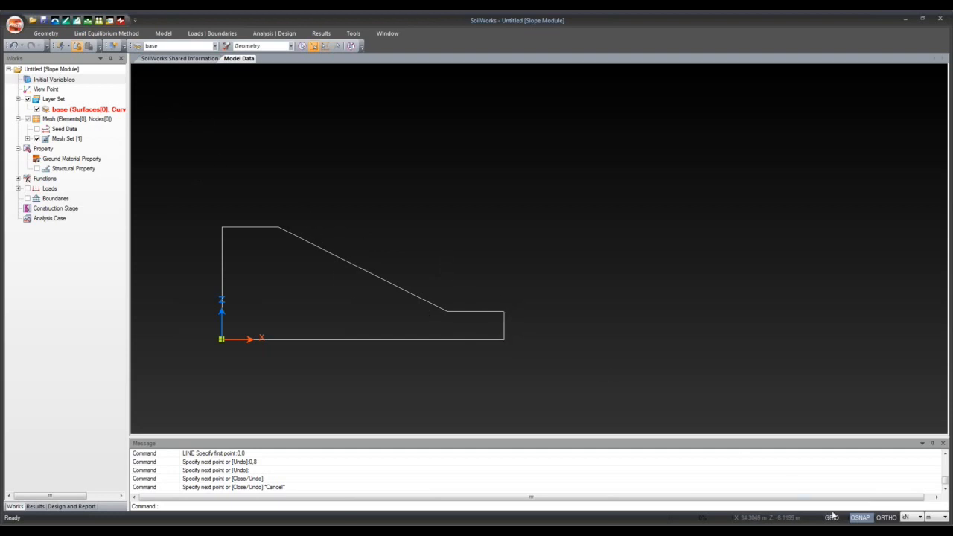
right_click(866, 524)
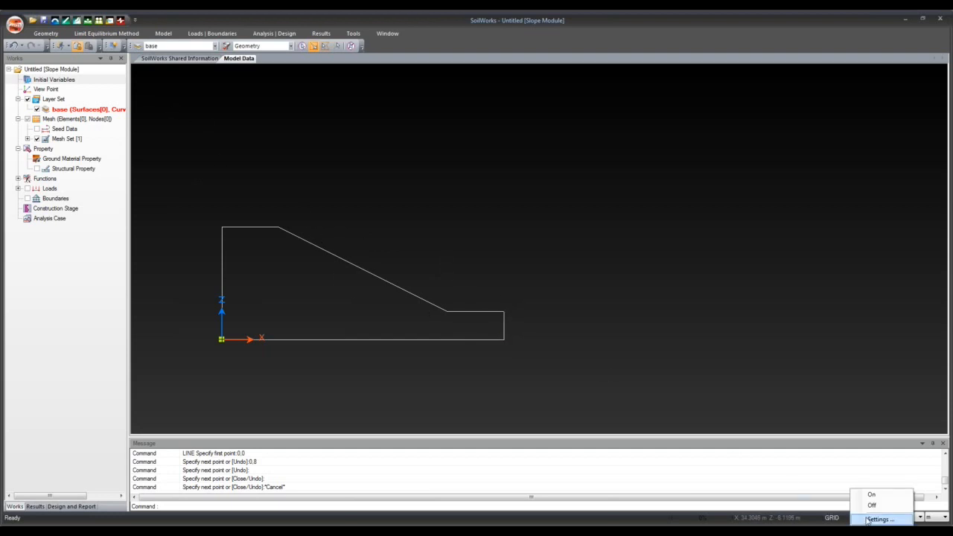
left_click(873, 520)
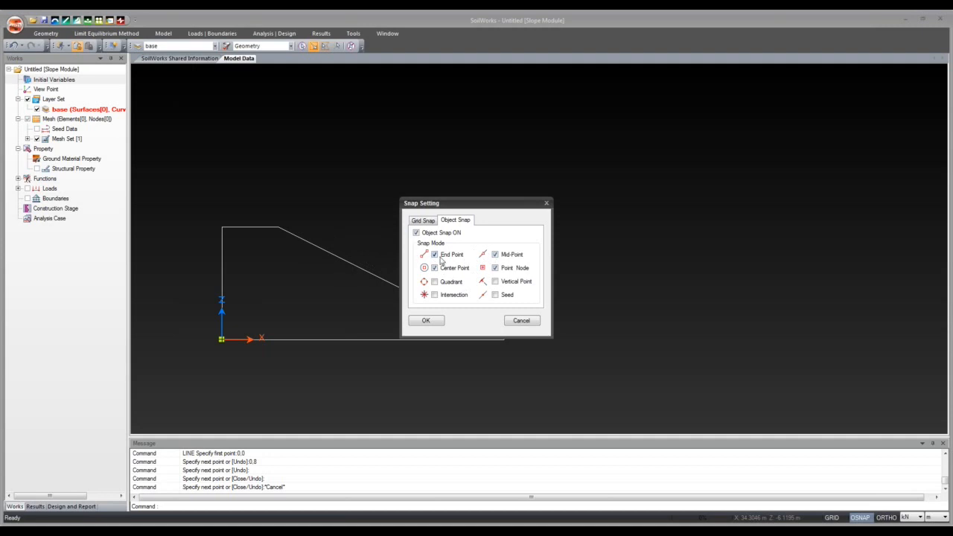
left_click(533, 322)
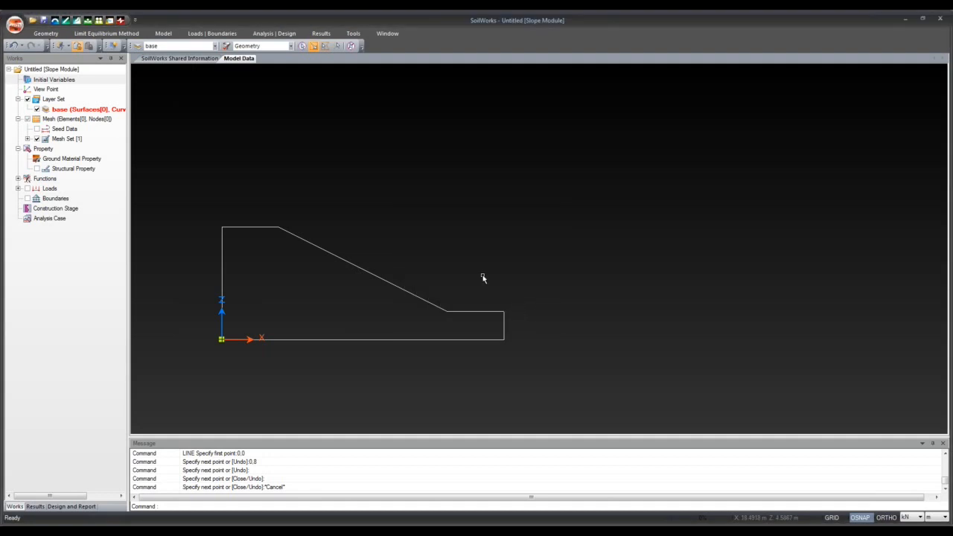
With ortho on, draw a horizontal line from the midpoint of the outline's short right edge to just past its left edge.
left_click(46, 33)
left_click(16, 53)
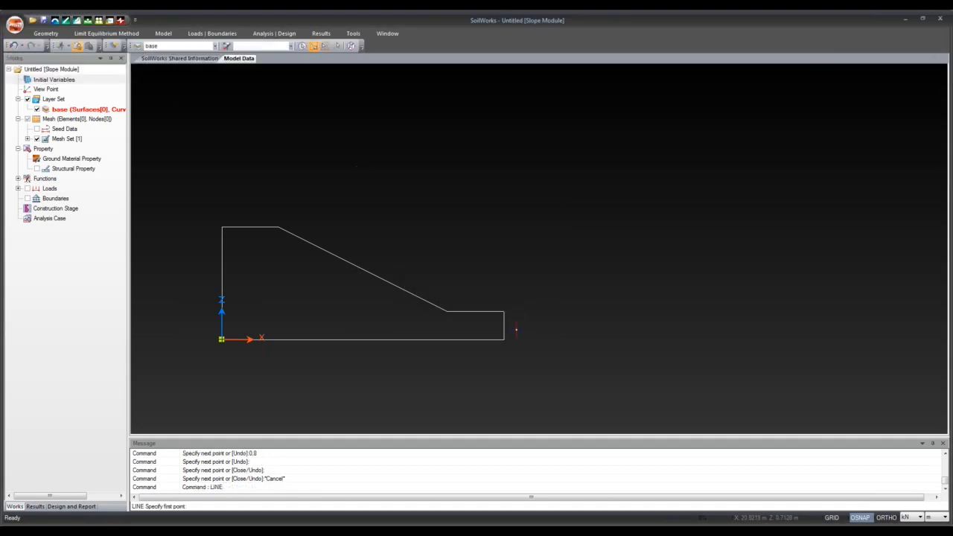
left_click(504, 326)
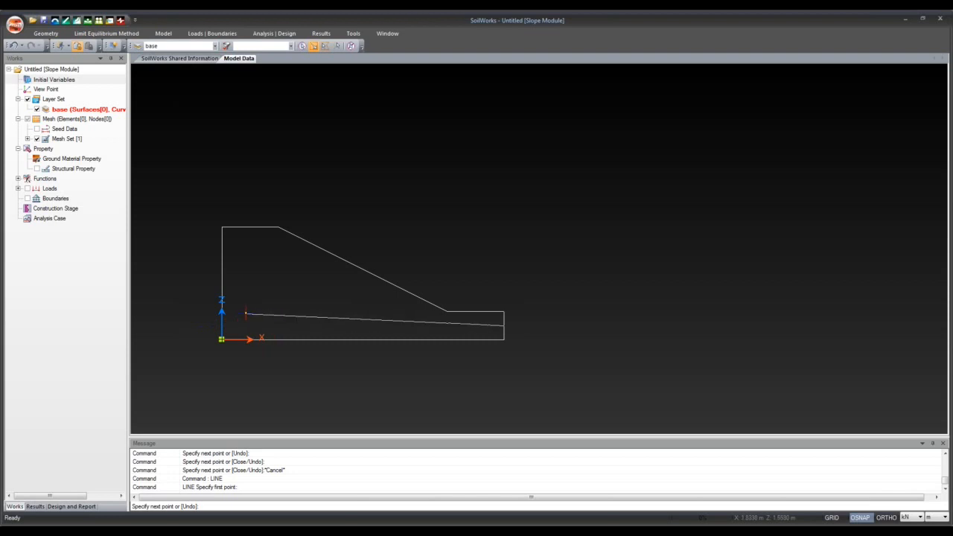
left_click(886, 518)
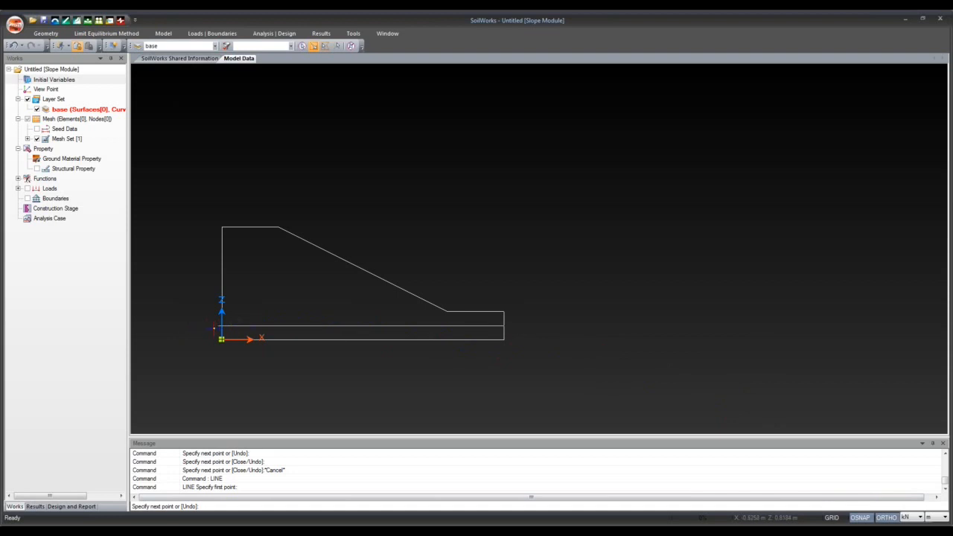
left_click(202, 326)
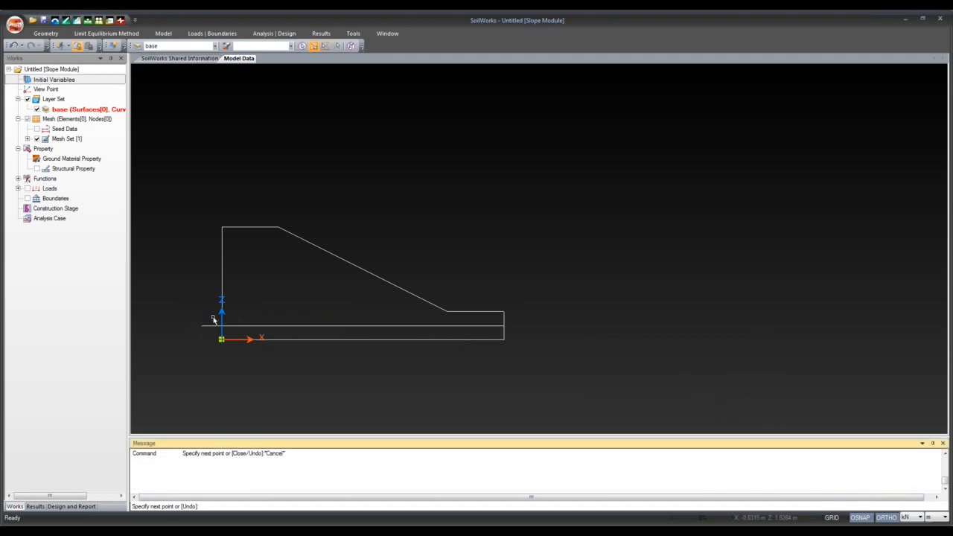
left_click(221, 323)
key("Escape")
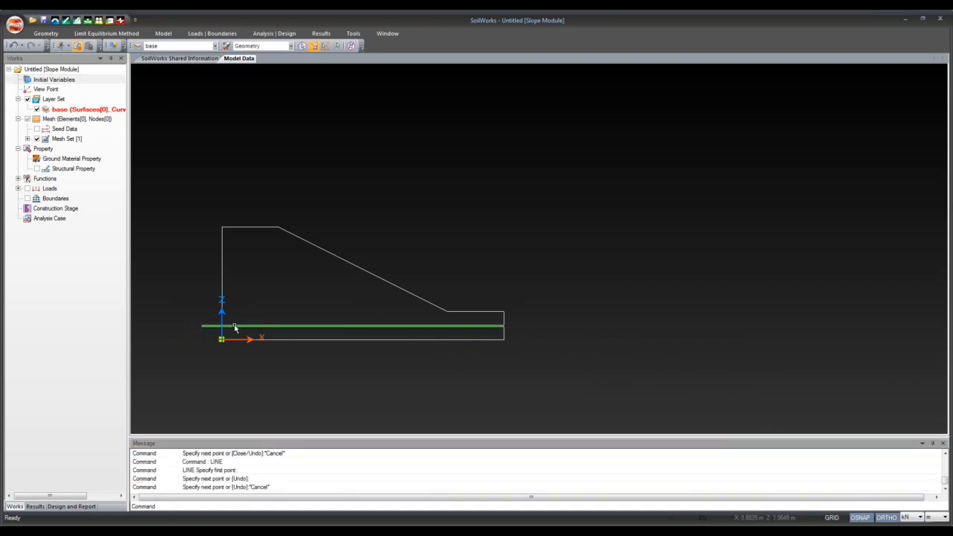
Trim the horizontal line's overhang outside the outline, using the vertical left edge as the cutting boundary.
scroll(223, 332, "up", 5)
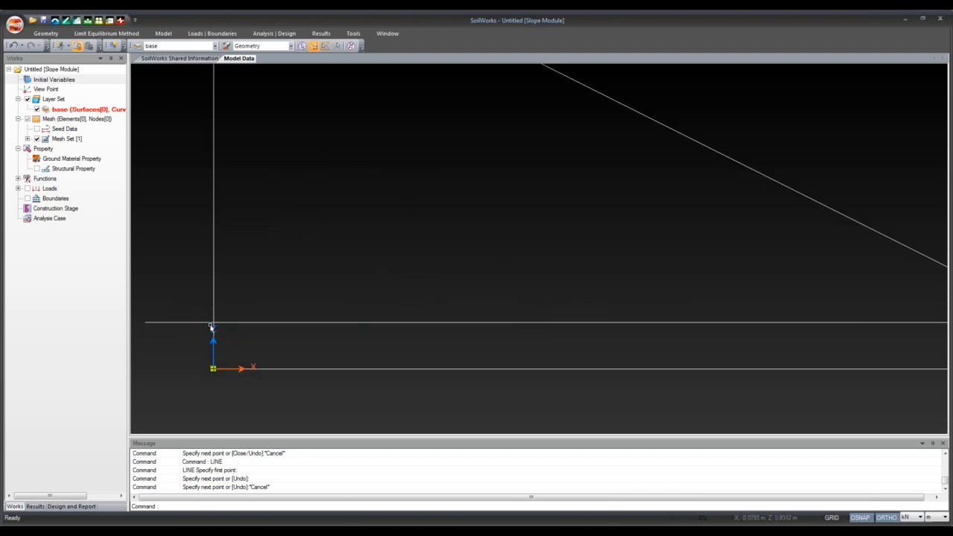
scroll(211, 331, "down", 3)
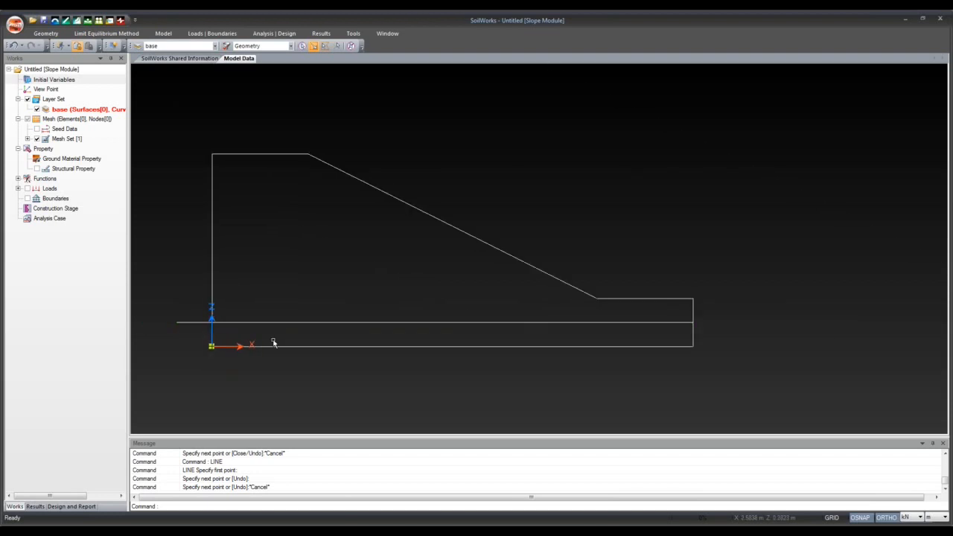
left_click(46, 33)
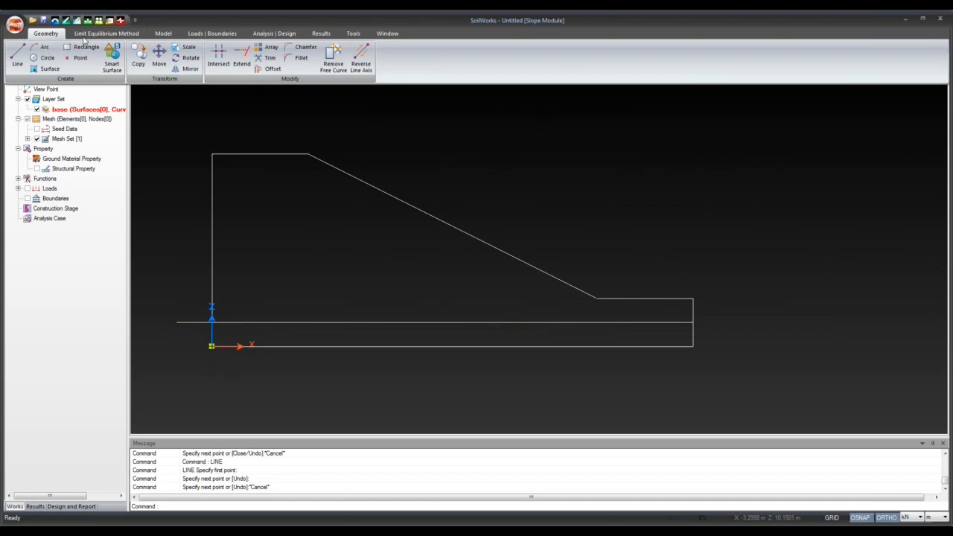
left_click(270, 57)
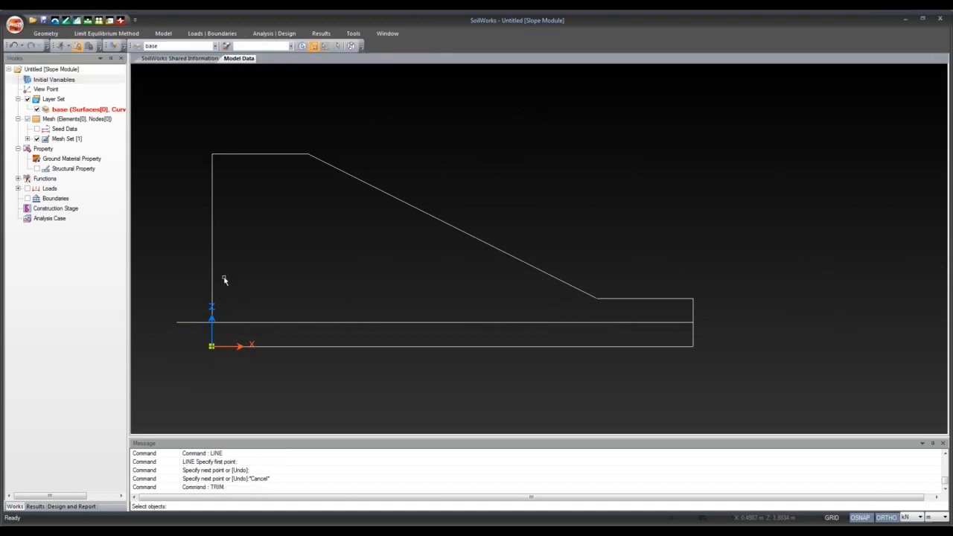
left_click(213, 281)
key("Return")
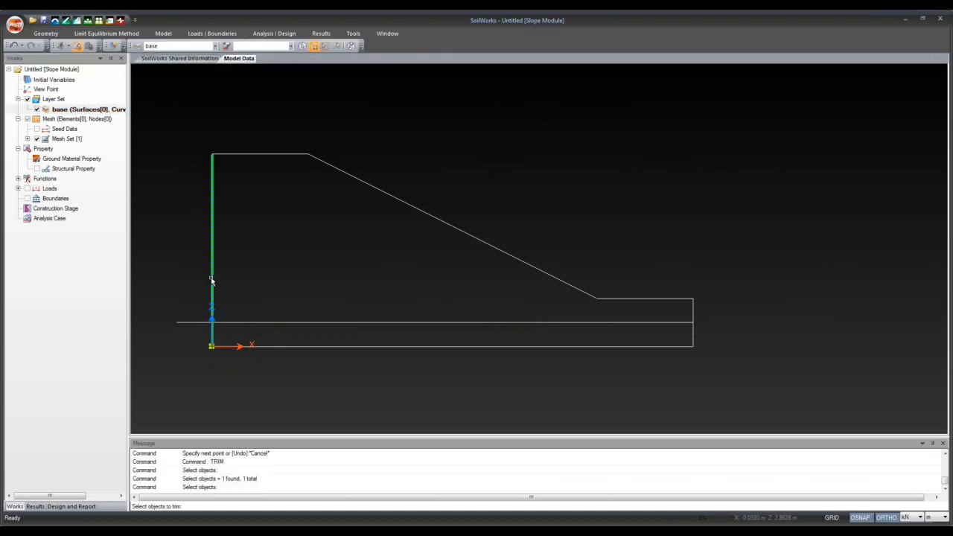
left_click(192, 322)
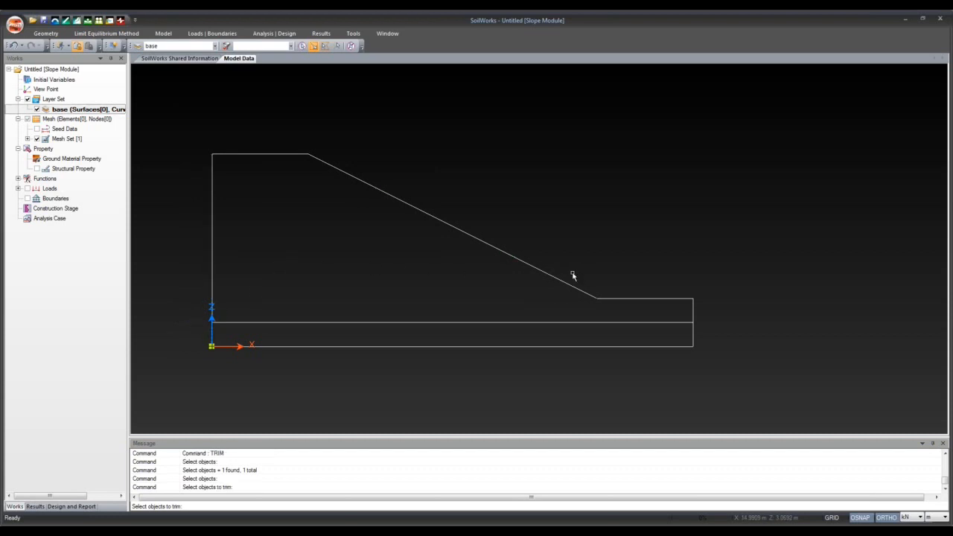
With ortho off, draw an inclined line from outside the upper left edge down across the slope face to about 16, 2.5.
scroll(573, 276, "down", 2)
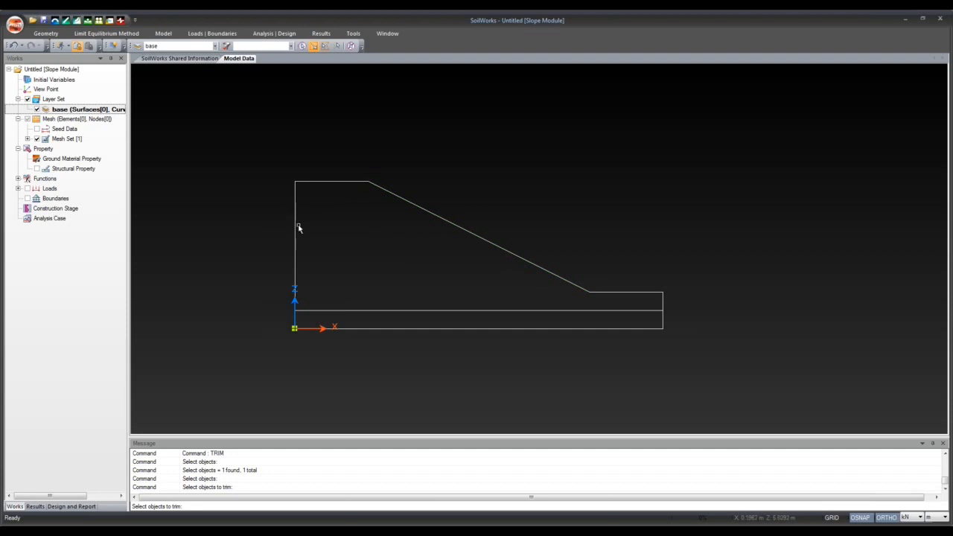
left_click(46, 34)
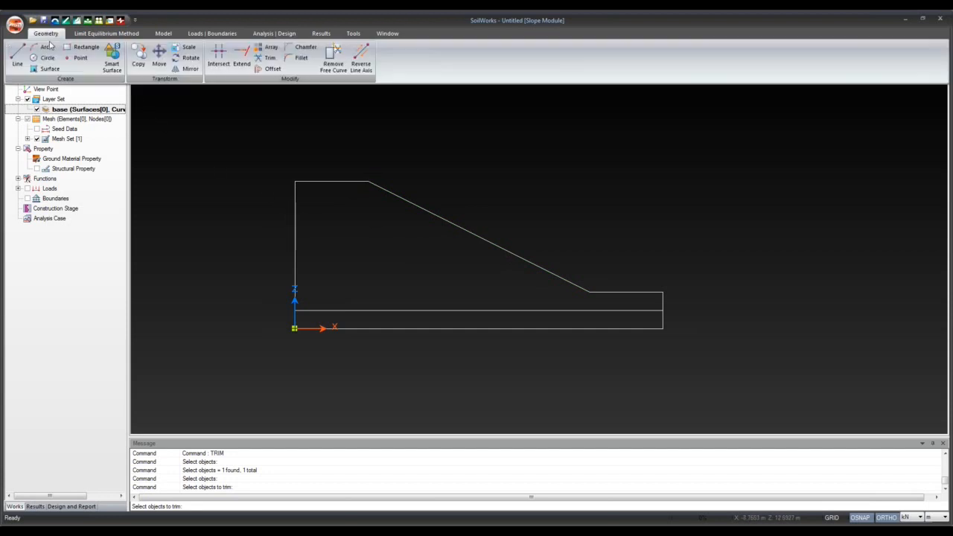
left_click(21, 55)
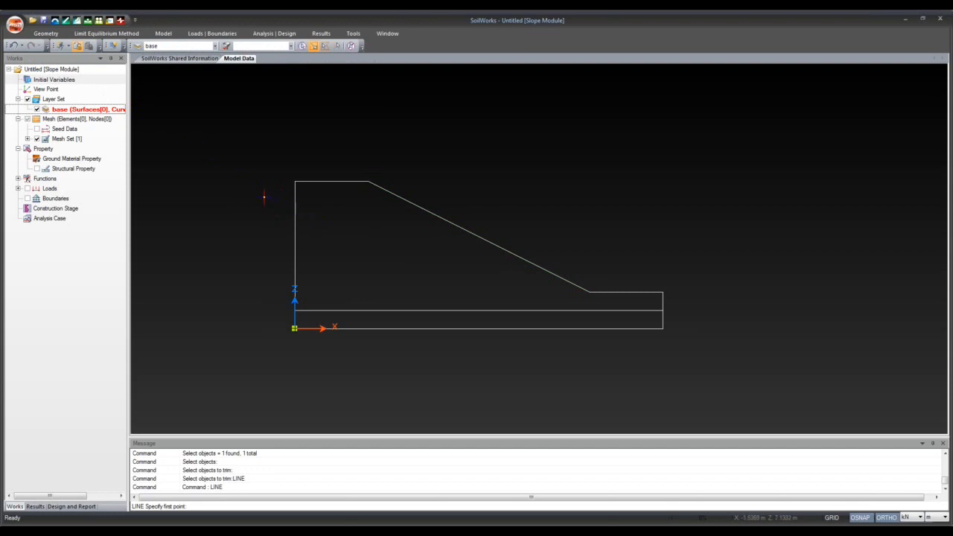
left_click(271, 207)
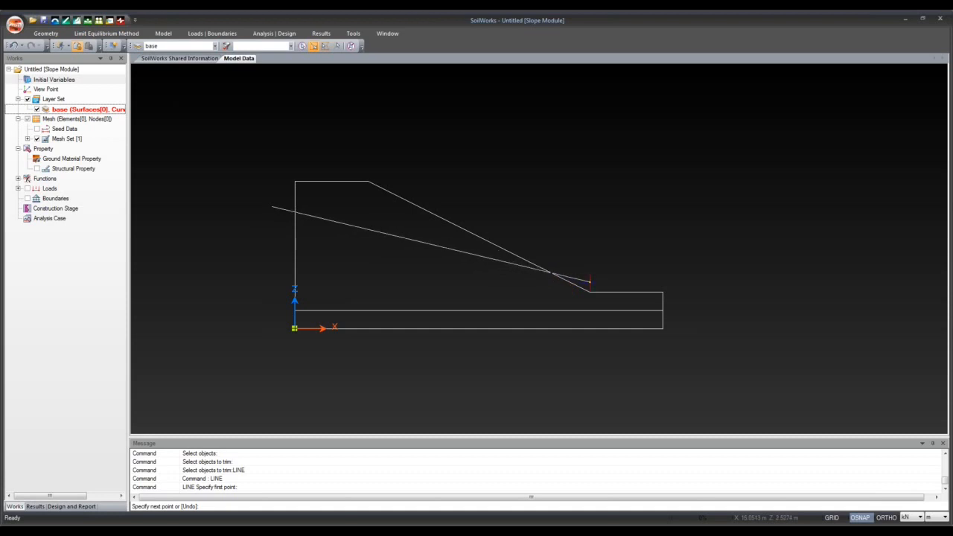
left_click(589, 282)
key("Escape")
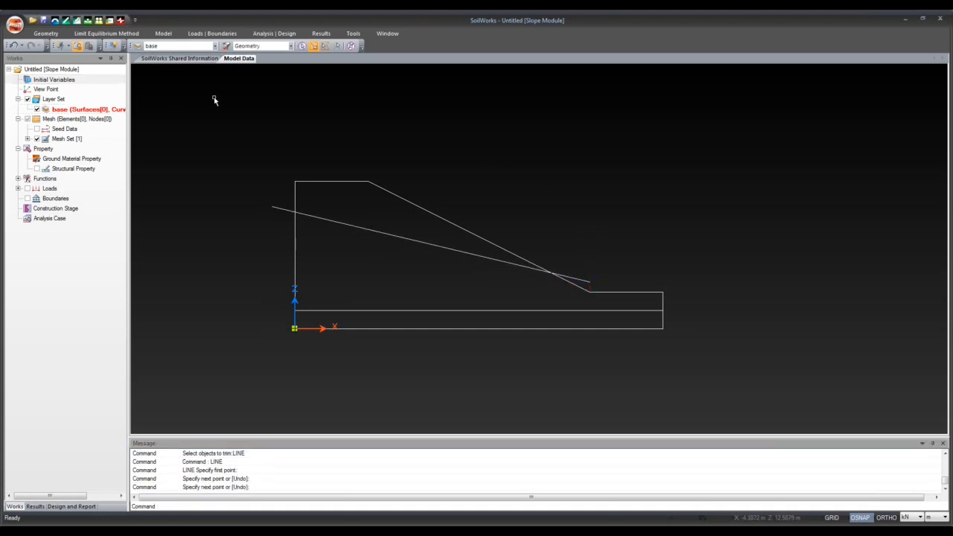
Trim the inclined line's overhang outside the left edge, using that vertical edge as the cutting boundary.
left_click(58, 34)
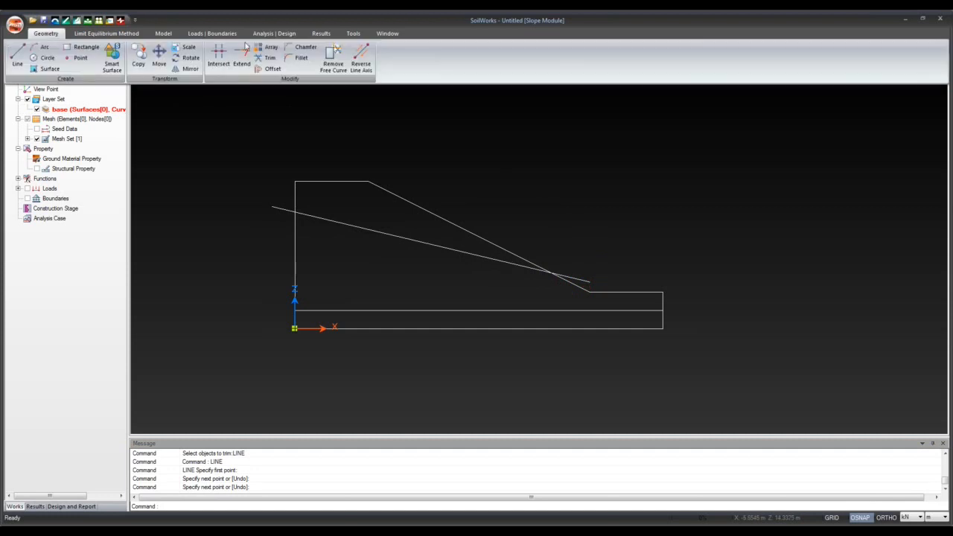
left_click(266, 57)
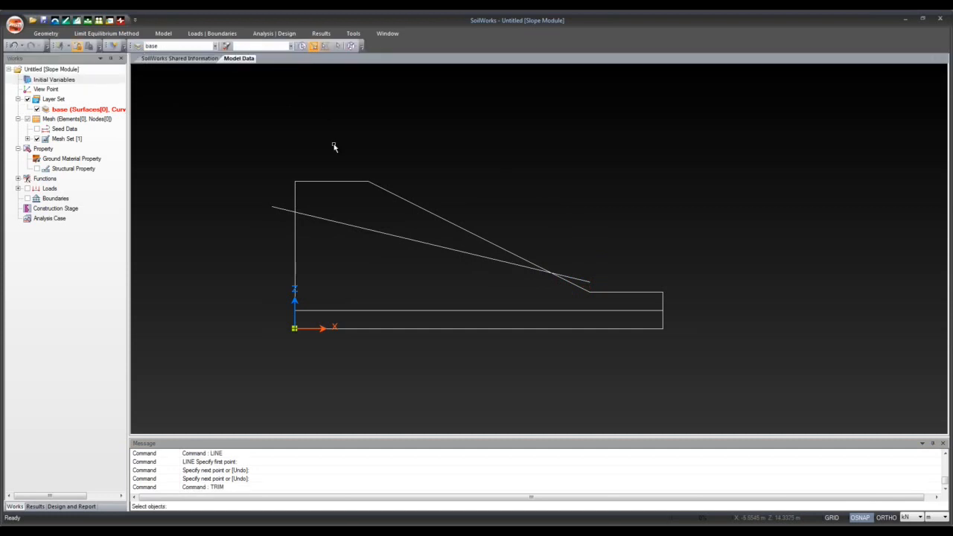
left_click(296, 201)
key("Return")
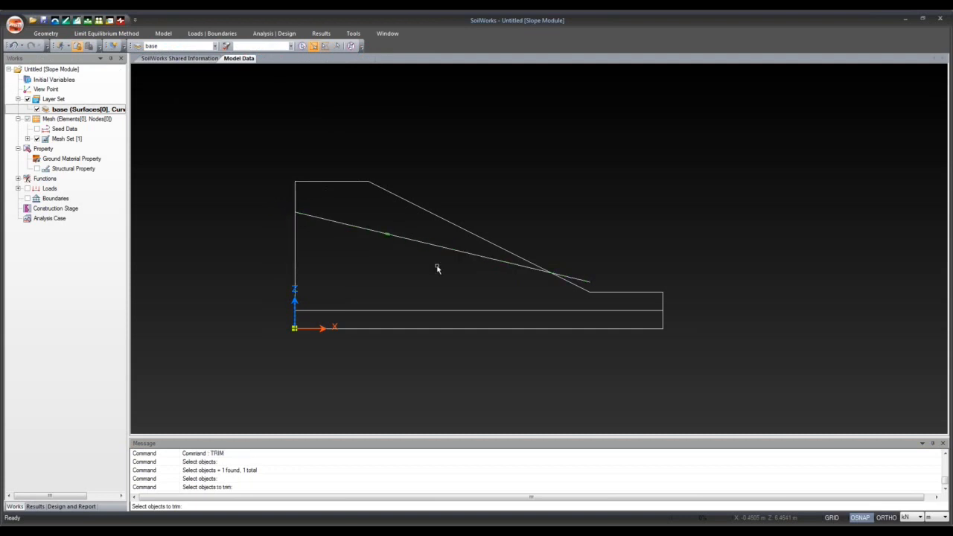
Try to trim the inclined line's end beyond the slope face with only the left edge as cutting boundary.
left_click(570, 283)
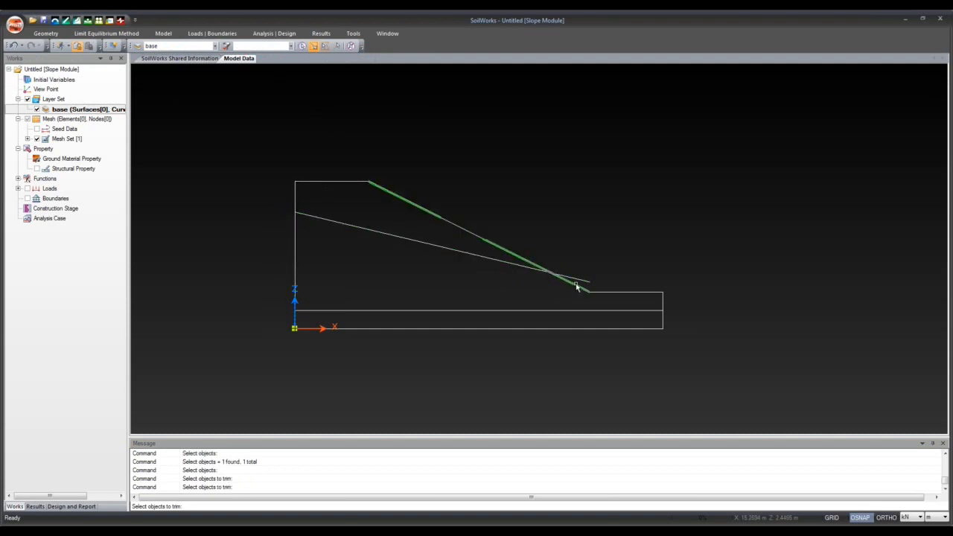
left_click(577, 288)
left_click(580, 289)
key("Escape")
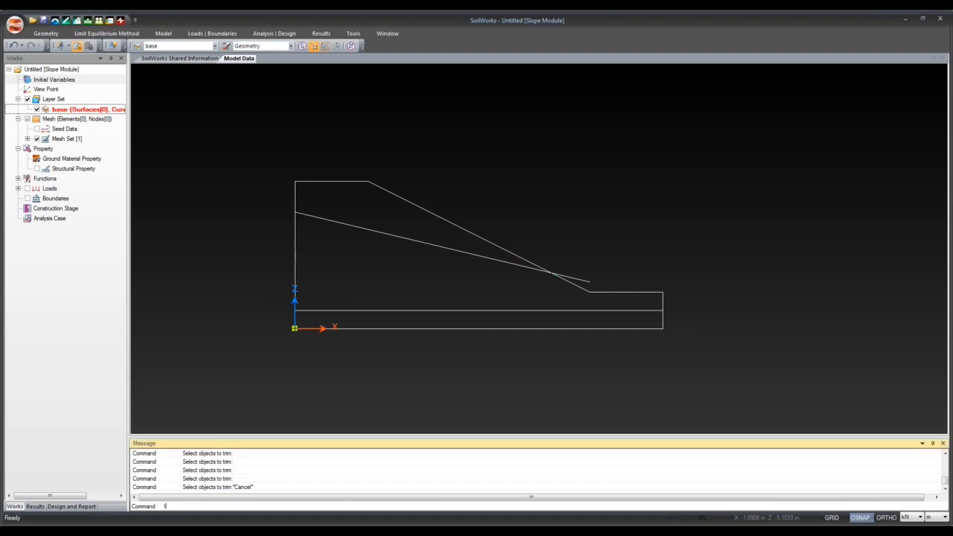
Trim the inclined line's overhang beyond the slope face, using the slope face as the cutting boundary.
type("trim")
key("Return")
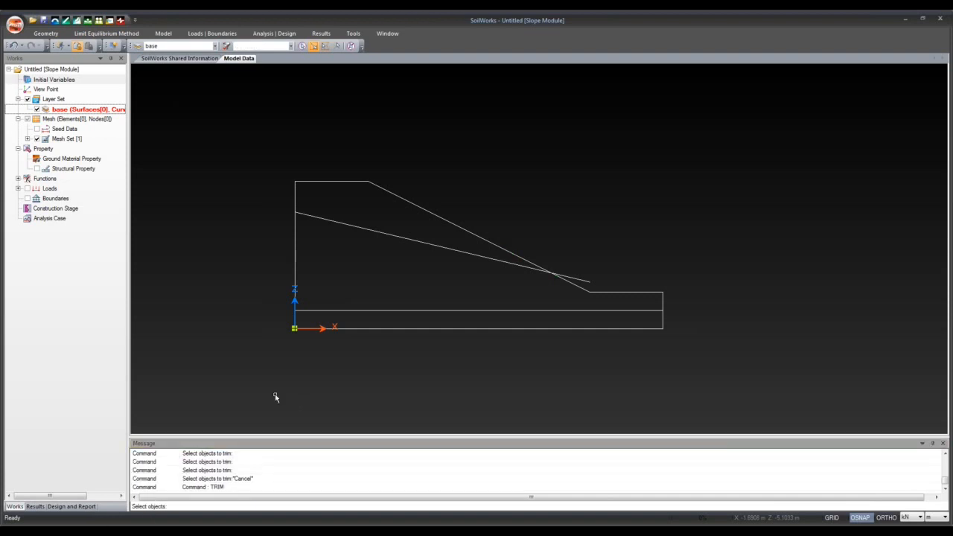
left_click(572, 288)
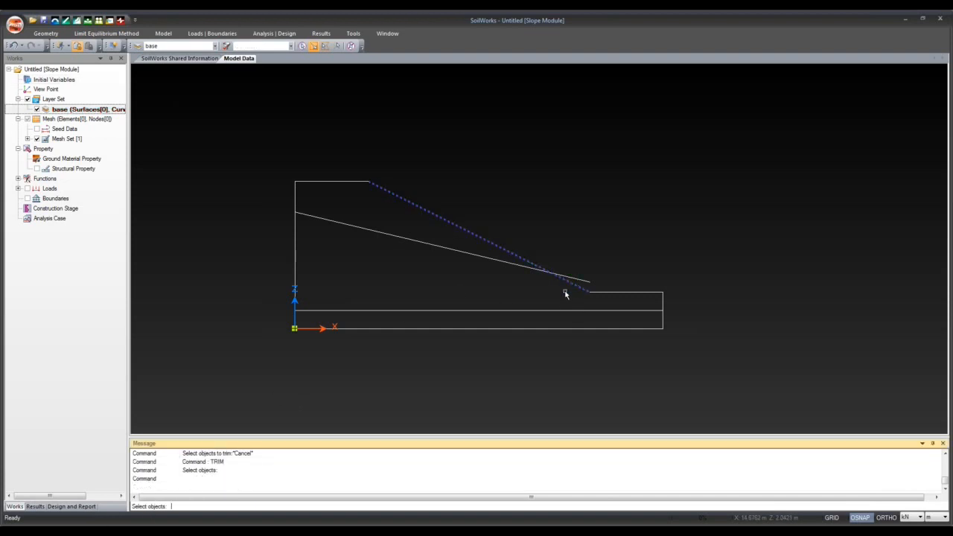
key("Return")
left_click(578, 280)
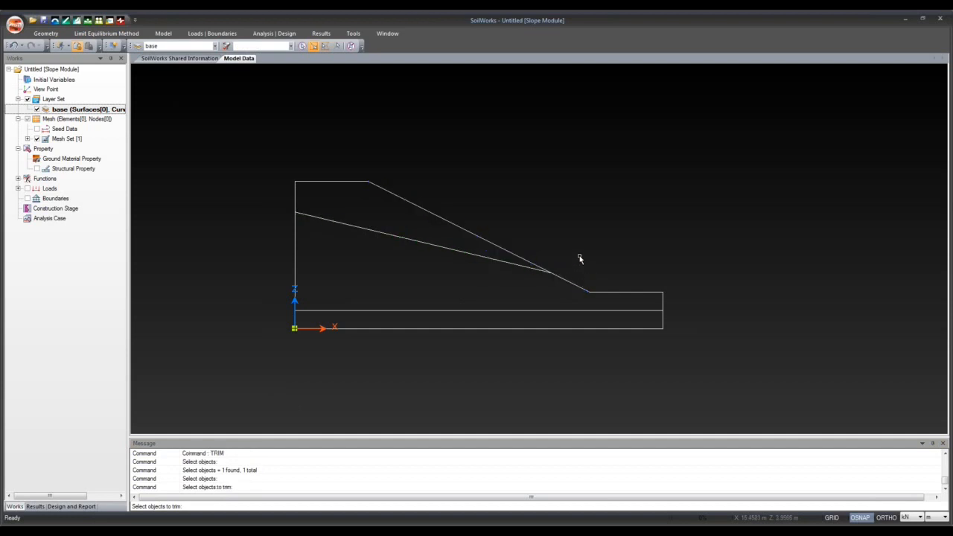
Try to run Intersect with only the slope face selected.
middle_click_drag(617, 254, 610, 275)
scroll(591, 263, "up", 2)
scroll(574, 272, "down", 2)
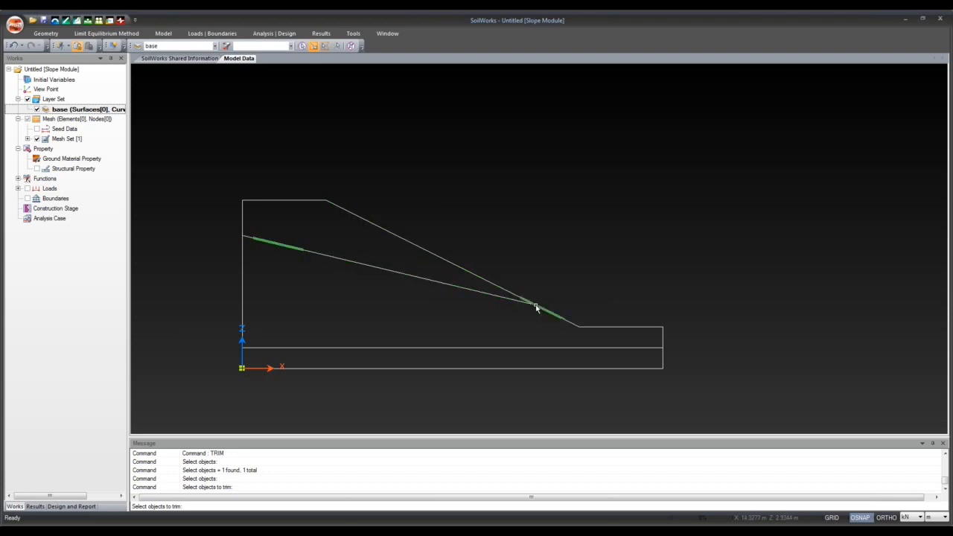
left_click(46, 34)
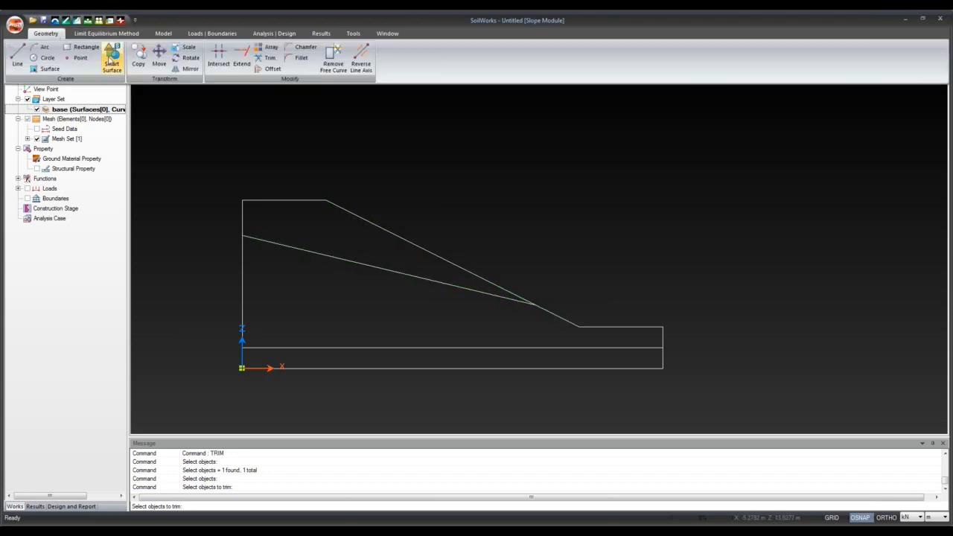
left_click(218, 56)
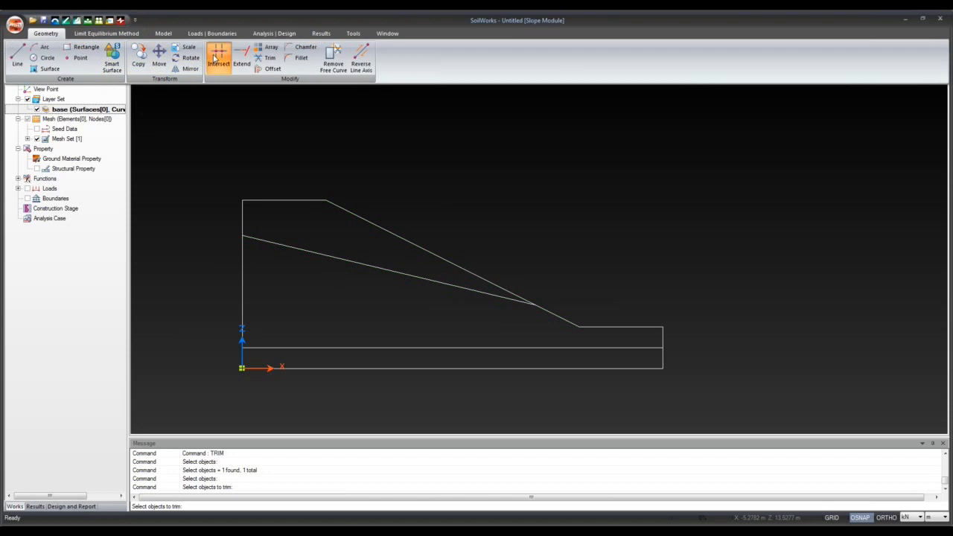
left_click(416, 238)
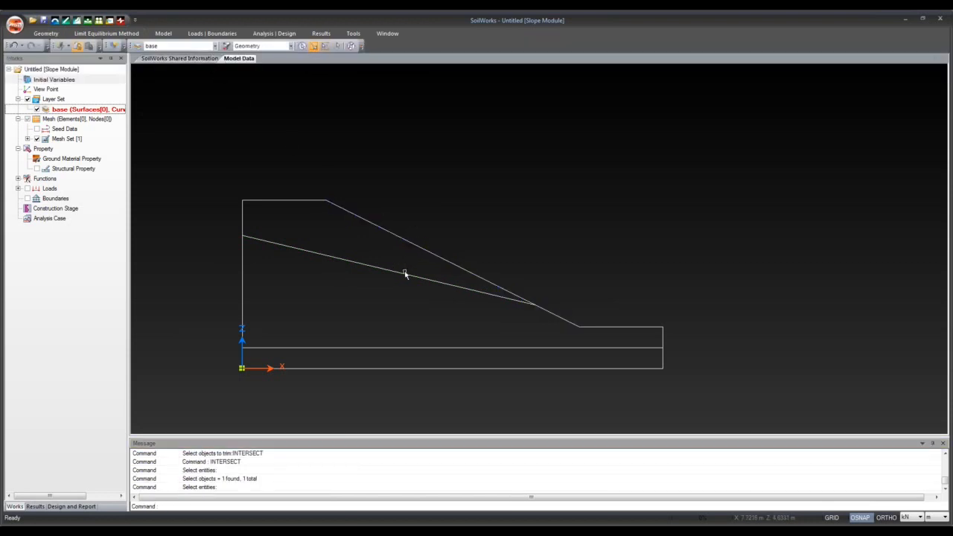
Intersect the slope face with the inclined inner line to split them where they meet.
left_click(58, 34)
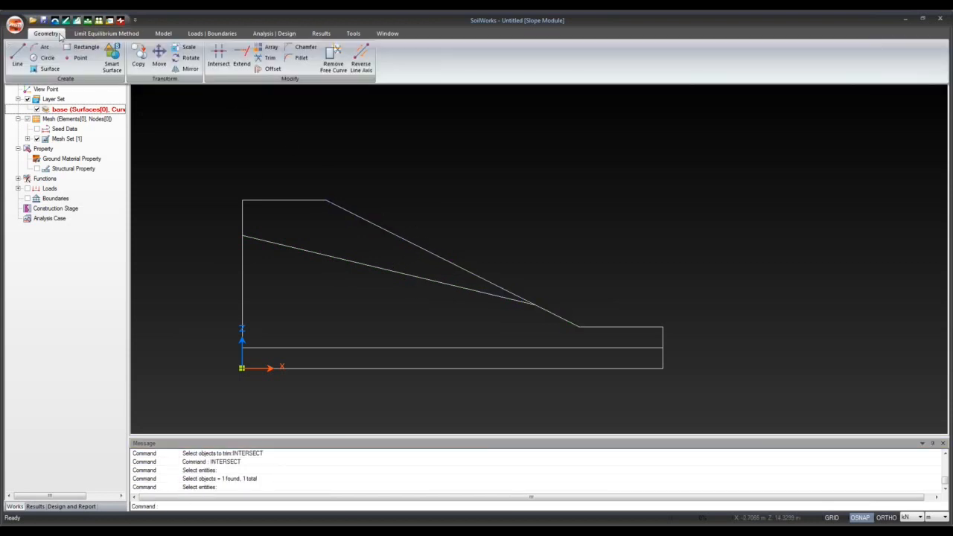
left_click(216, 56)
left_click(410, 241)
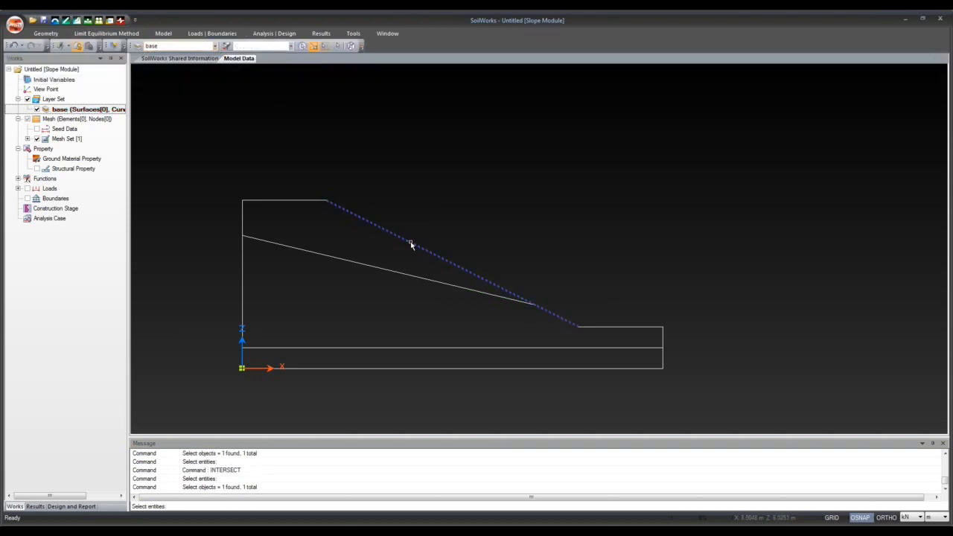
left_click(424, 280)
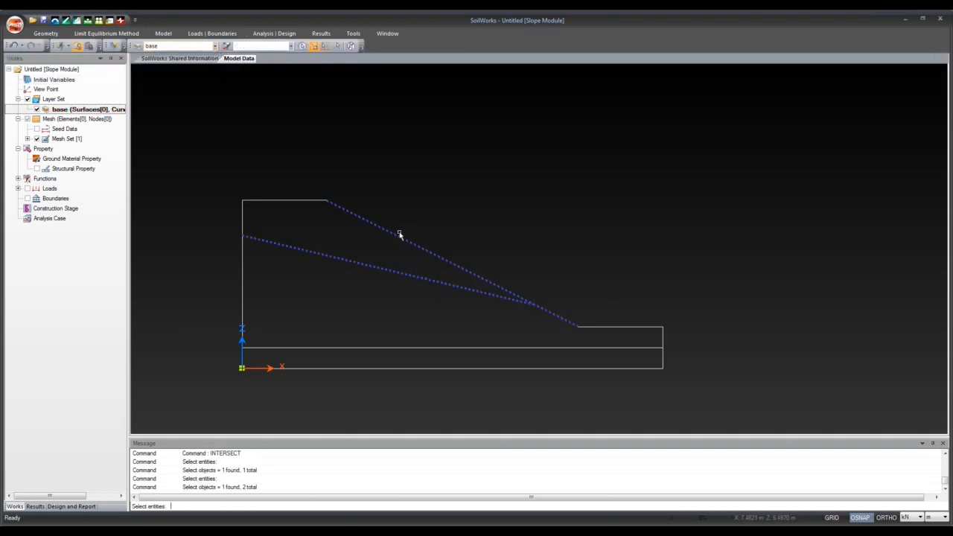
key("Return")
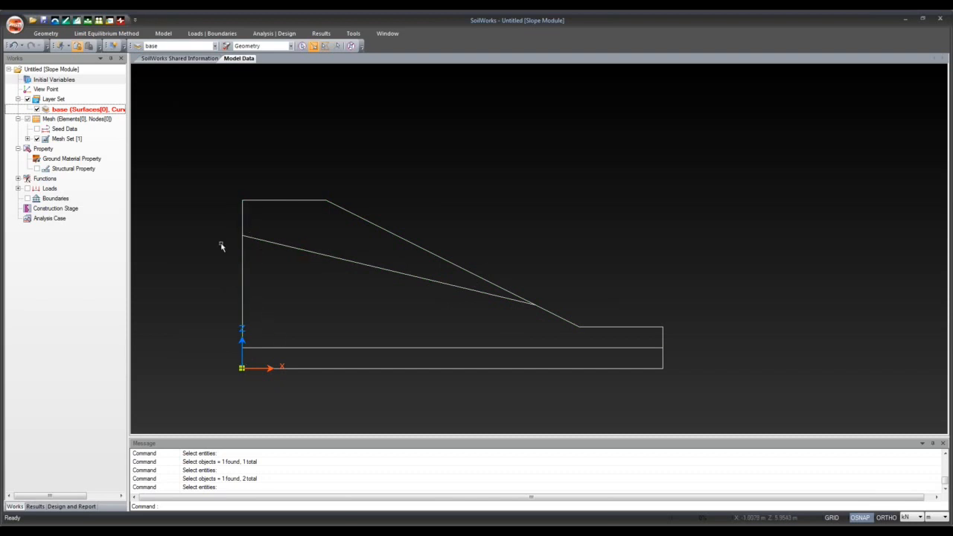
Intersect the slope's left vertical edge with the inclined and horizontal inner lines to split them where they meet.
left_click(45, 33)
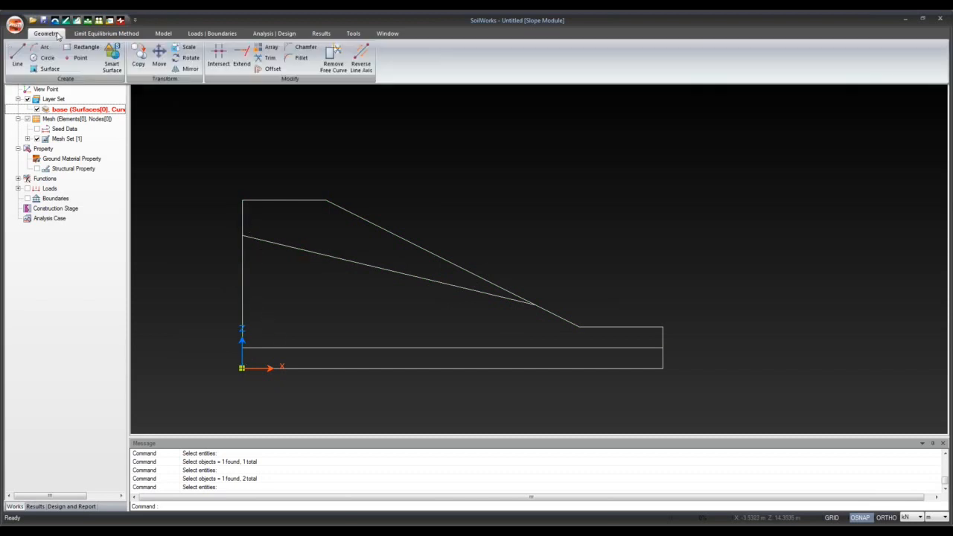
left_click(218, 60)
left_click(242, 201)
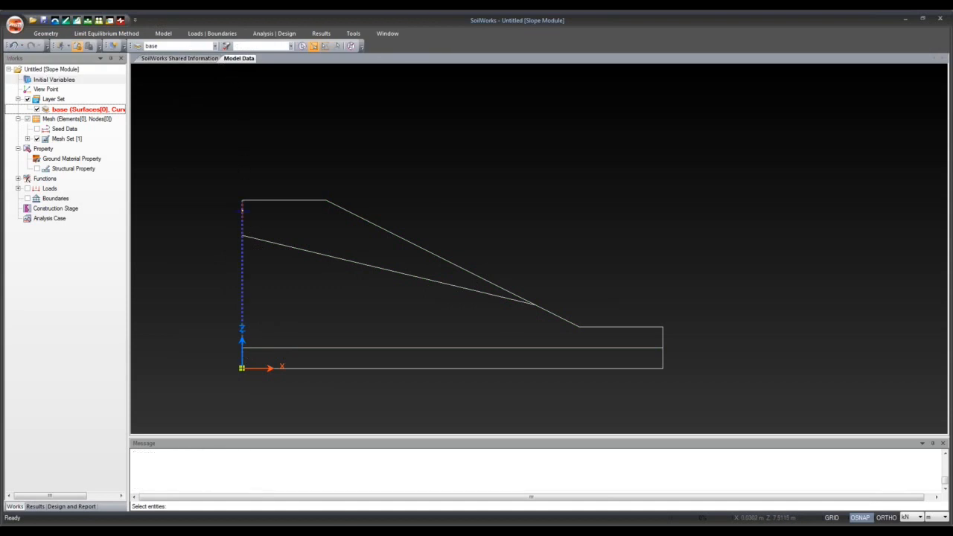
left_click(271, 245)
left_click(286, 348)
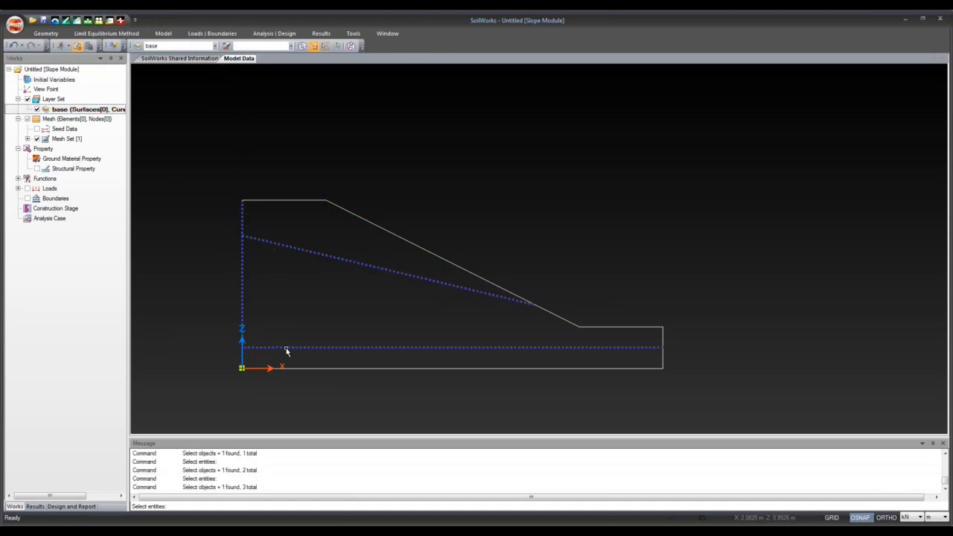
key("Return")
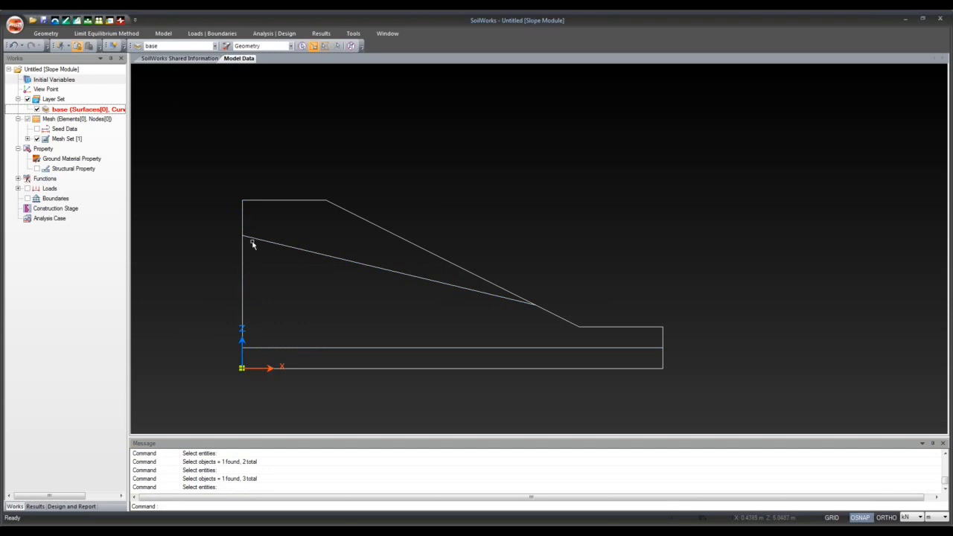
Intersect the short right vertical edge with the horizontal inner line to split them at their junction.
left_click(663, 338)
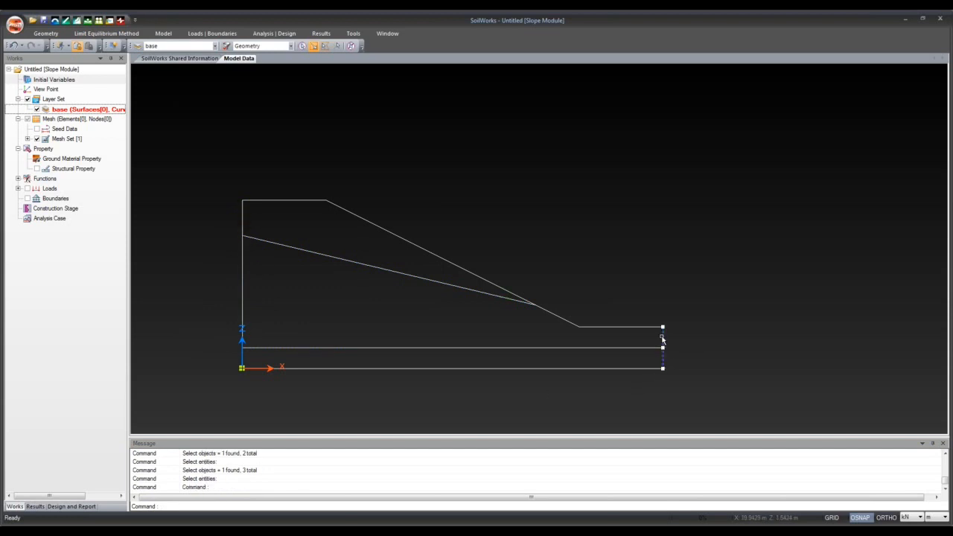
left_click(46, 33)
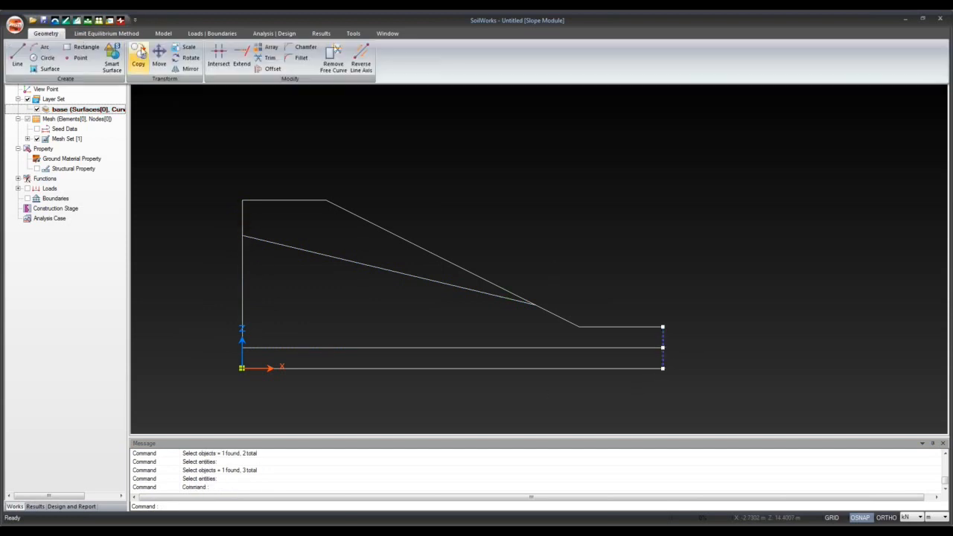
left_click(218, 53)
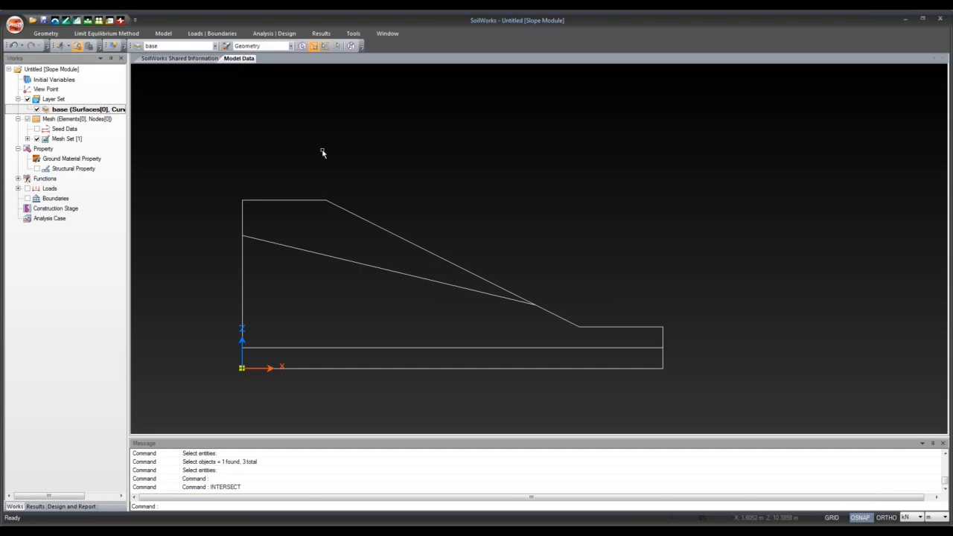
left_click(654, 348)
key("Return")
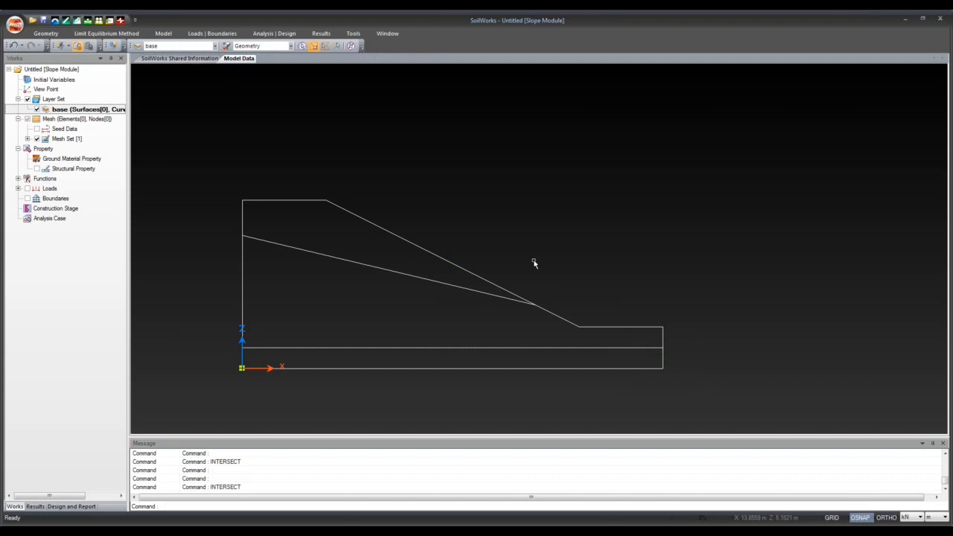
Generate surfaces for all closed slope regions with Smart Surface, and check the middle one by selecting and deselecting it.
left_click(55, 35)
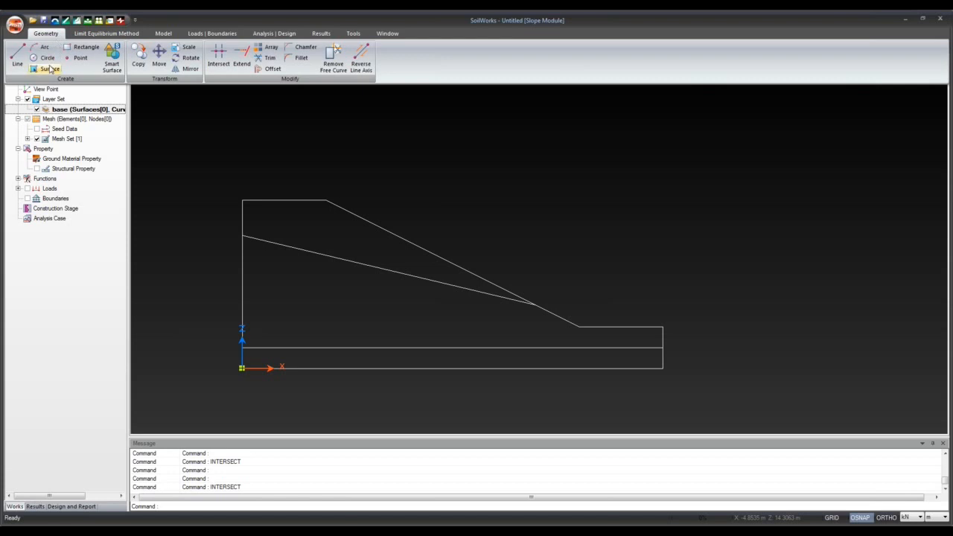
left_click(113, 59)
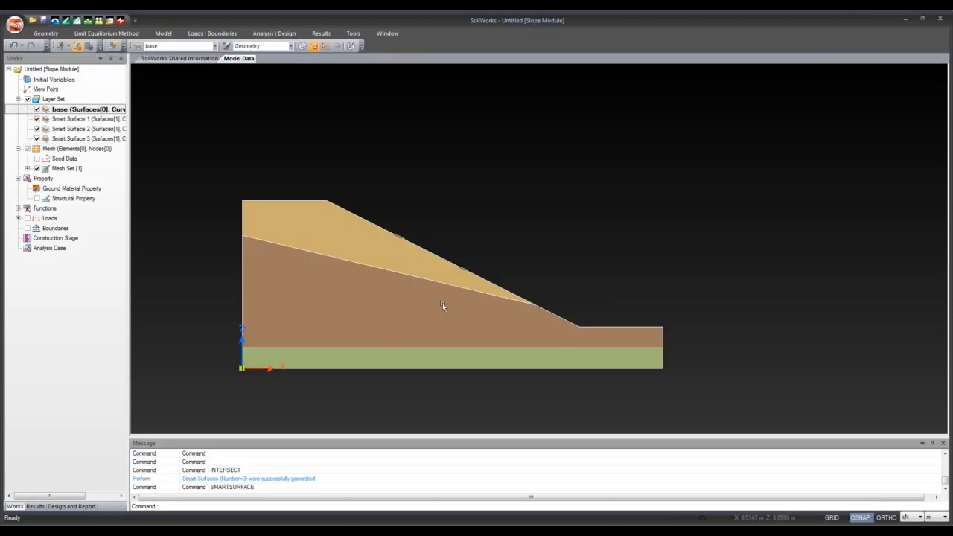
left_click(397, 298)
left_click(371, 332)
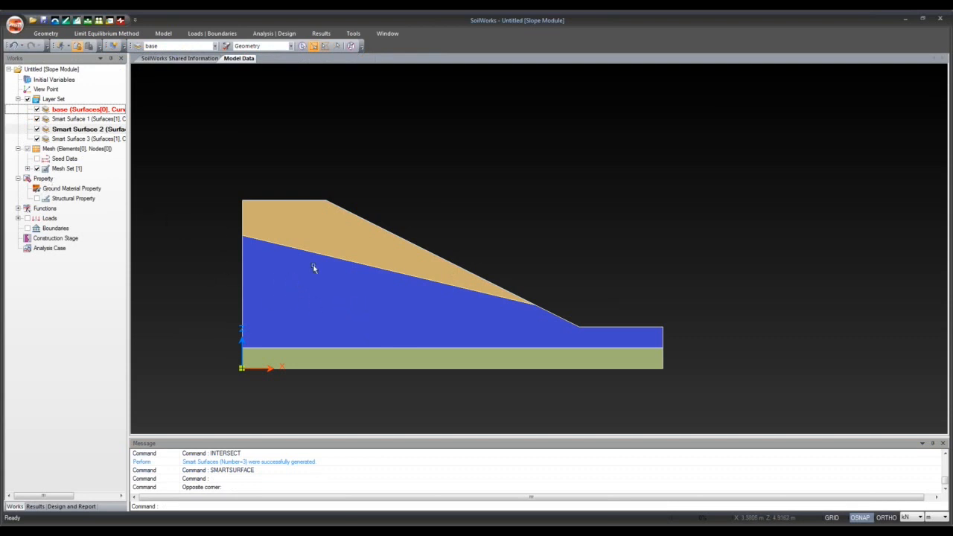
key("Escape")
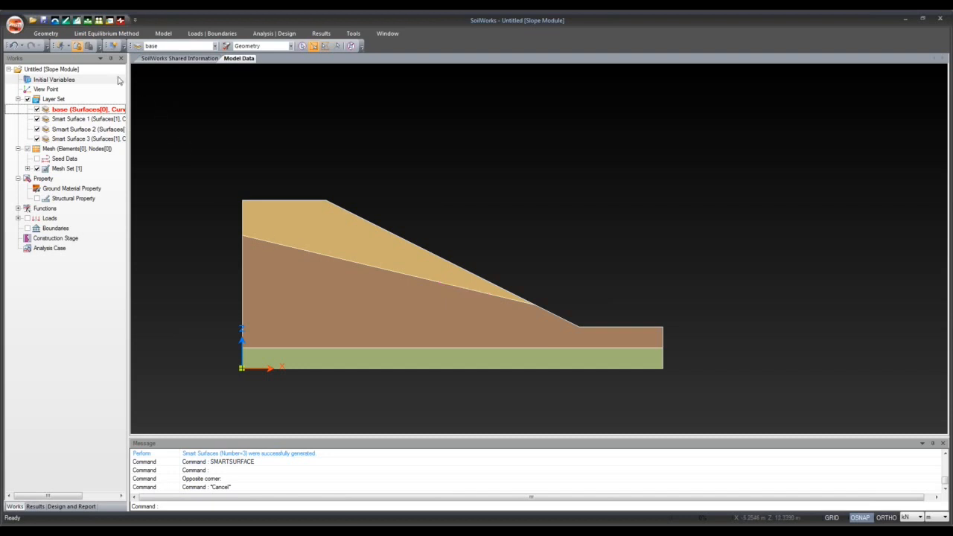
left_click(45, 33)
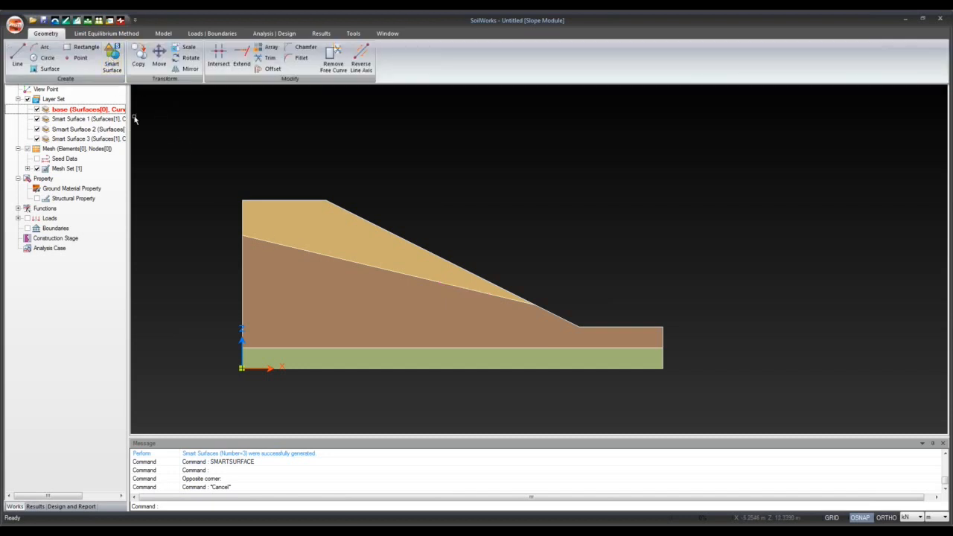
left_click(181, 176)
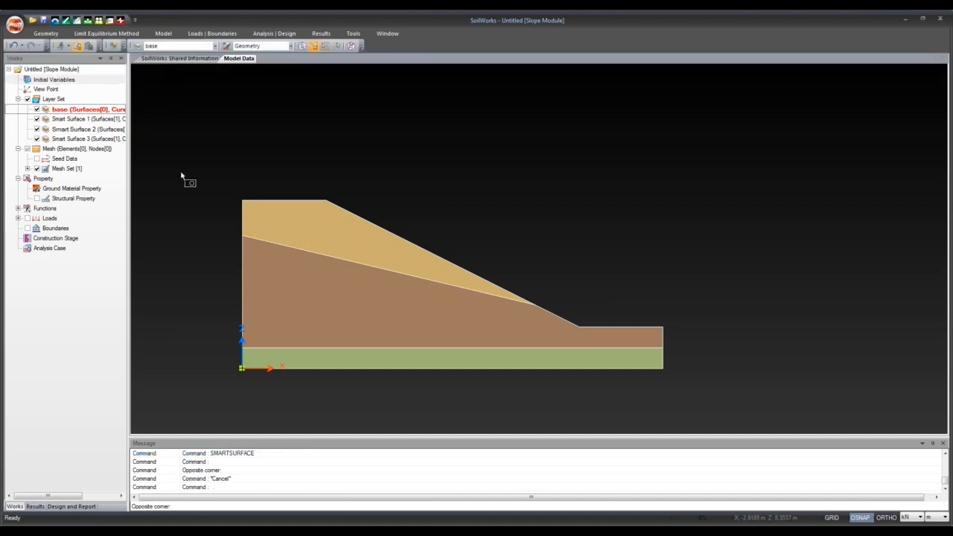
left_click(415, 185)
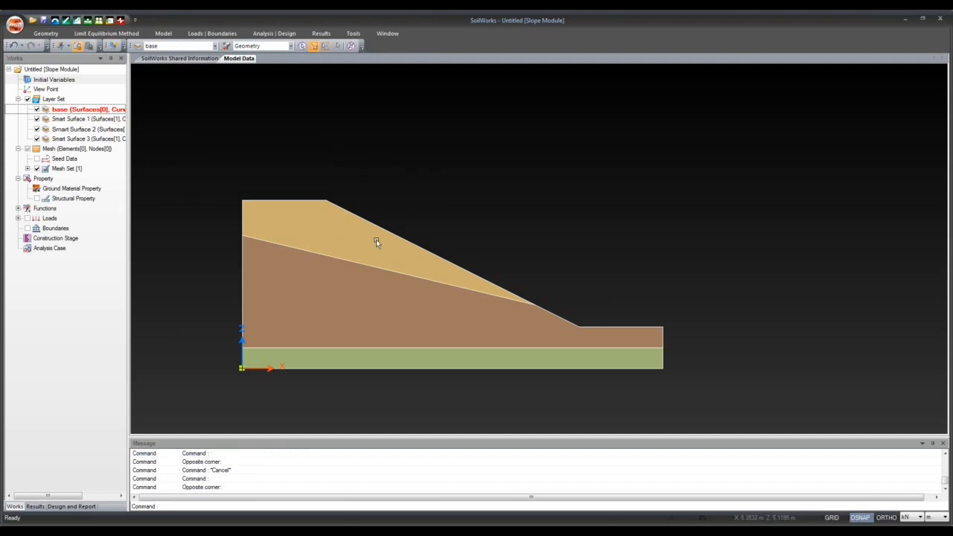
left_click(47, 34)
left_click(52, 35)
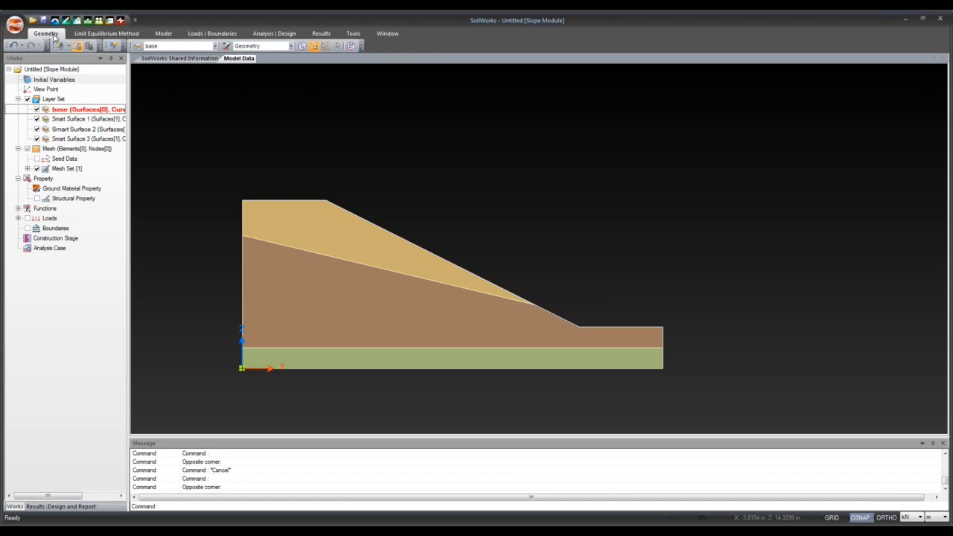
left_click(47, 34)
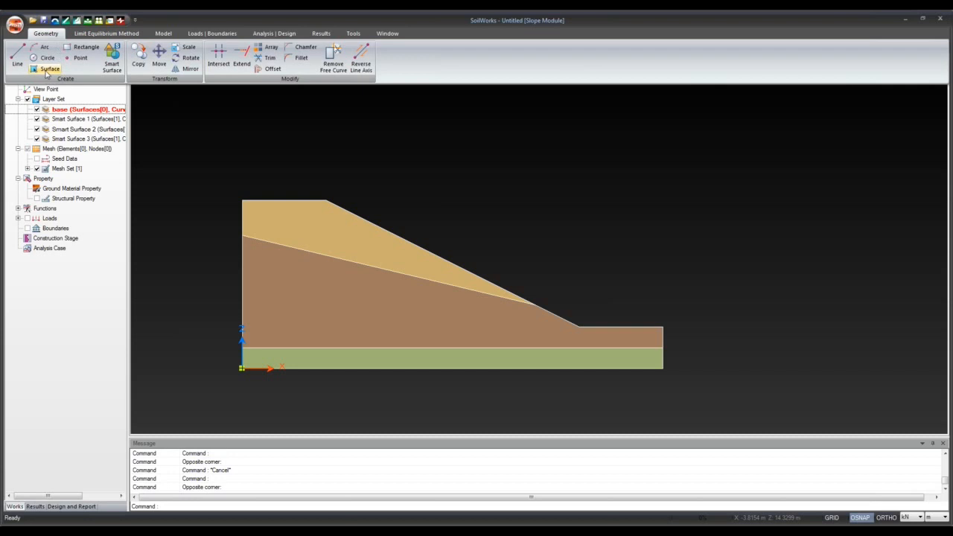
Toggle the visibility of the Smart Surface 3 layer off and on to identify its region in the model.
left_click(36, 139)
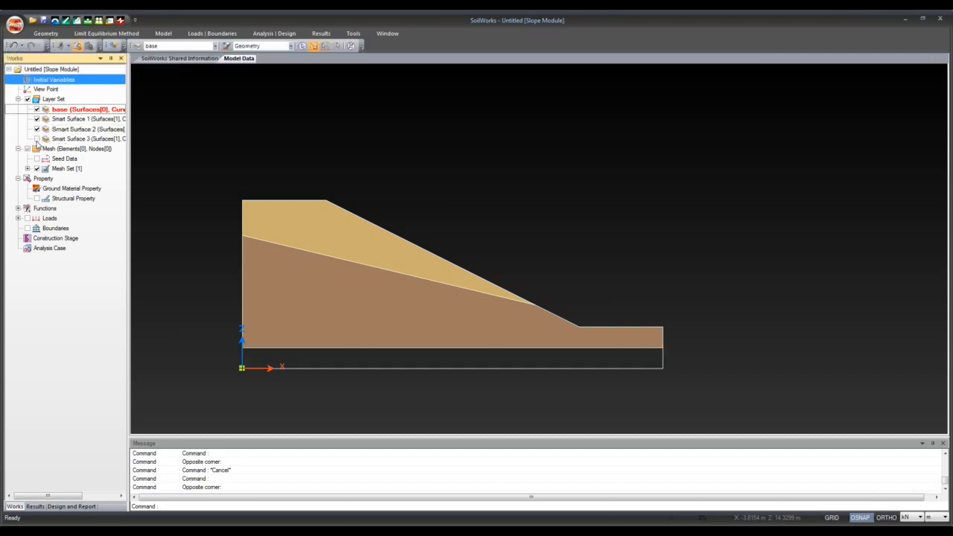
left_click(36, 139)
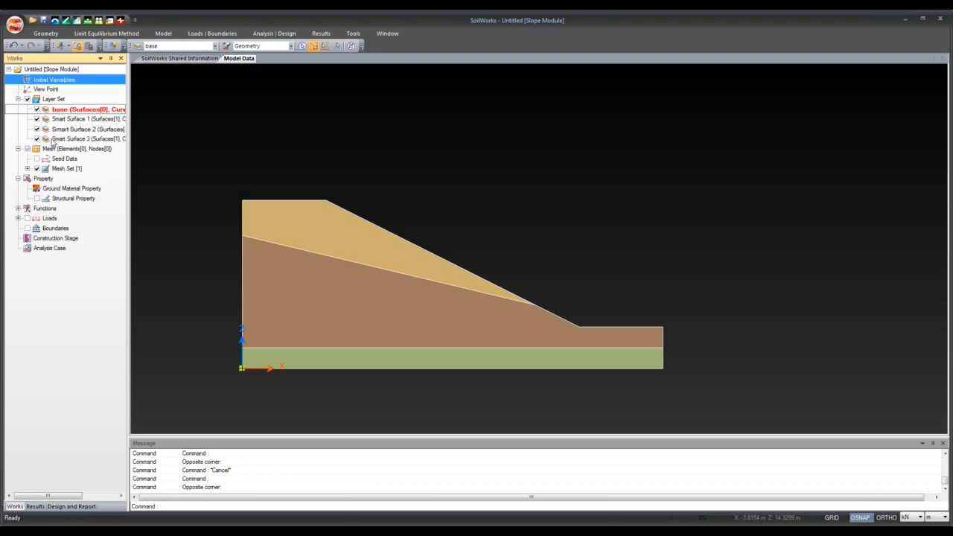
left_click(37, 139)
left_click(37, 140)
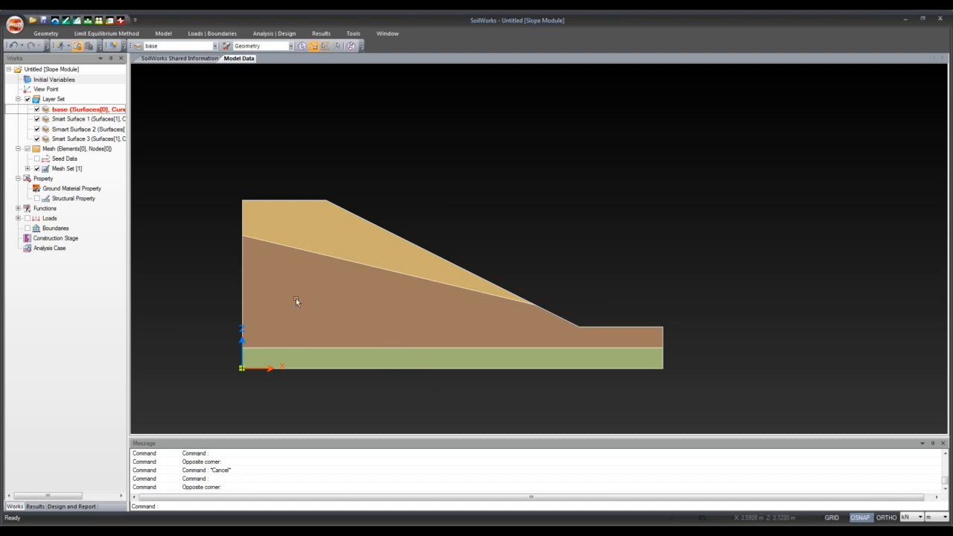
Delete the Smart Surface 3 layer from the layer set and undo the deletion.
left_click(68, 140)
key("Delete")
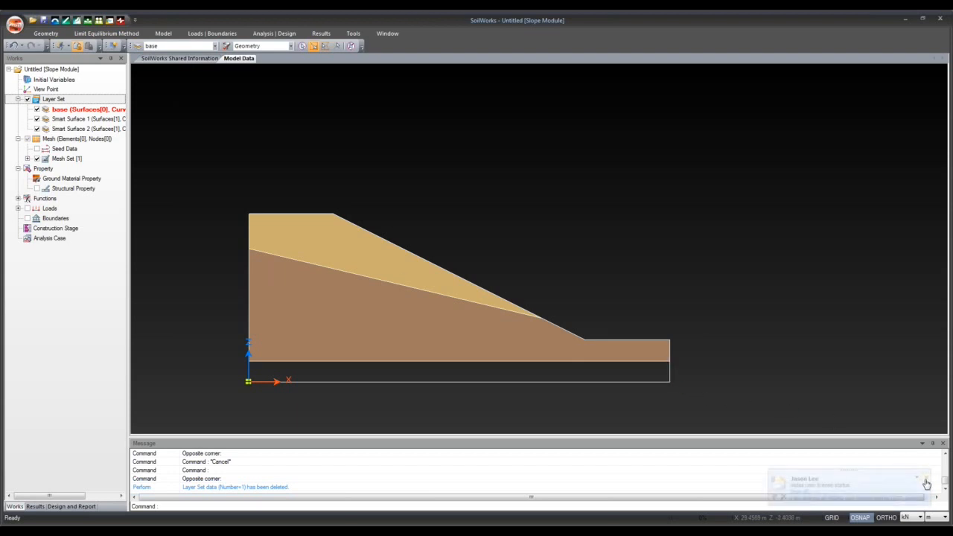
left_click(17, 46)
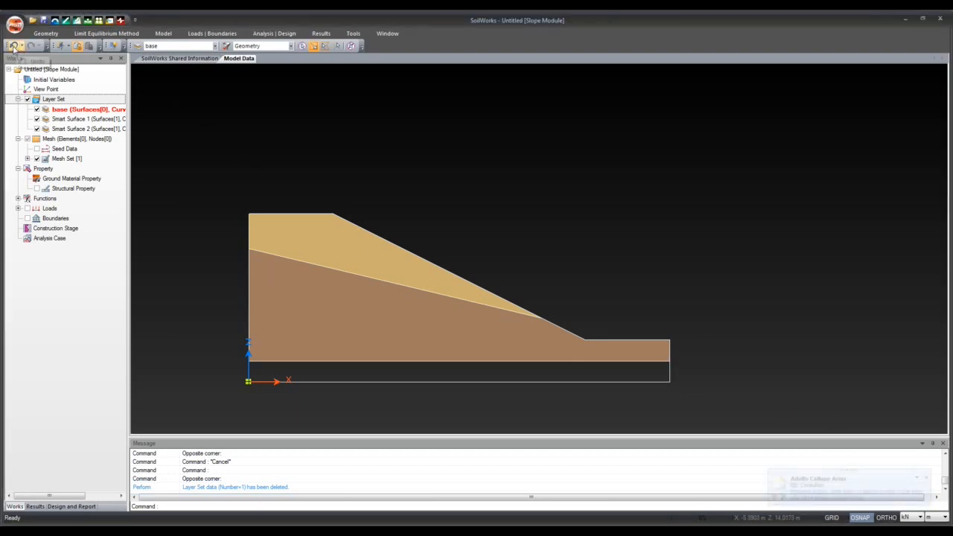